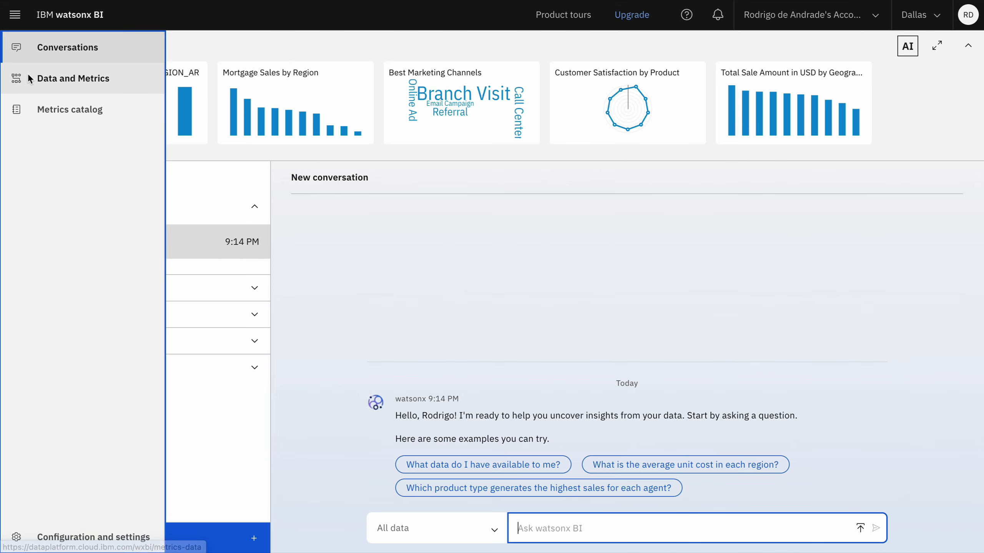
# - Create a new blank project named HelloWorld in Data and Metrics
pyautogui.click(60, 79)
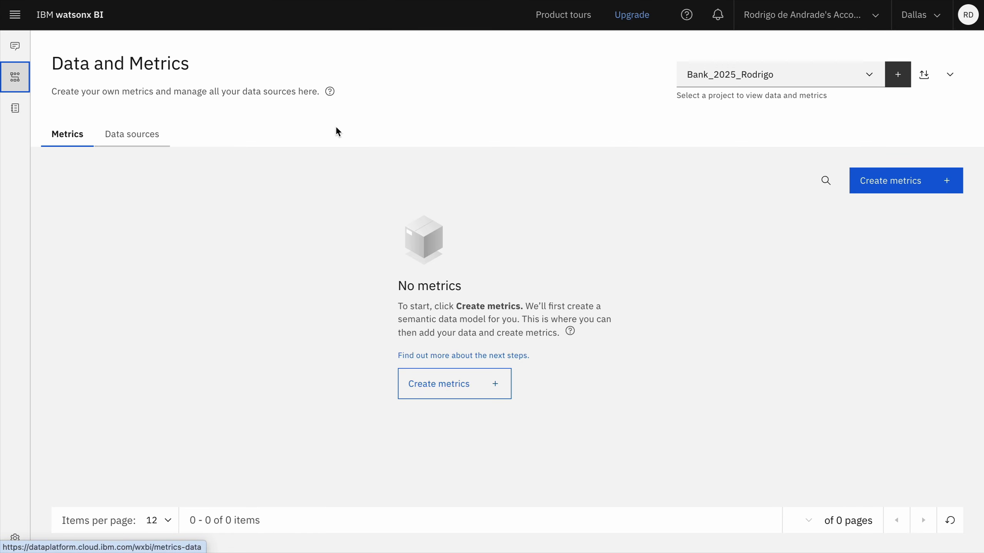
pyautogui.click(858, 79)
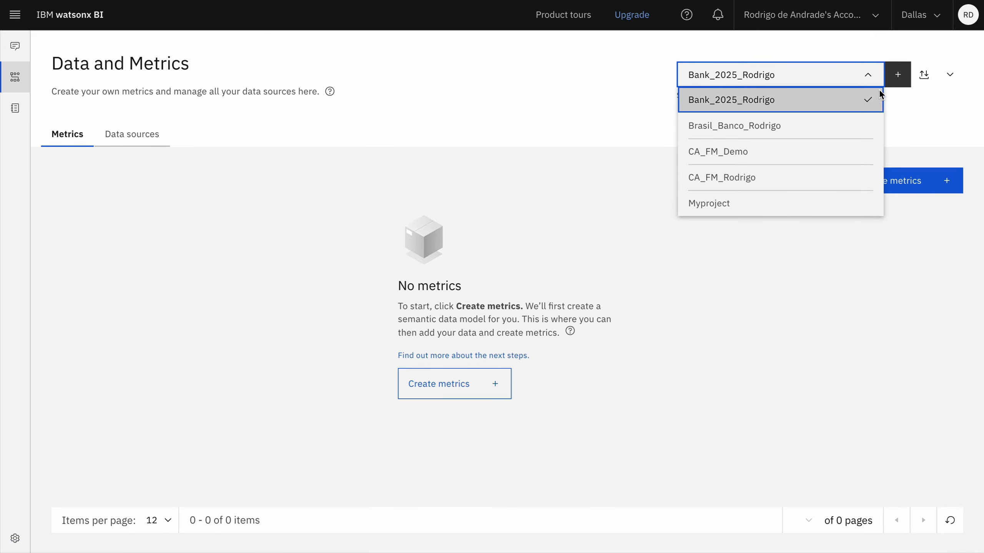
pyautogui.click(913, 103)
pyautogui.click(897, 74)
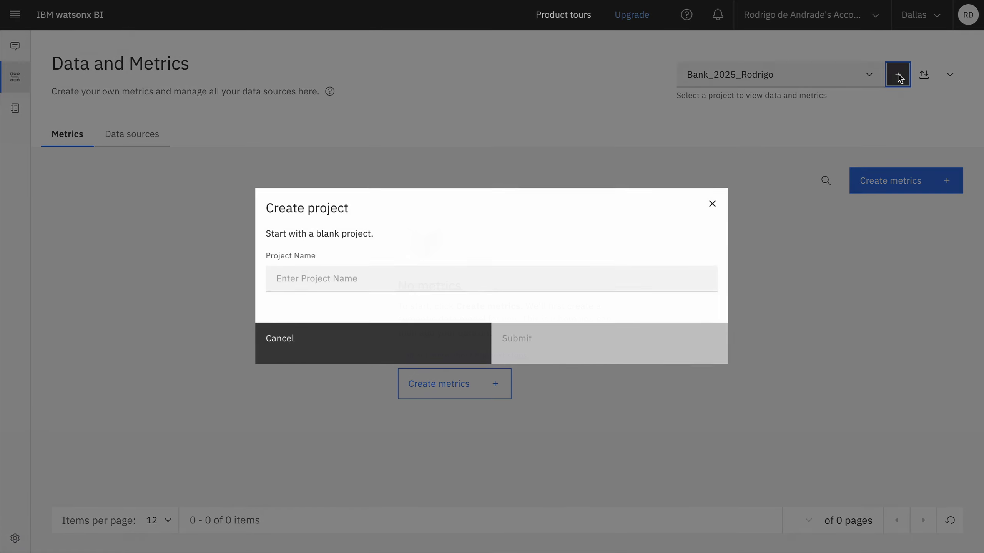
pyautogui.click(306, 280)
pyautogui.write('Hello')
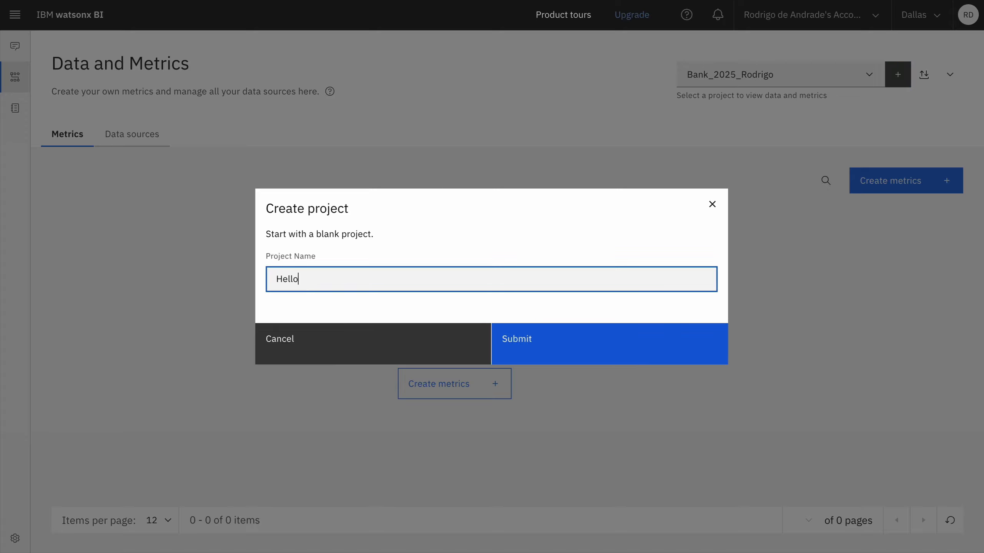
pyautogui.write('World')
pyautogui.click(519, 339)
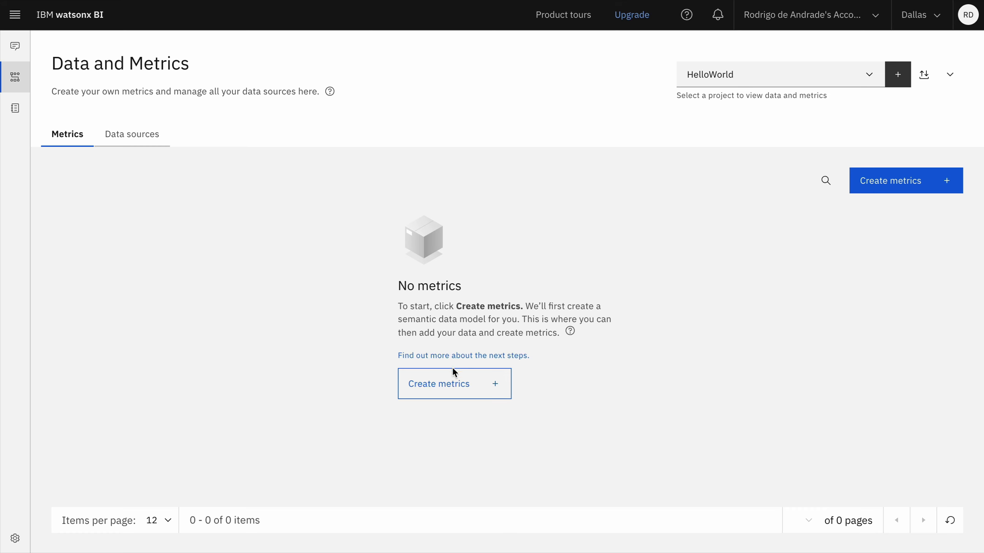
# - Create metrics in the project with a semantic model named MyFirstSemanticModel
pyautogui.click(453, 384)
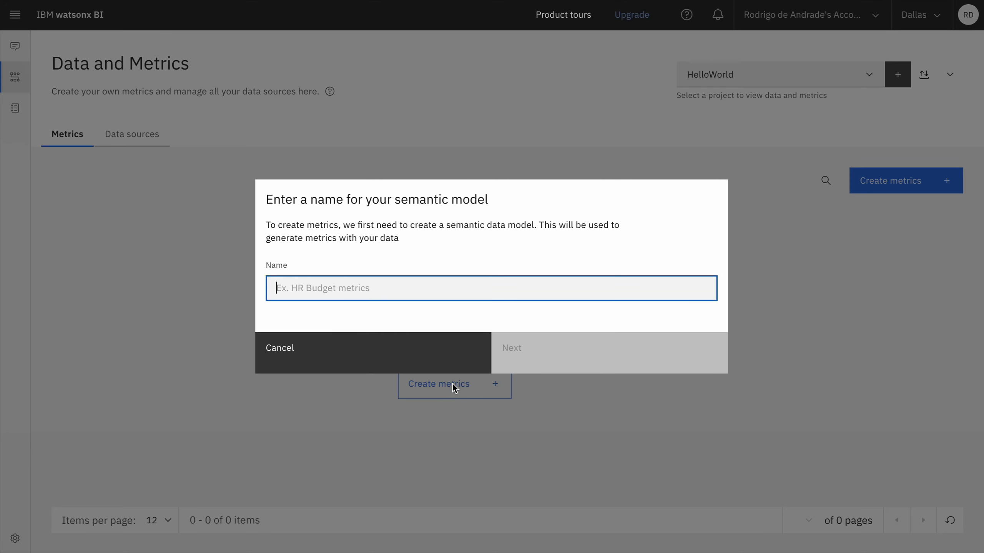
pyautogui.write('MyFirstSemanticMode')
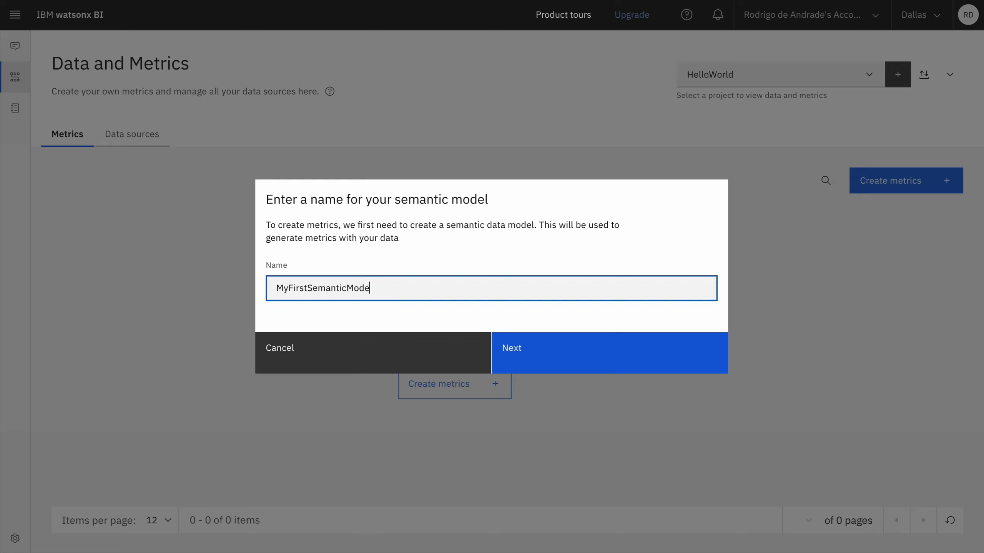
pyautogui.write('l')
pyautogui.click(564, 344)
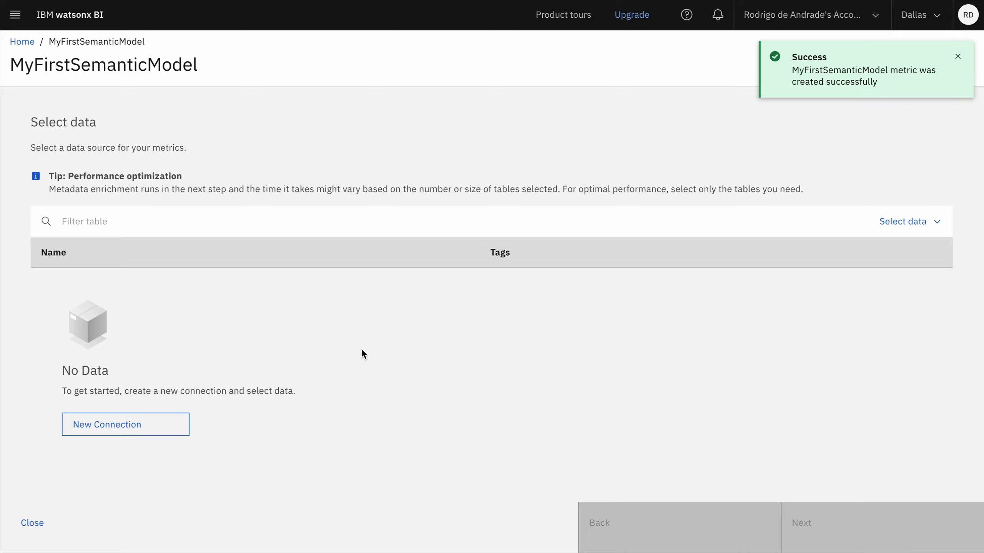
# - Start a new data connection for the semantic model using the IBM Db2 Warehouse connector
pyautogui.click(136, 430)
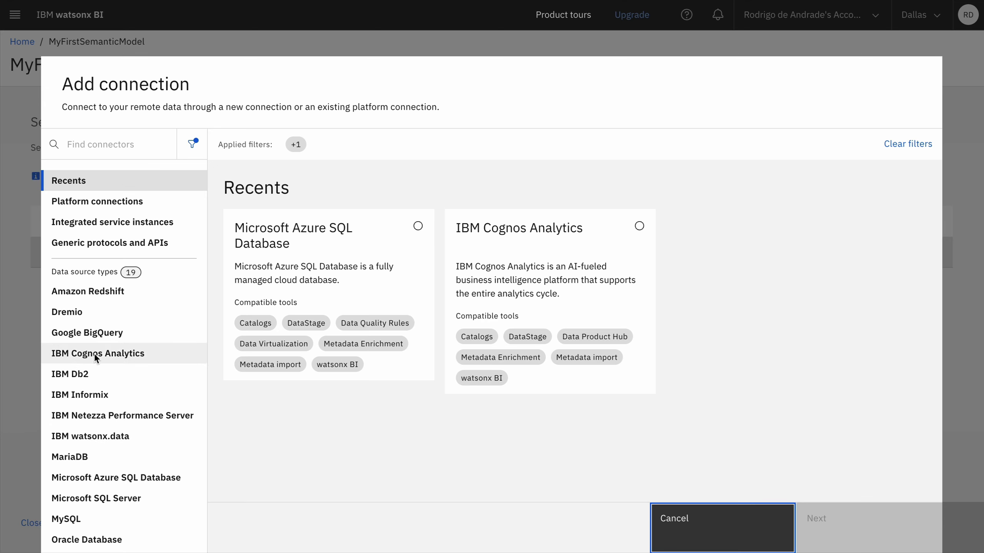
pyautogui.scroll(-3, 127, 399)
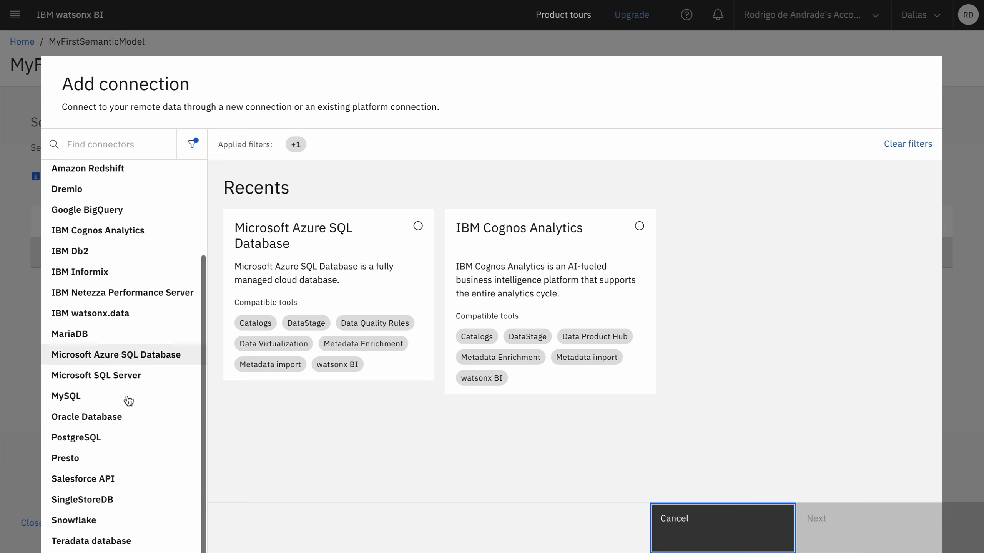
pyautogui.scroll(-1, 129, 401)
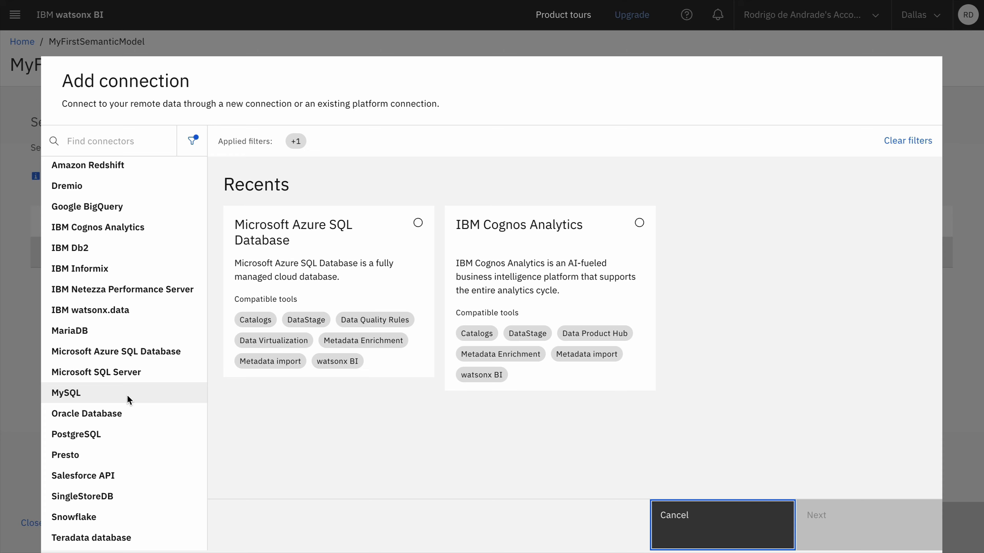
pyautogui.scroll(3, 127, 395)
pyautogui.click(100, 341)
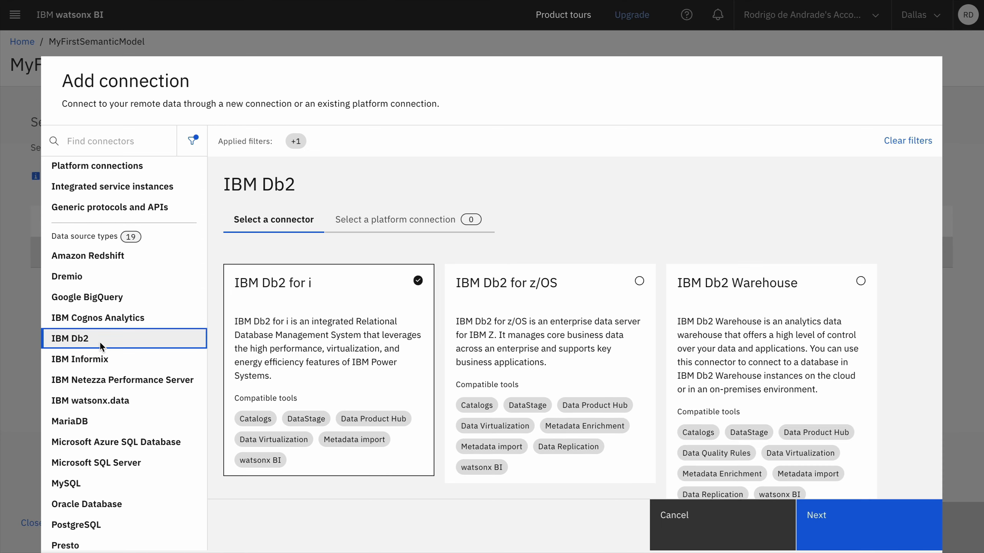
pyautogui.click(814, 426)
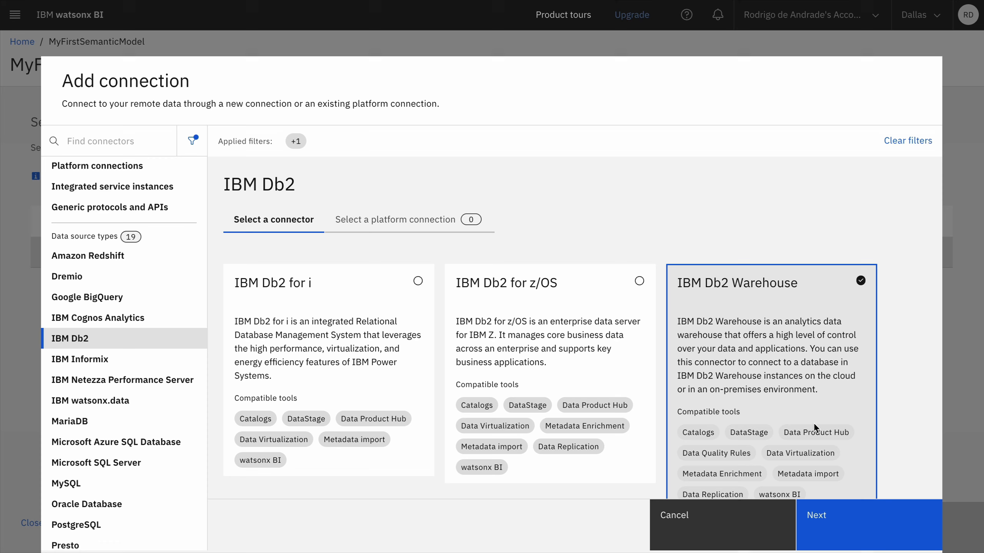
pyautogui.click(855, 532)
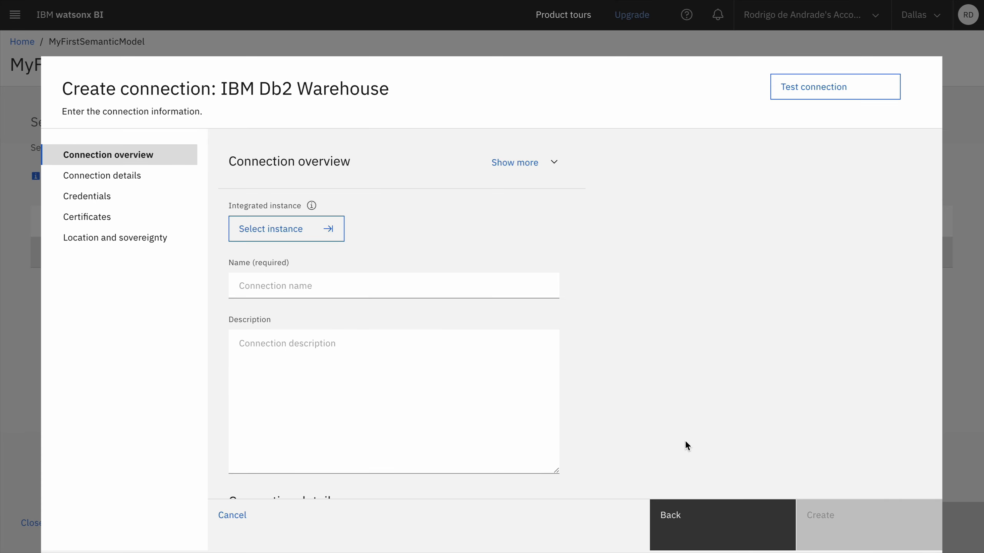
# - Name the connection MyFirstConnection and give it the description "Connection for Demo"
pyautogui.scroll(-10, 662, 405)
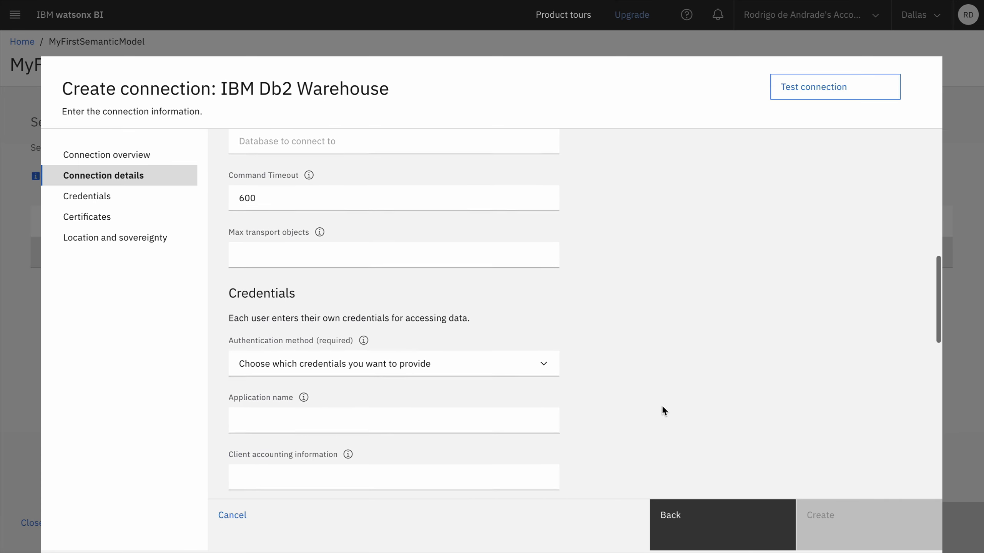
pyautogui.scroll(-13, 662, 405)
pyautogui.scroll(3, 662, 405)
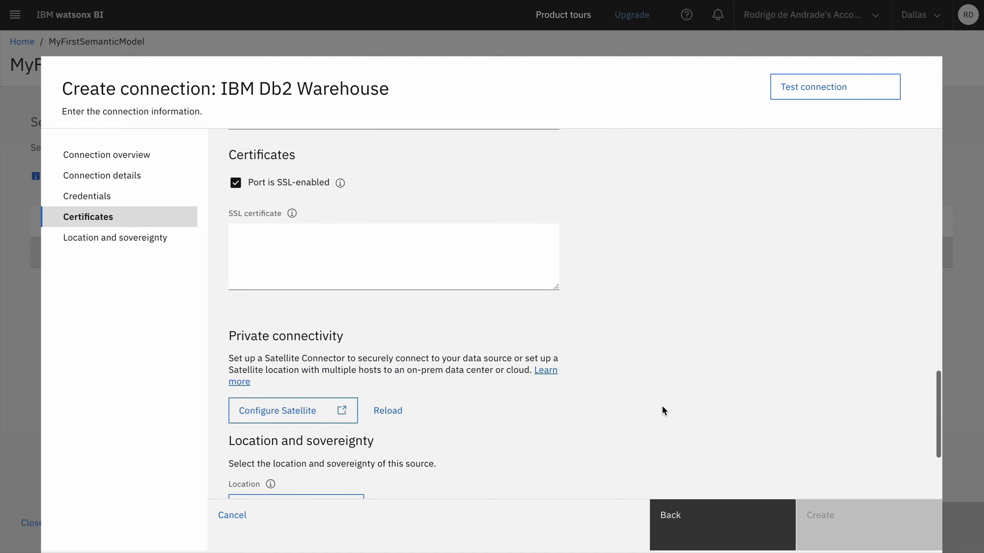
pyautogui.scroll(20, 662, 406)
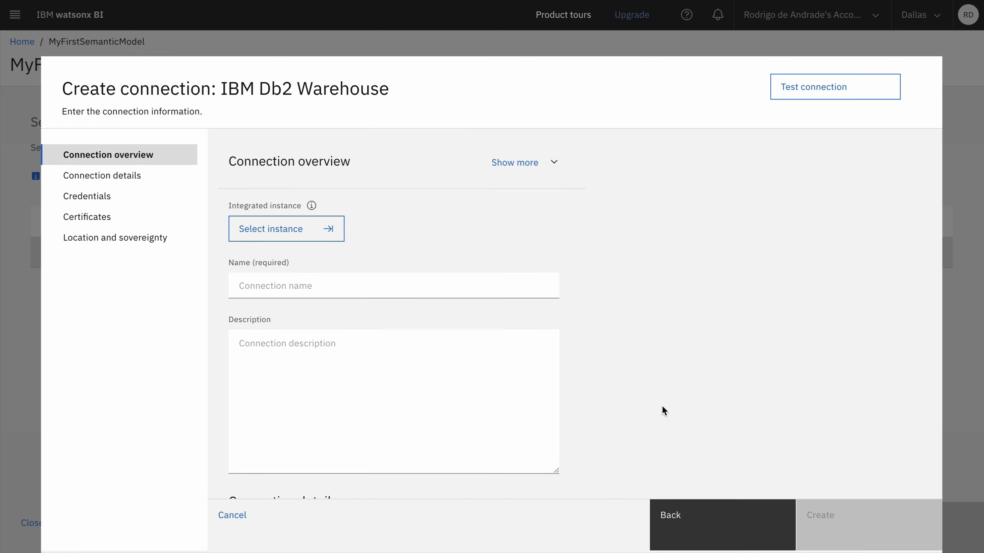
pyautogui.click(278, 295)
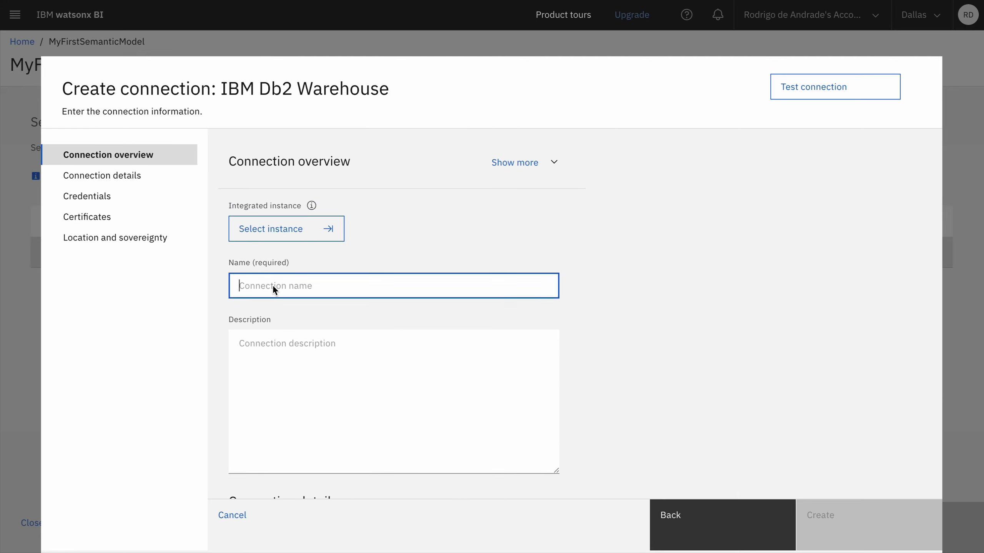
pyautogui.write('MyFirstConnection')
pyautogui.click(524, 392)
pyautogui.write('Connection for Demo')
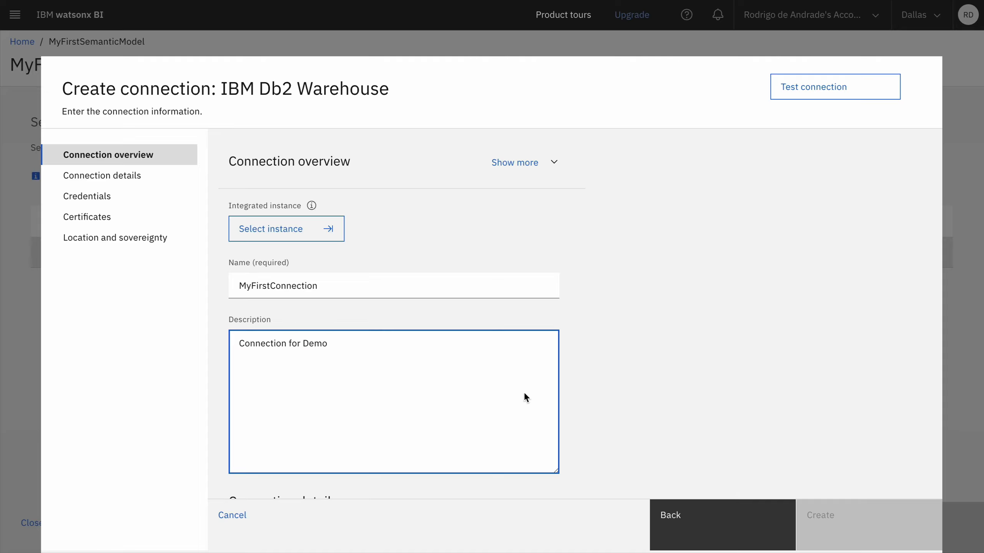
# - Enter the hostname, port and database in the Db2 Warehouse connection details
pyautogui.scroll(-5, 524, 393)
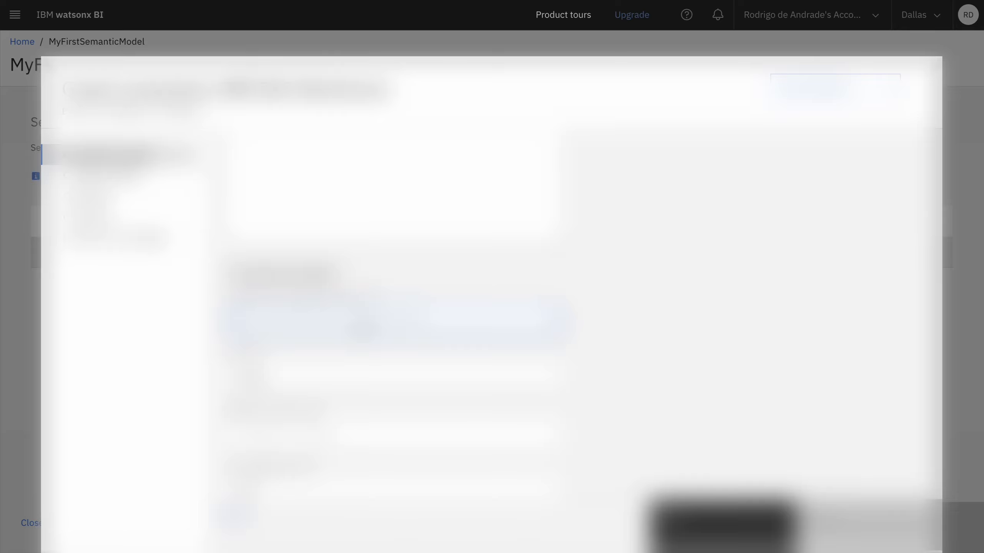
pyautogui.hotkey('ctrl', 'v')
pyautogui.click(310, 383)
pyautogui.doubleClick(297, 384)
pyautogui.press('BackSpace')
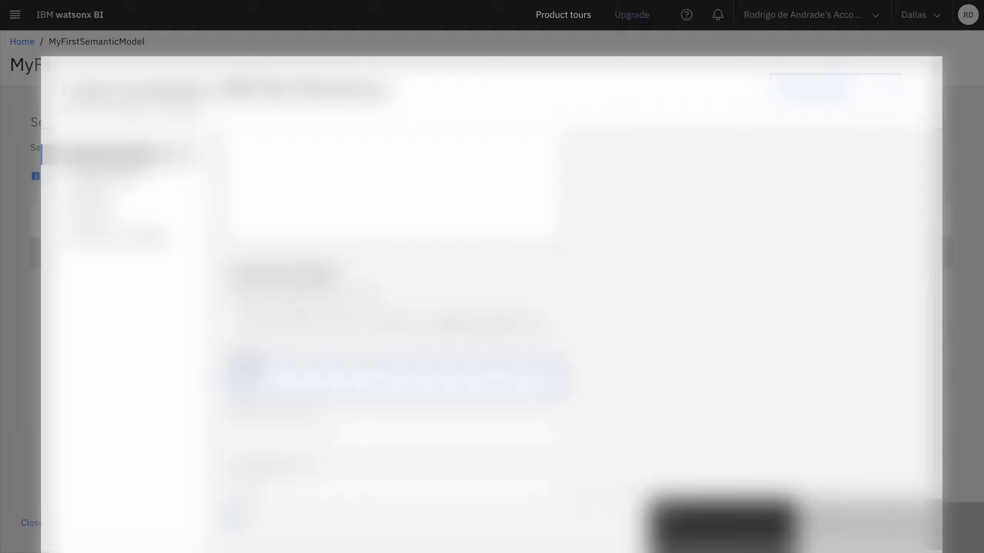
pyautogui.click(298, 438)
pyautogui.scroll(-8, 298, 438)
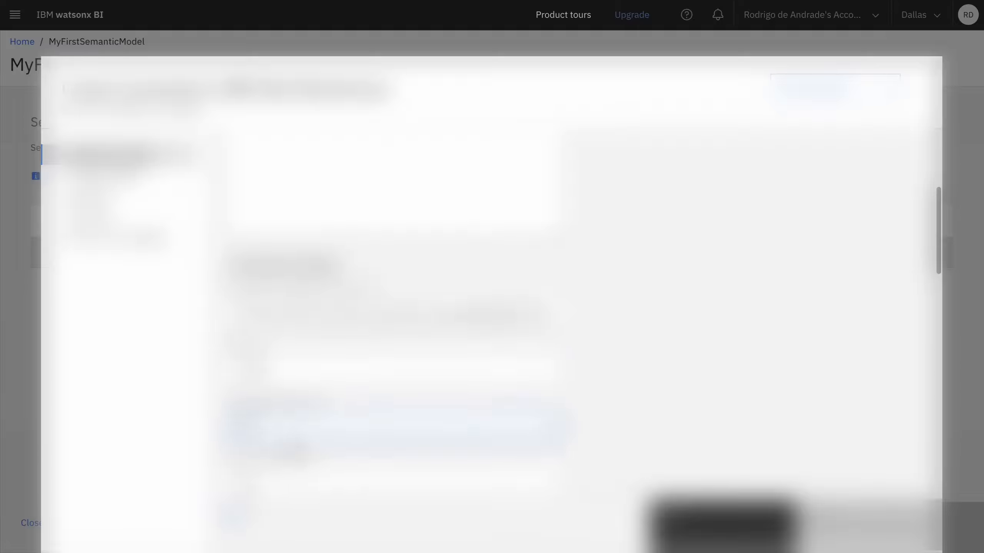
# - Choose the authentication method for the connection and enter the account's username and password
pyautogui.click(318, 270)
pyautogui.click(306, 323)
pyautogui.click(295, 324)
pyautogui.hotkey('ctrl', 'v')
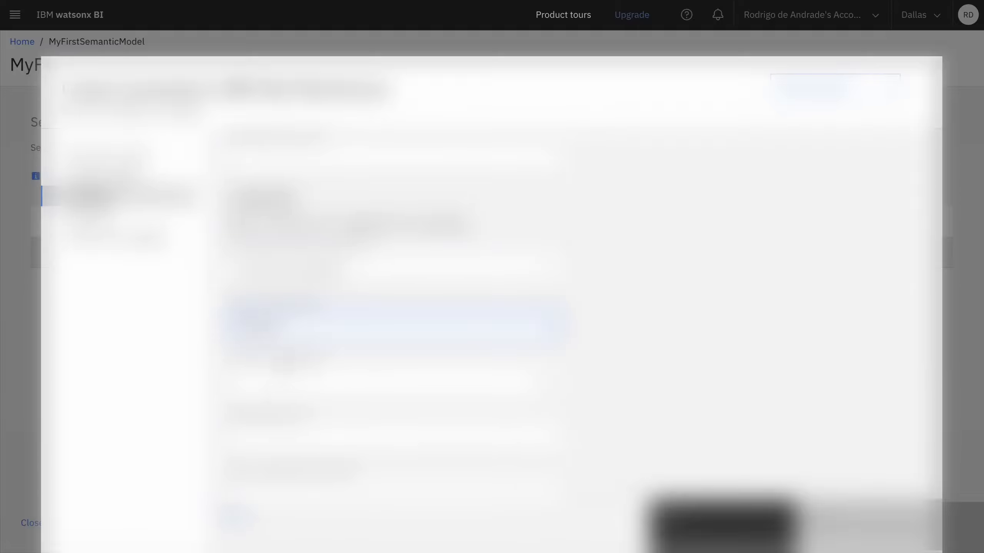
pyautogui.click(302, 382)
pyautogui.click(428, 431)
# - Test the Db2 Warehouse connection and create it
pyautogui.scroll(-7, 429, 436)
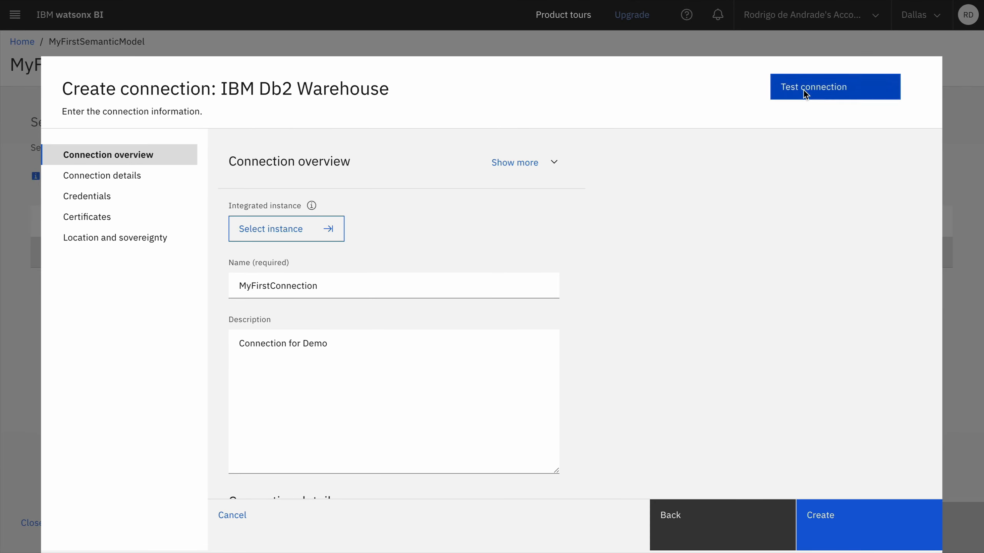
pyautogui.click(804, 91)
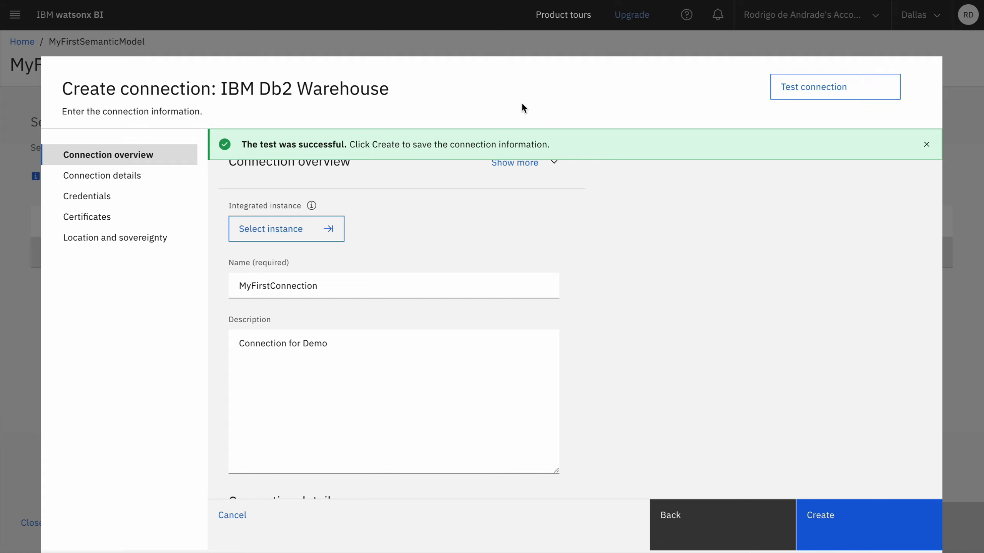
pyautogui.click(820, 526)
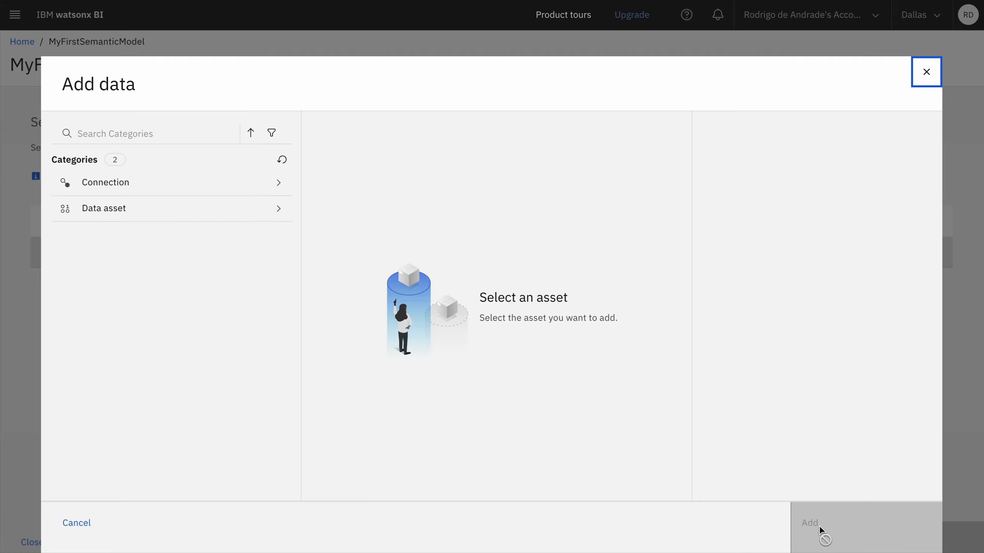
# - Browse MyFirstConnection in the data picker, search for the schema KWJ71940 and open it
pyautogui.click(280, 188)
pyautogui.click(430, 190)
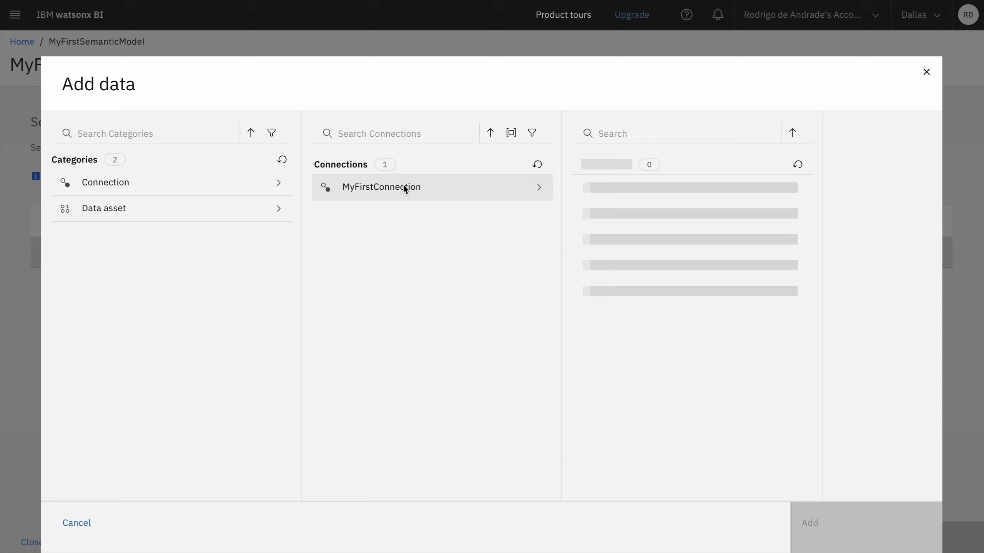
pyautogui.scroll(-5, 680, 385)
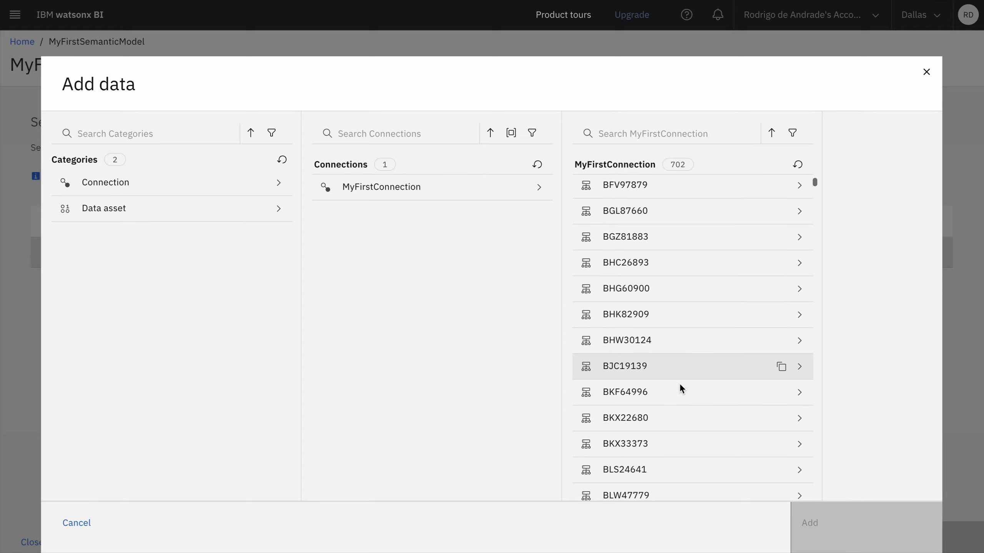
pyautogui.scroll(5, 680, 384)
pyautogui.click(615, 134)
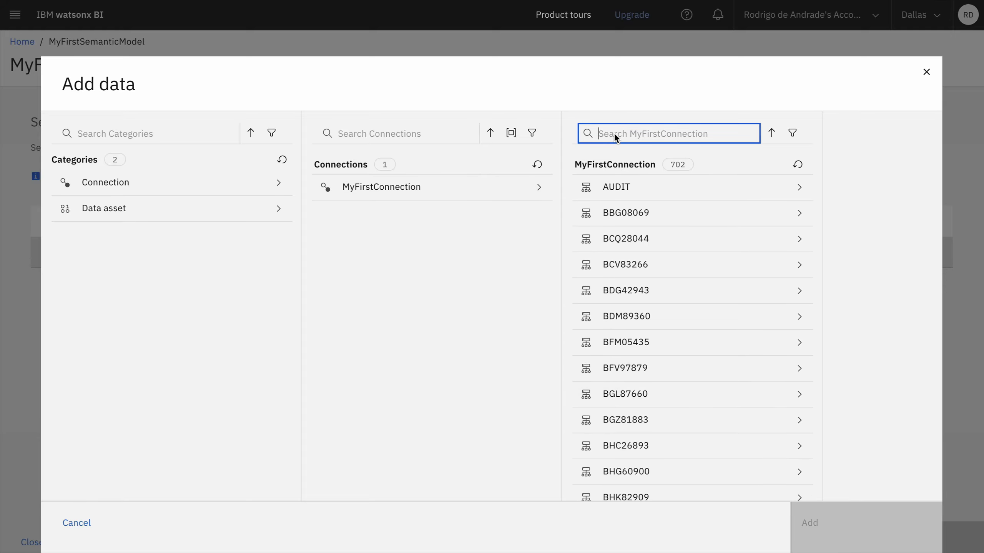
pyautogui.write('KWJ71940')
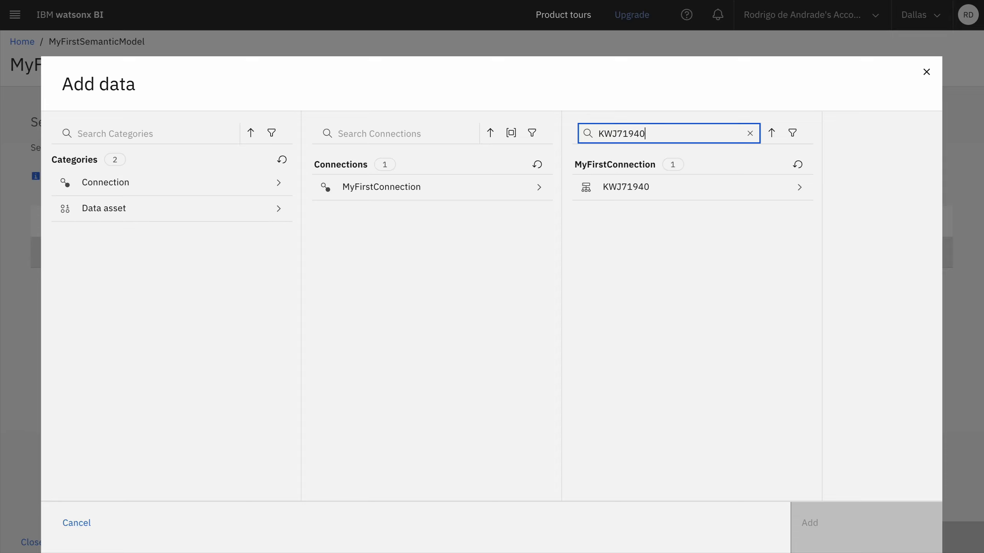
pyautogui.click(637, 191)
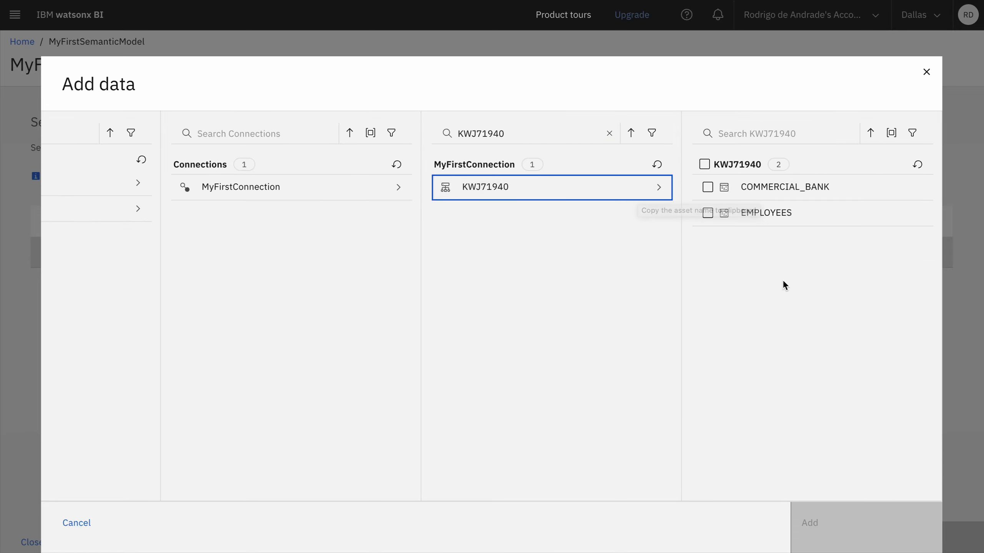
# - Select the COMMERCIAL_BANK and EMPLOYEES tables and show all columns of COMMERCIAL_BANK in the asset details
pyautogui.click(707, 187)
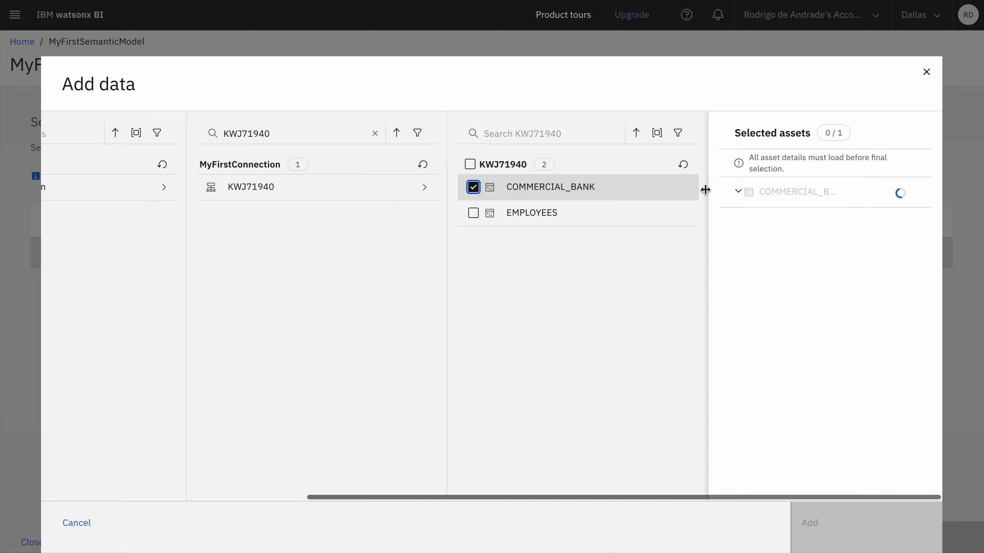
pyautogui.click(473, 212)
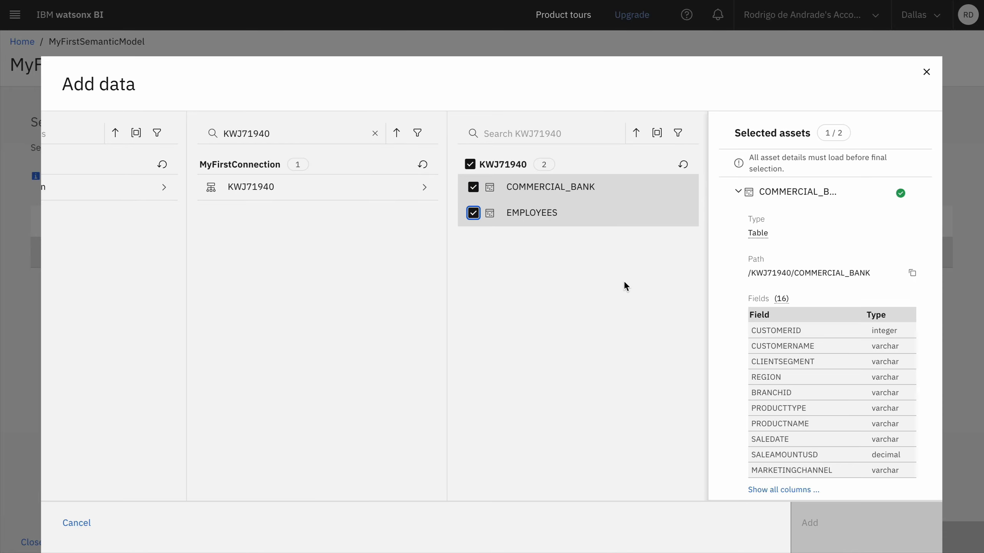
pyautogui.scroll(-1, 793, 349)
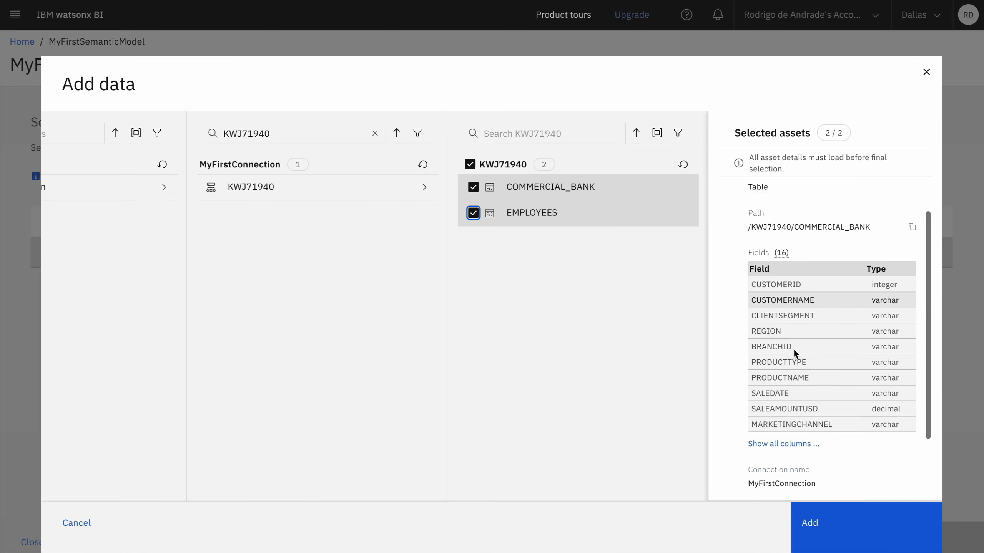
pyautogui.click(787, 426)
pyautogui.scroll(-4, 786, 425)
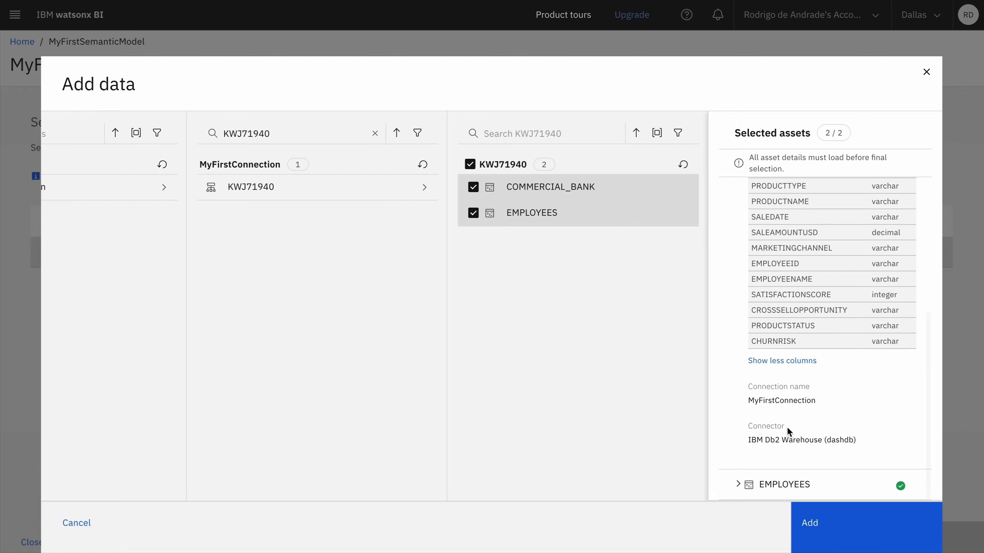
# - Check the EMPLOYEES table's fields in the asset details and add both selected tables to the semantic model
pyautogui.click(738, 483)
pyautogui.scroll(-5, 770, 441)
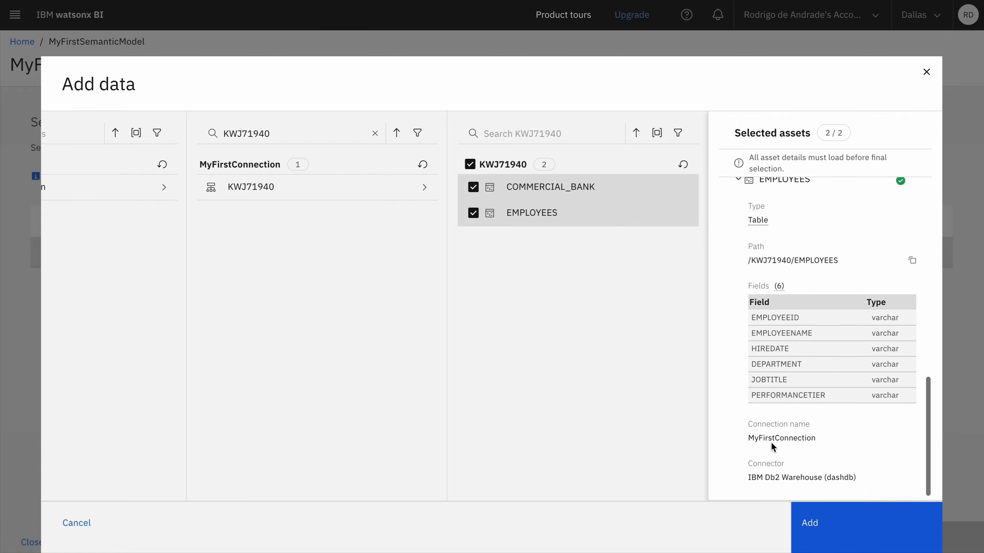
pyautogui.click(818, 530)
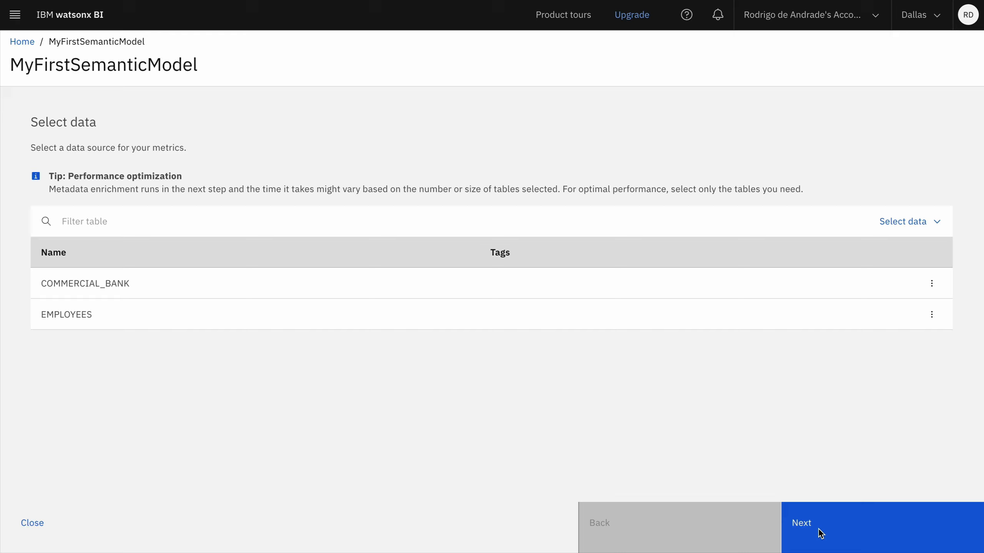
# - Continue with the COMMERCIAL_BANK and EMPLOYEES tables to data enrichment and run the metadata enrichment
pyautogui.click(822, 533)
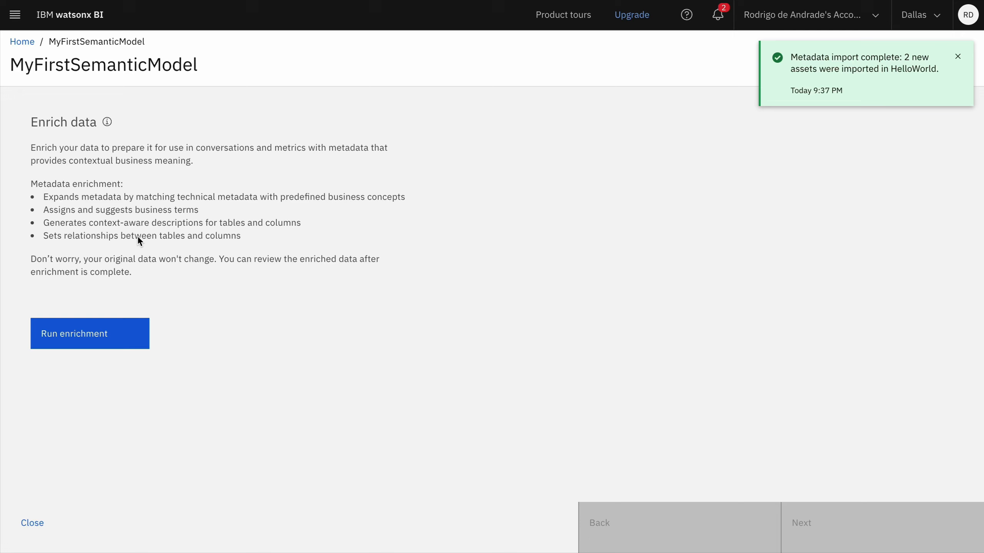
pyautogui.click(82, 340)
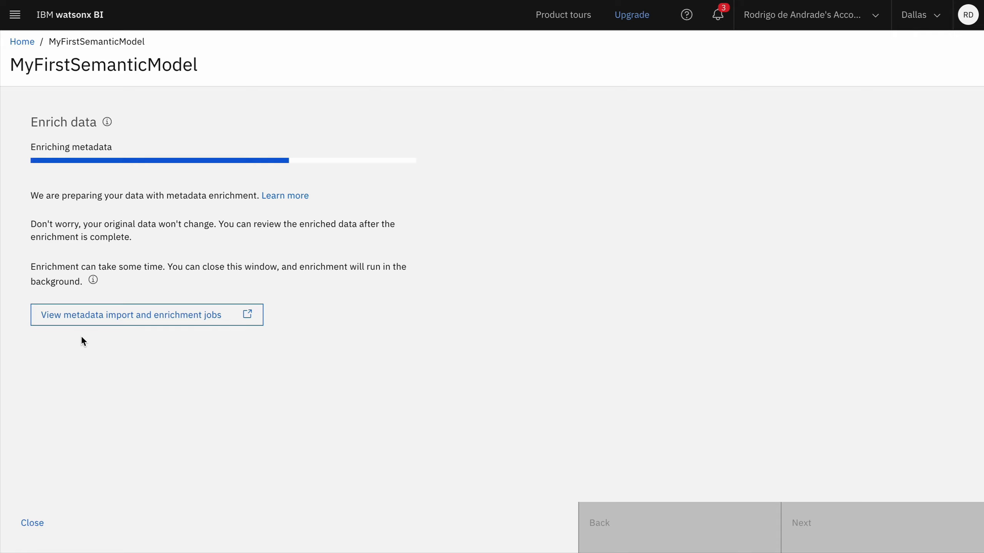
# - Examine the run metrics and objectives of the MyFirstSemanticModel metadata enrichment job, then return to the semantic model setup
pyautogui.click(124, 320)
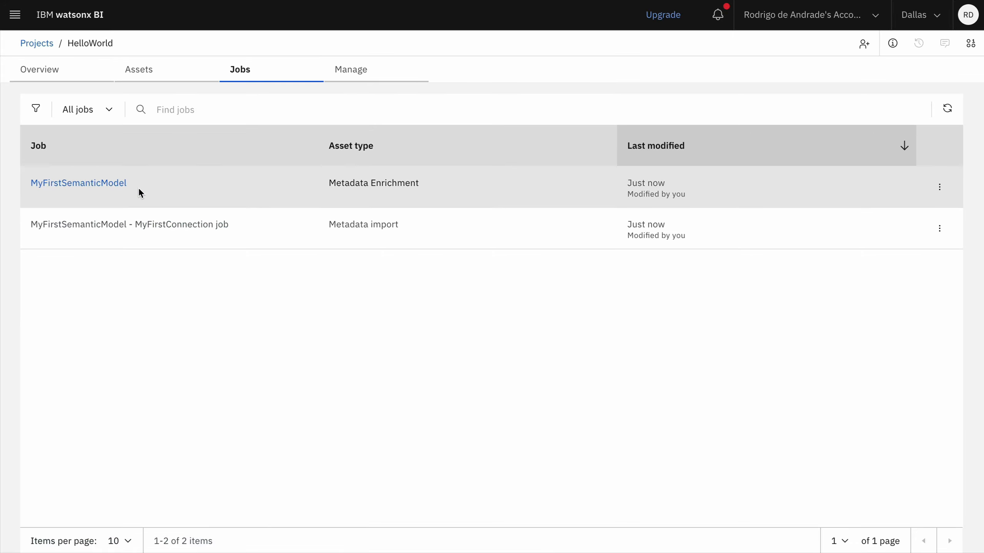
pyautogui.click(97, 180)
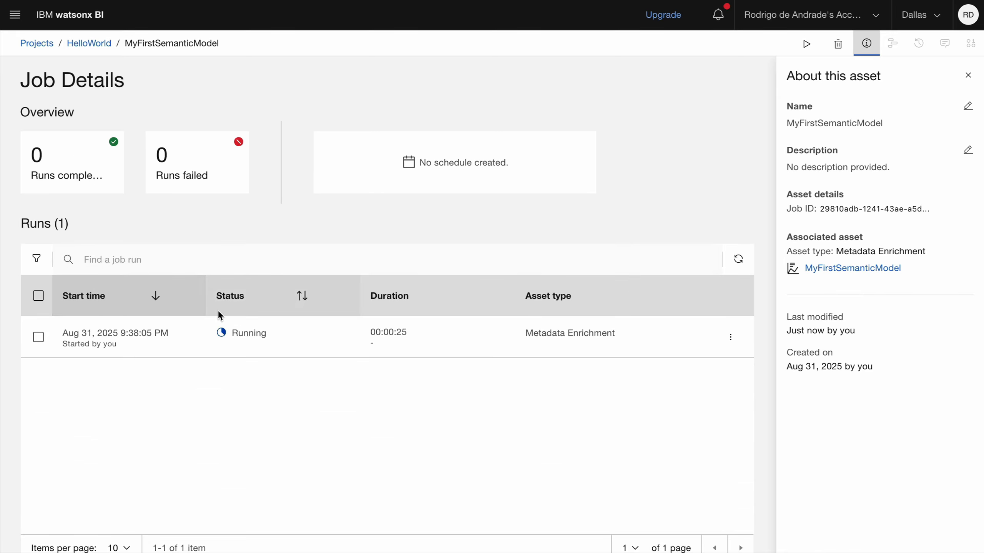
pyautogui.click(121, 333)
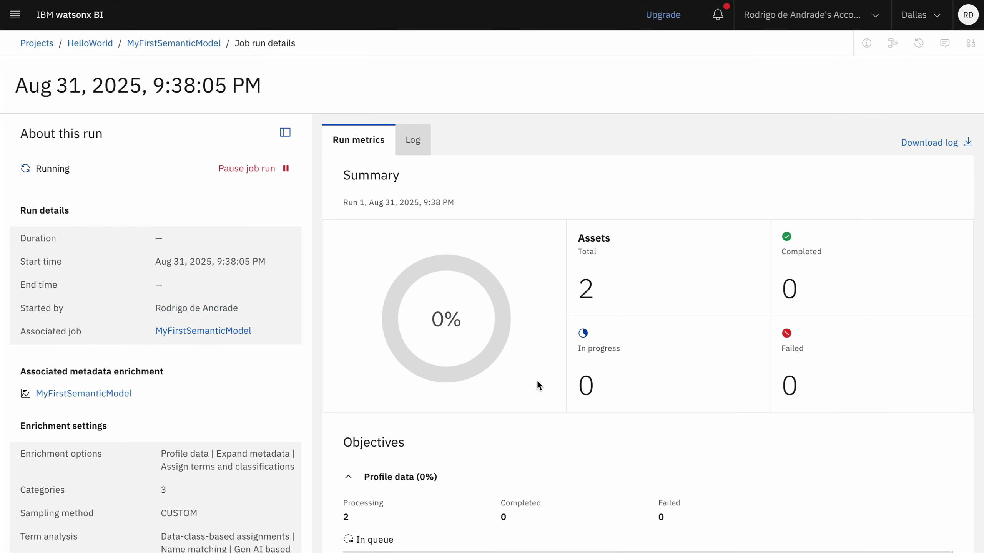
pyautogui.scroll(-5, 537, 379)
pyautogui.scroll(-5, 536, 379)
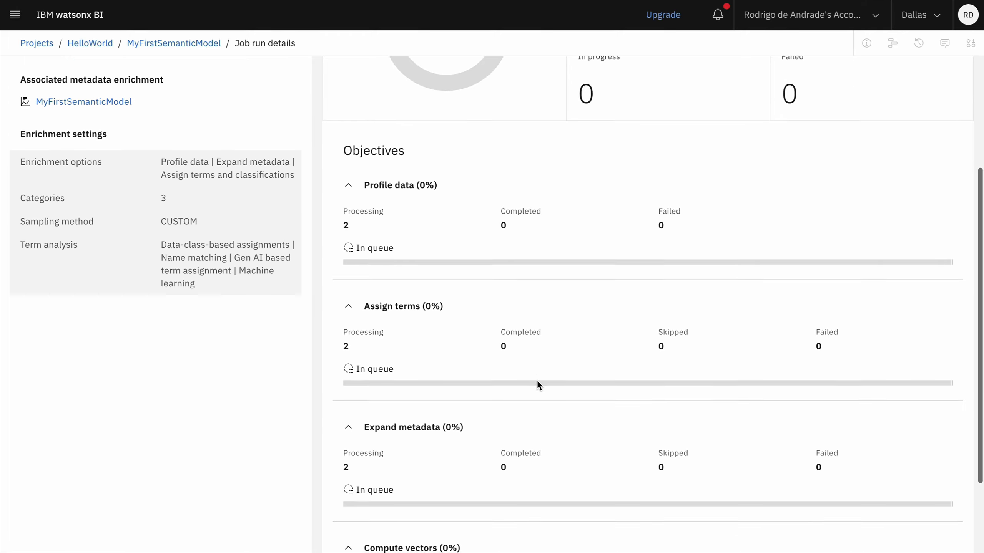
pyautogui.scroll(-1, 536, 381)
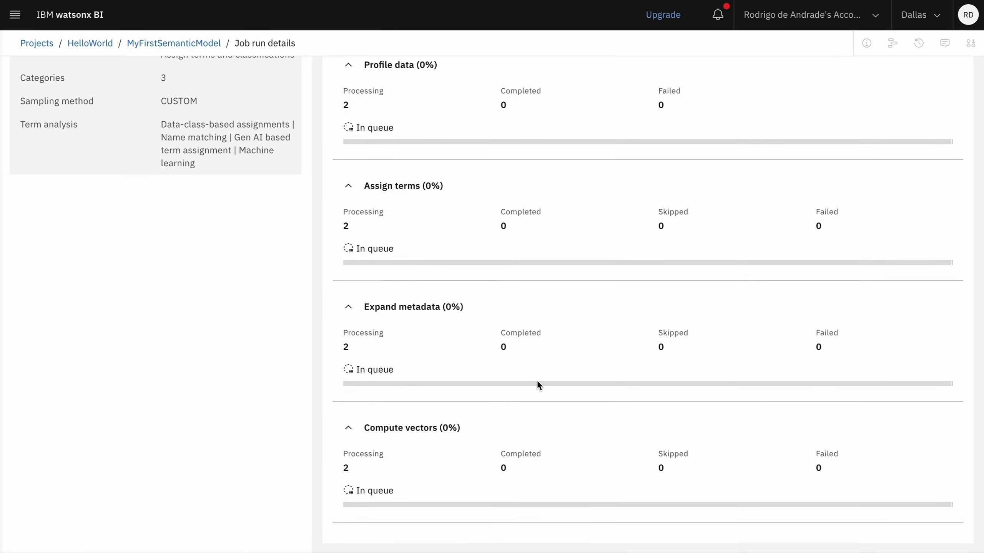
pyautogui.scroll(10, 536, 380)
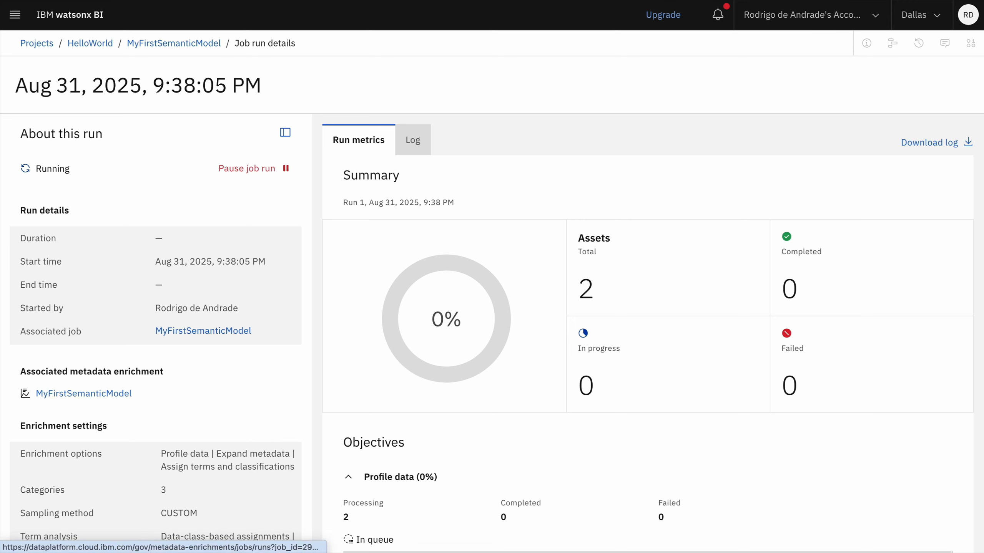
pyautogui.click(855, 1)
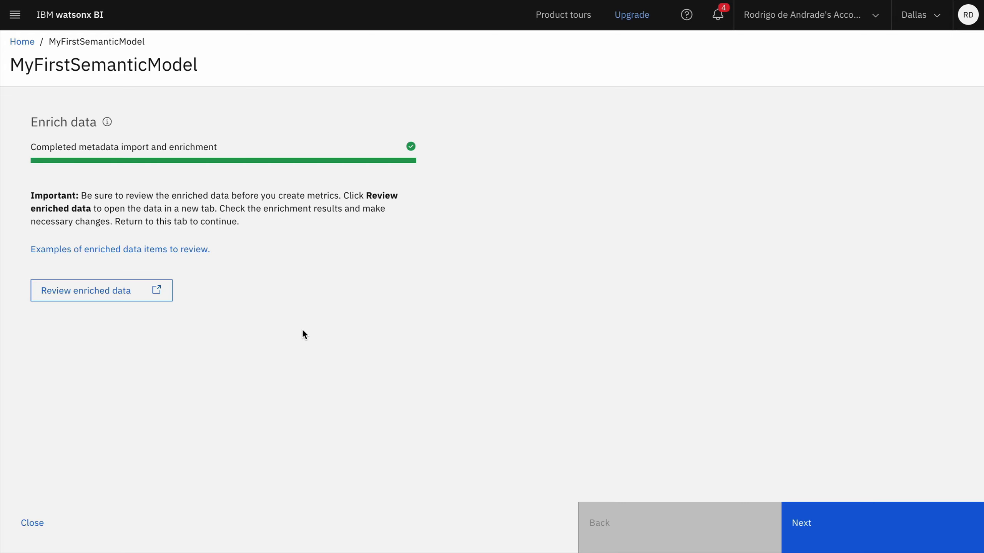
# - Open the enriched data for review and accept the suggested description of the EMPLOYEES table
pyautogui.click(122, 295)
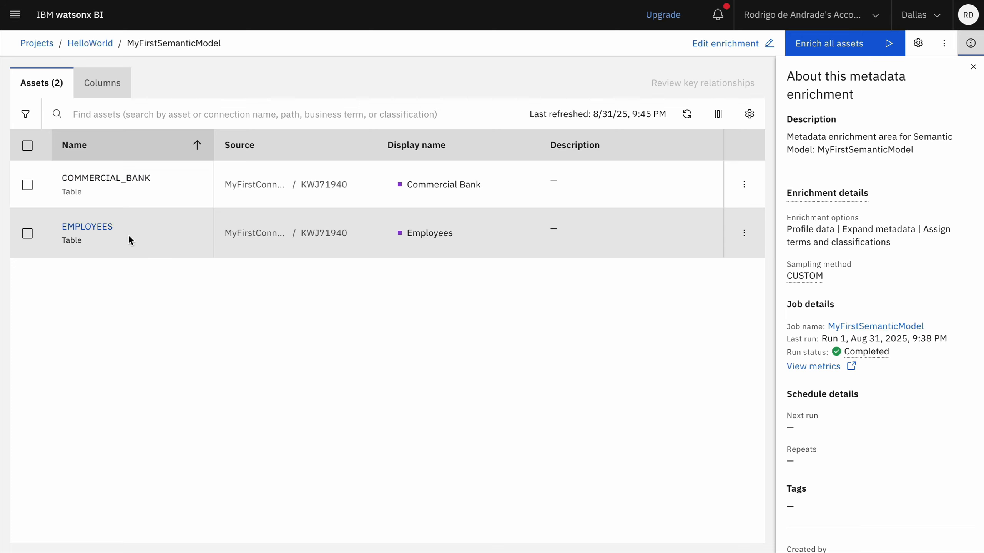
pyautogui.hscroll(2, 543, 242)
pyautogui.hscroll(10, 640, 238)
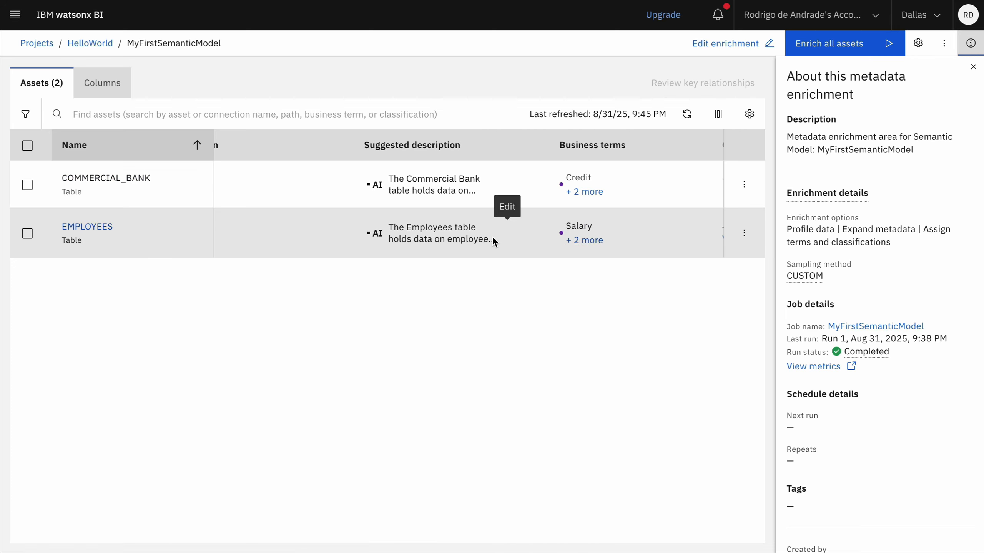
pyautogui.click(473, 237)
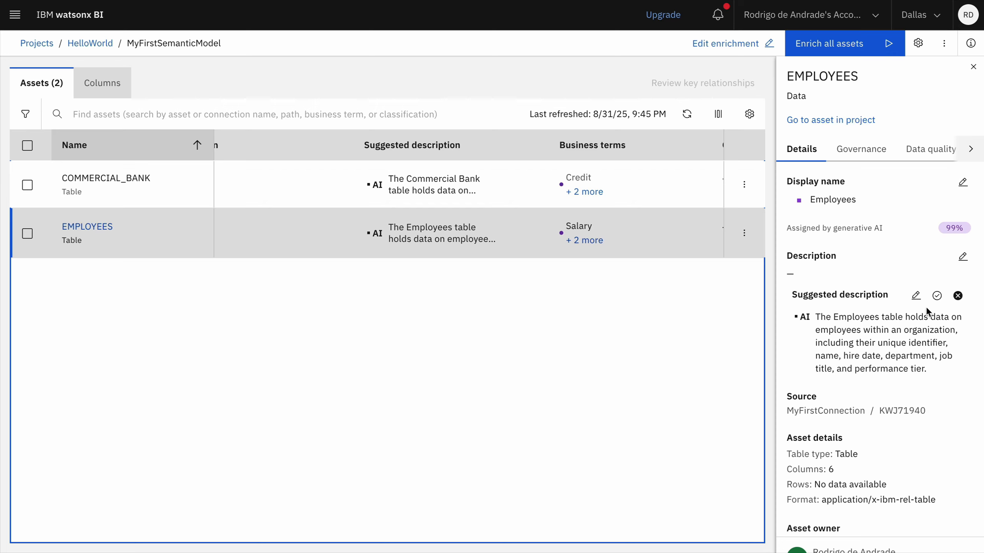
pyautogui.click(936, 296)
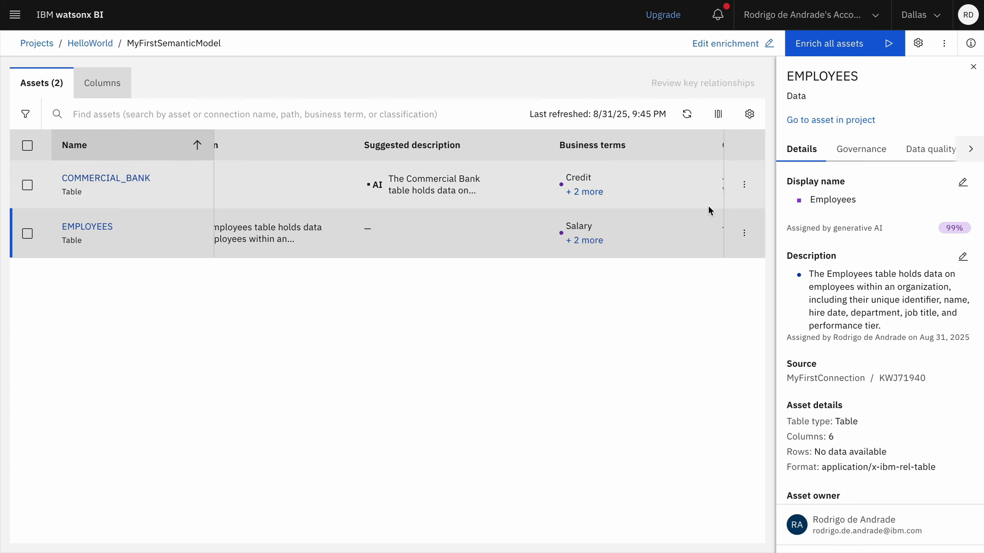
# - Remove the business term Earnings from the EMPLOYEES table's governance details
pyautogui.click(603, 230)
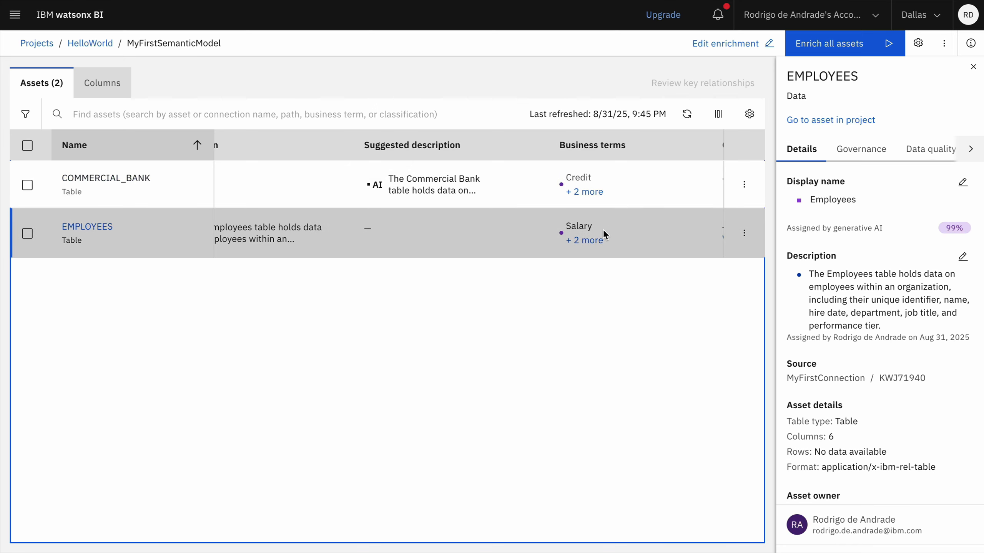
pyautogui.click(857, 149)
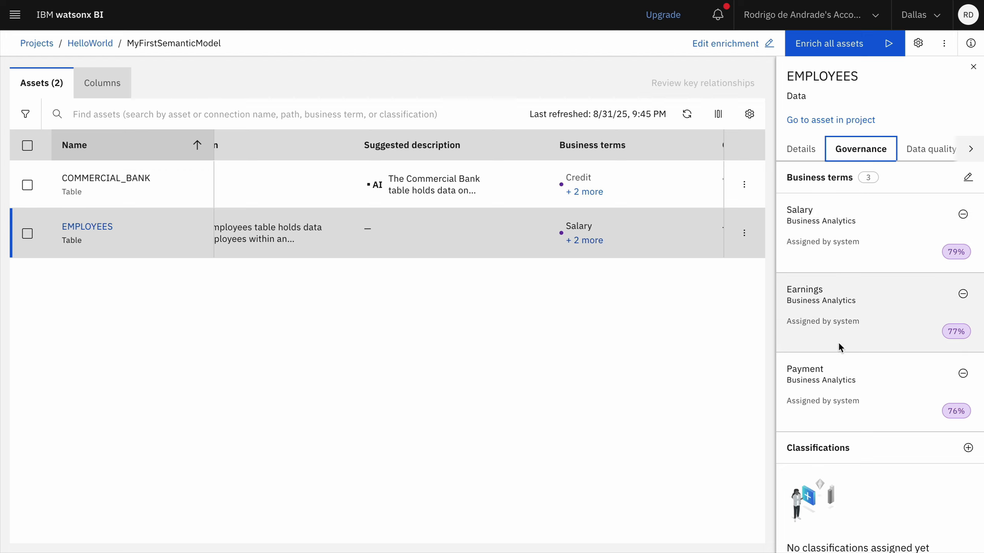
pyautogui.click(959, 296)
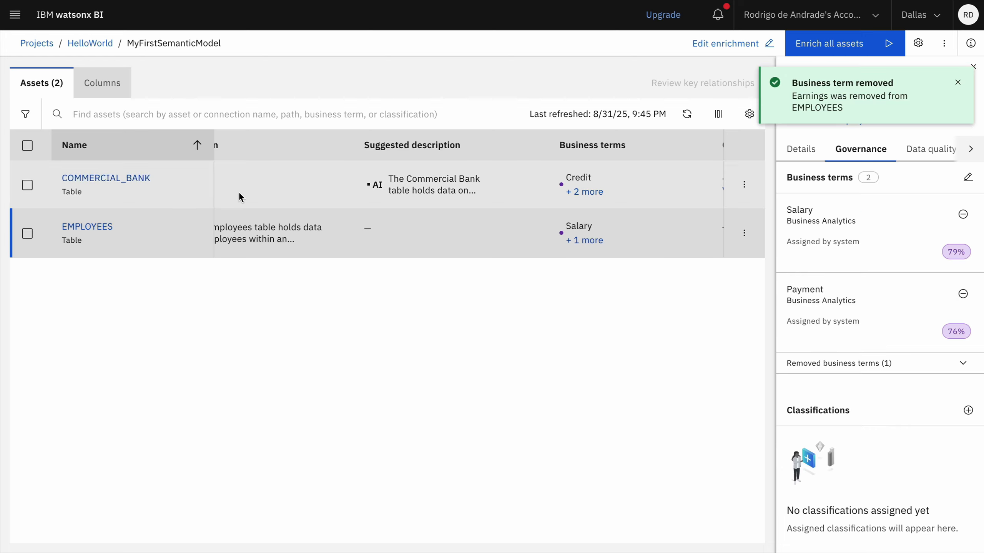
# - Show the enriched columns and accept the suggested description of the DEPARTMENT column from EMPLOYEES
pyautogui.click(128, 180)
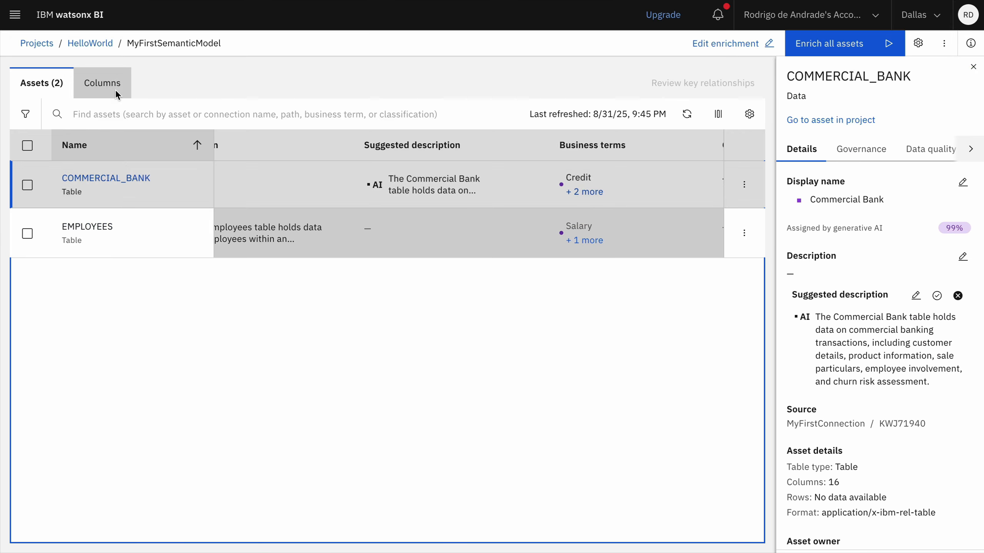
pyautogui.click(113, 89)
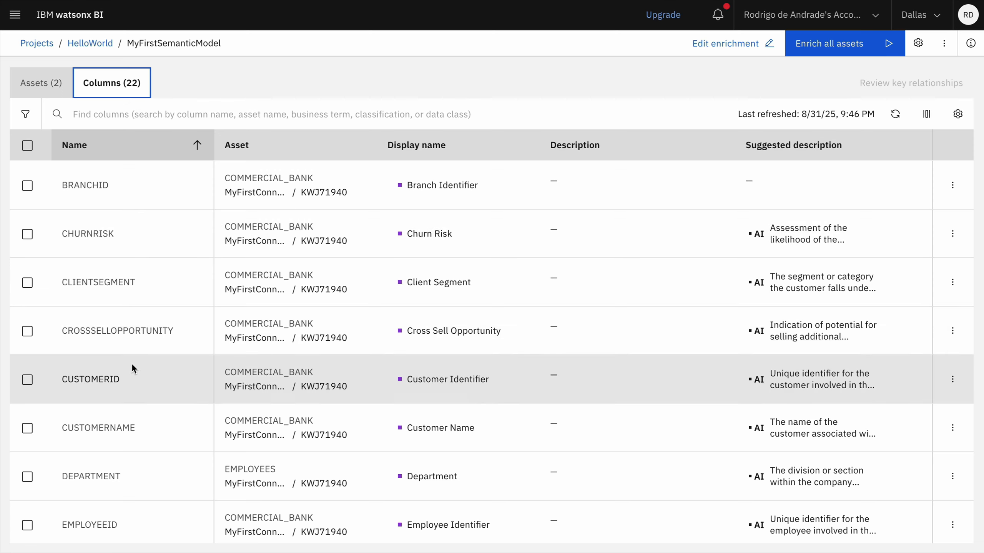
pyautogui.scroll(-2, 133, 366)
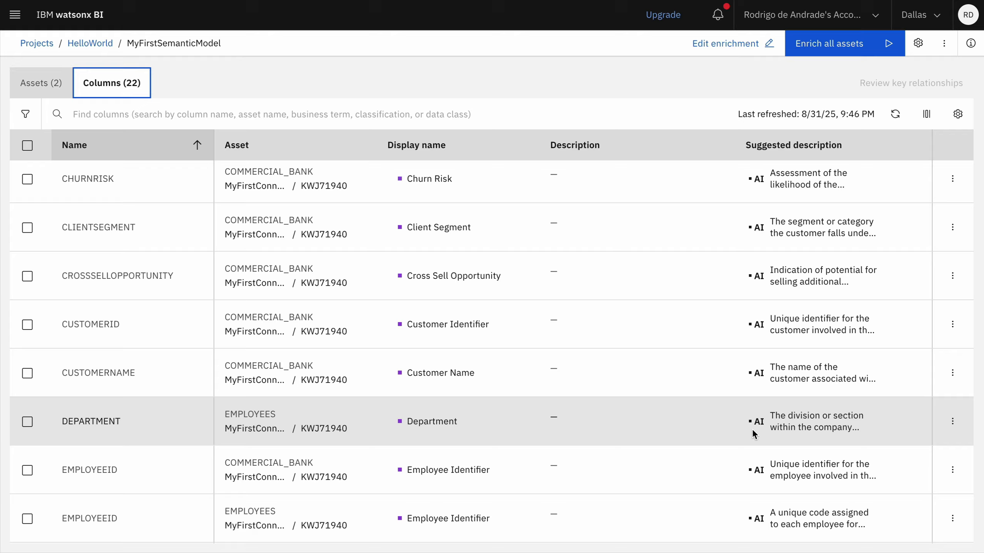
pyautogui.hscroll(5, 753, 433)
pyautogui.click(669, 433)
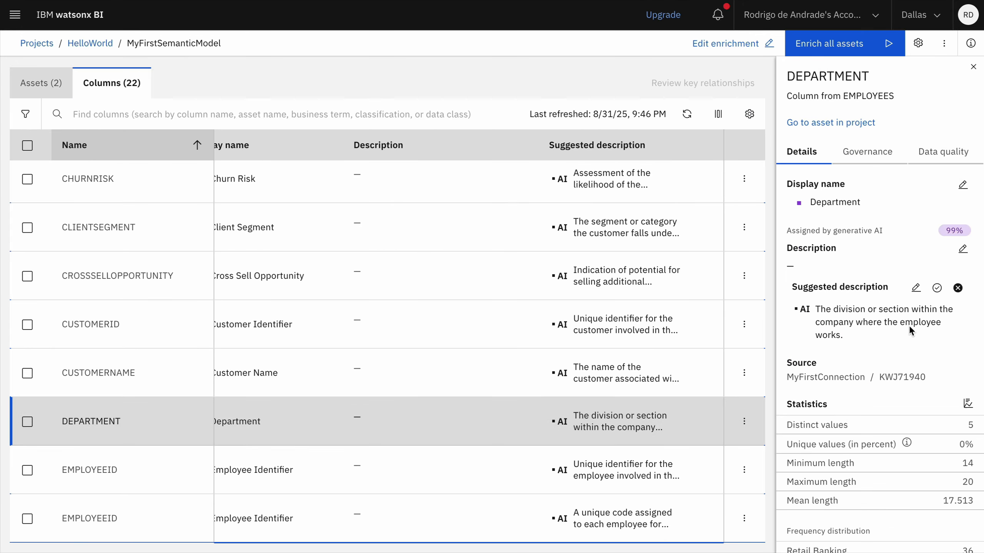
pyautogui.click(937, 288)
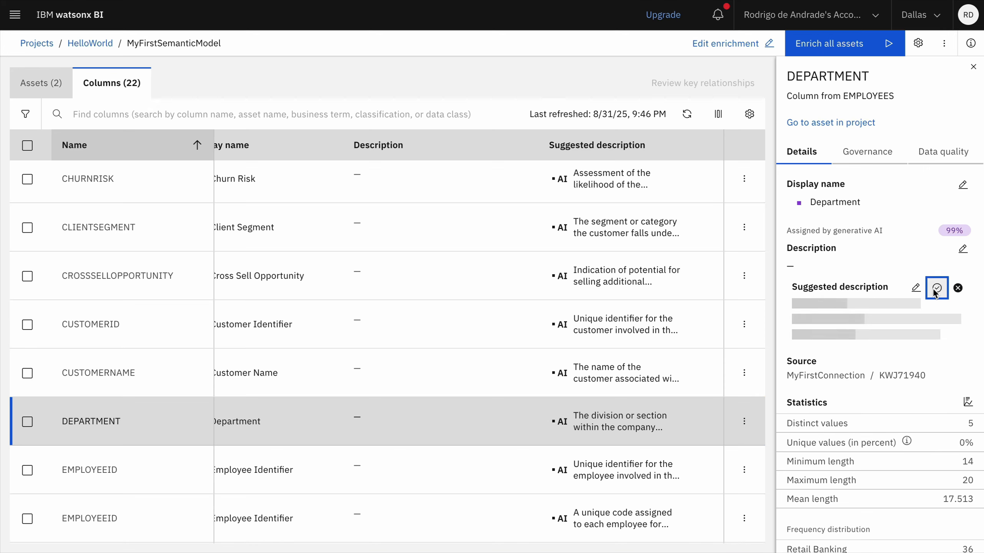
# - Accept the suggested description of the EMPLOYEENAME column from COMMERCIAL_BANK
pyautogui.scroll(-3, 624, 359)
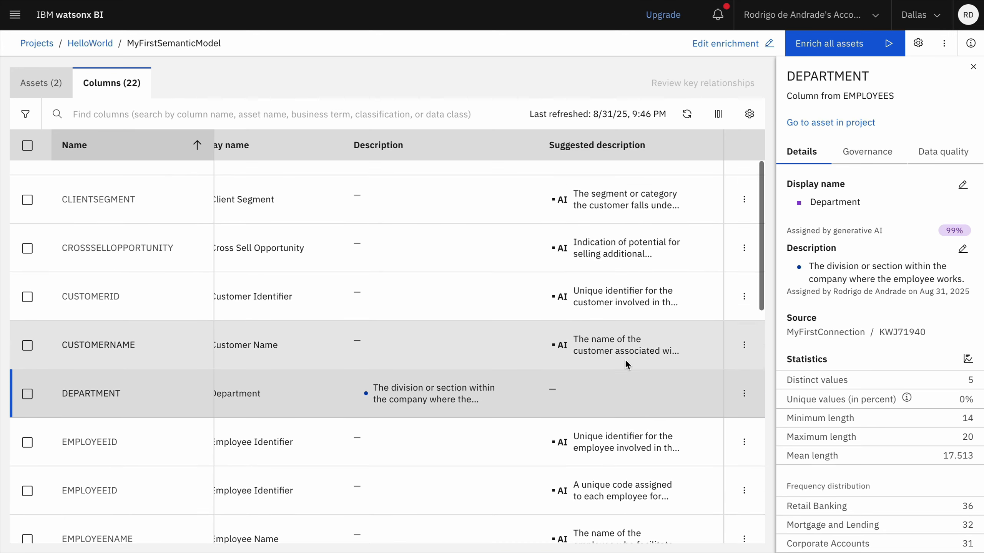
pyautogui.click(621, 420)
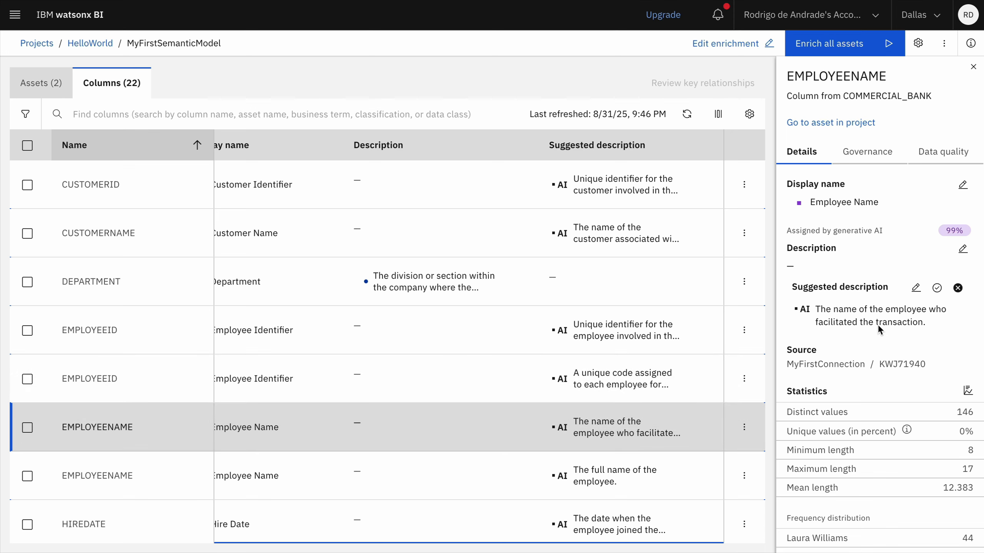
pyautogui.click(935, 290)
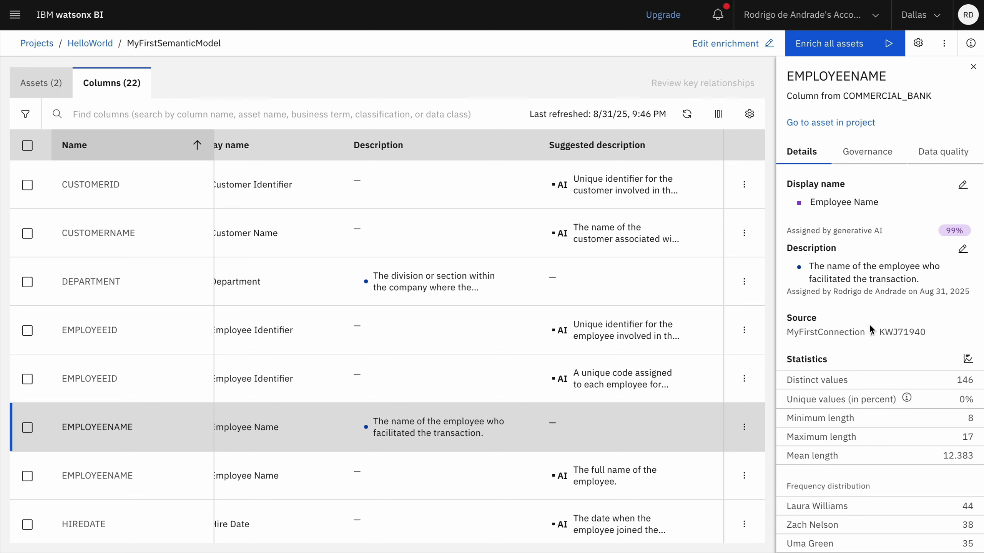
# - Remove the business term English from the COMMERCIAL_BANK table's EMPLOYEENAME column
pyautogui.click(867, 151)
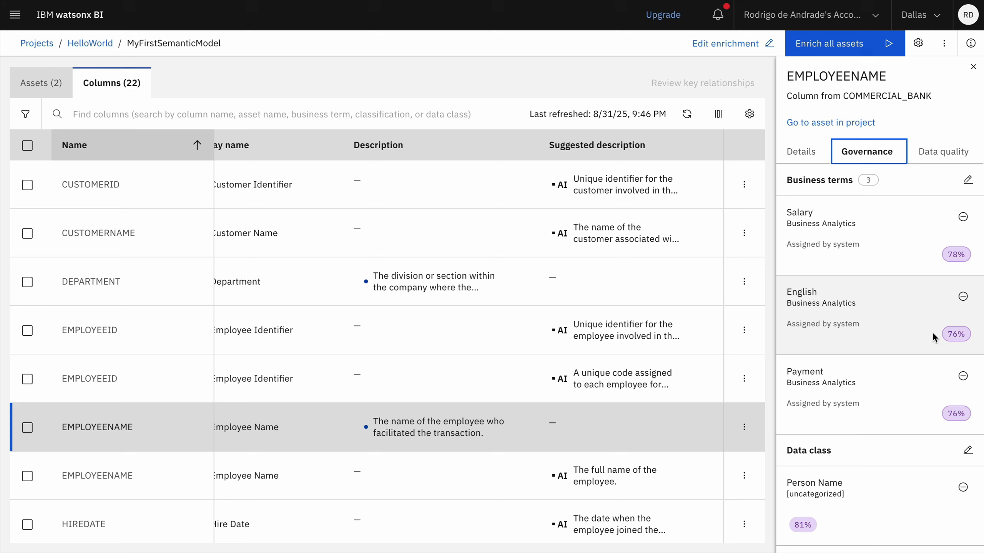
pyautogui.click(958, 305)
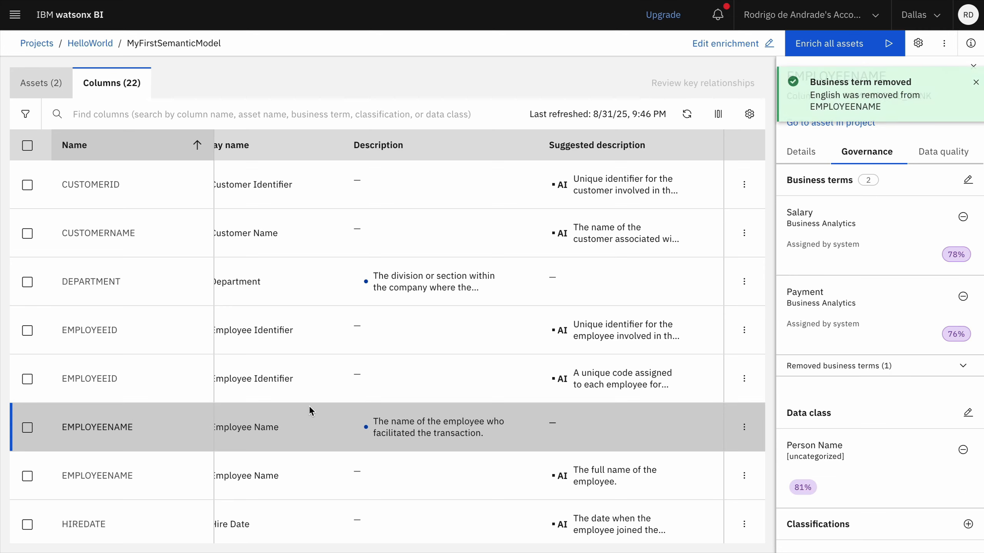
pyautogui.hscroll(-2, 306, 345)
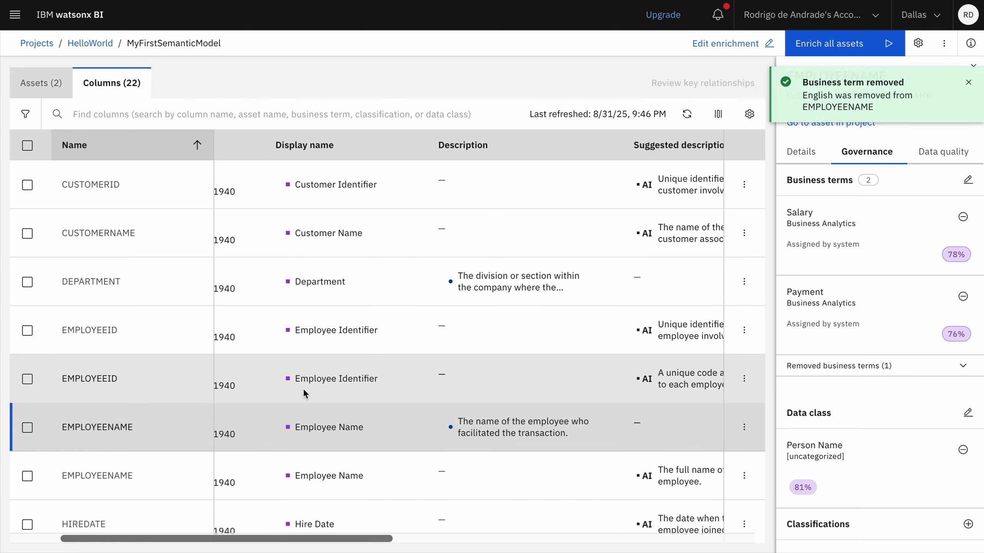
pyautogui.hscroll(-5, 524, 344)
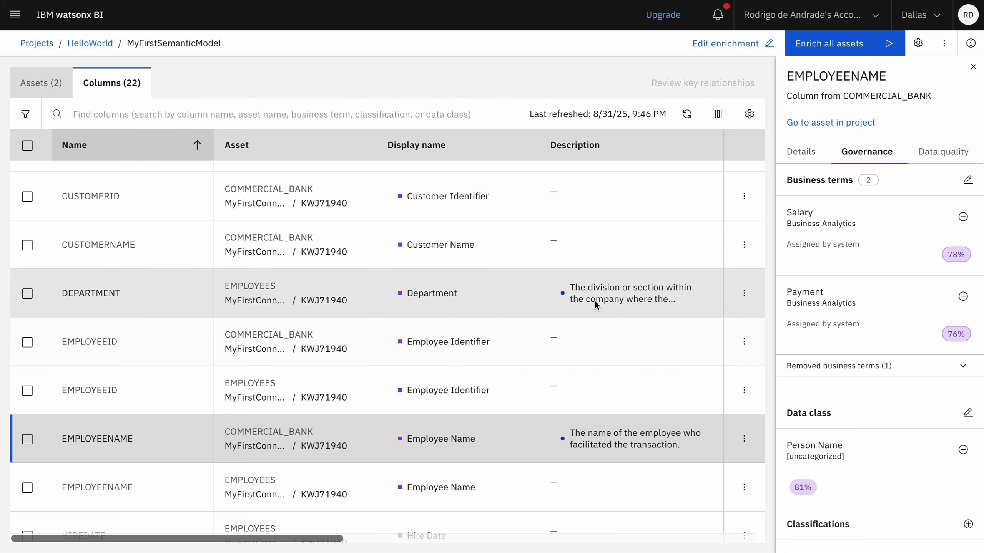
# - Return to the semantic model setup, proceed past enrichment and generate metrics automatically from the enriched data
pyautogui.click(832, 1)
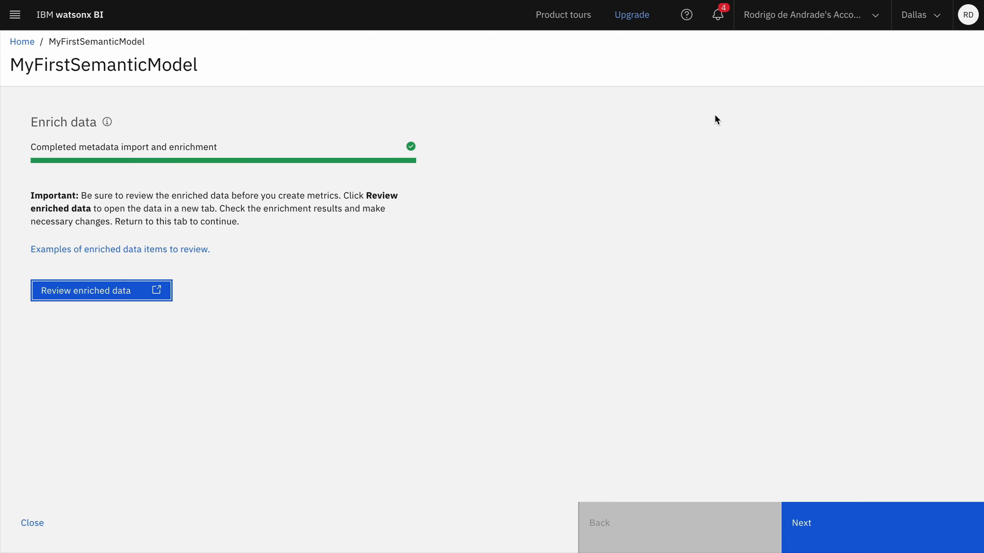
pyautogui.click(819, 531)
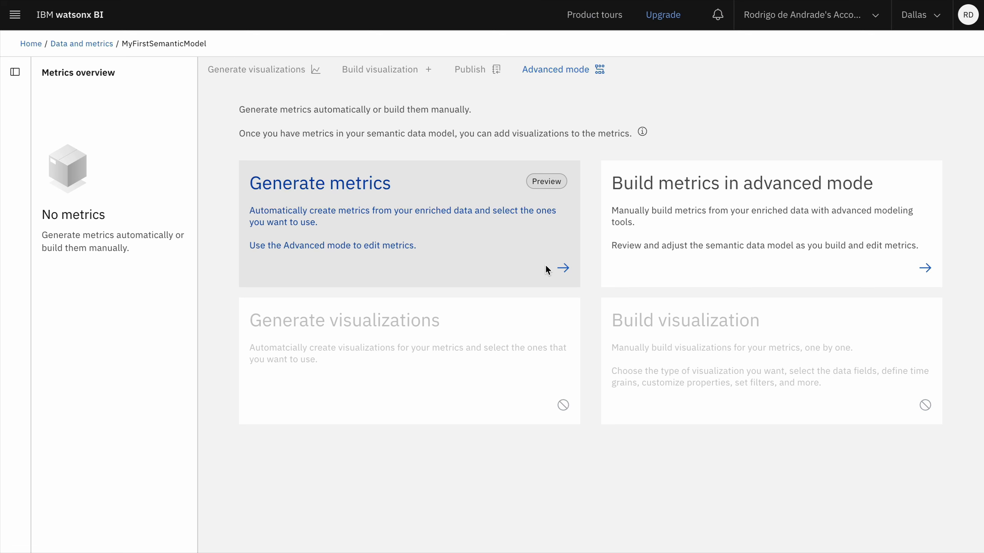
pyautogui.click(557, 268)
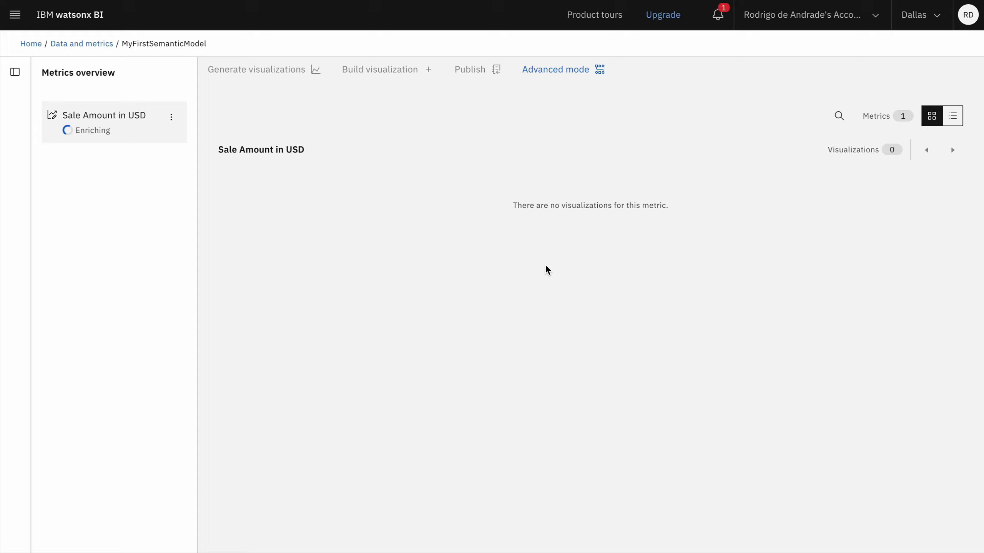
# - View the details of the Sale Amount in USD metric and review the fields in its data scope
pyautogui.click(171, 117)
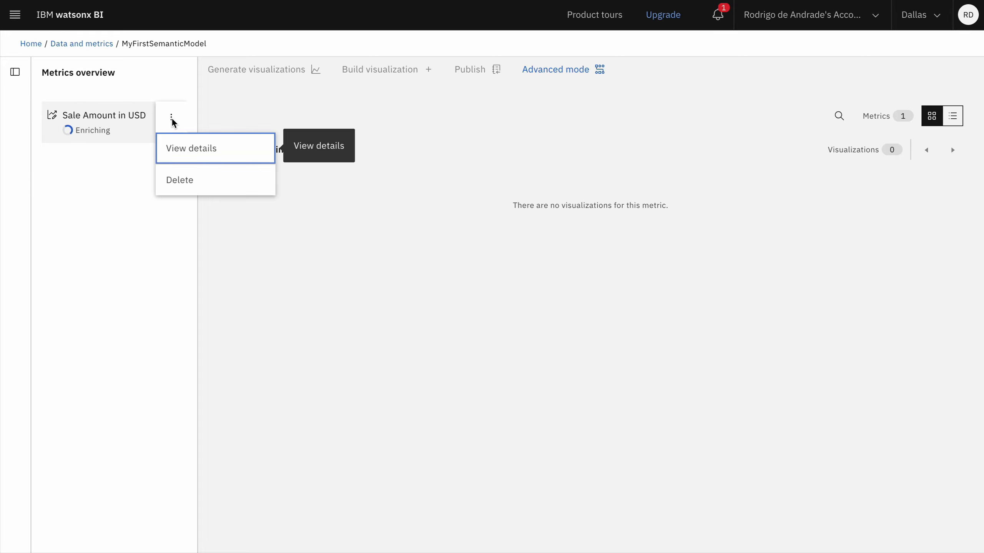
pyautogui.click(195, 150)
pyautogui.scroll(-3, 153, 267)
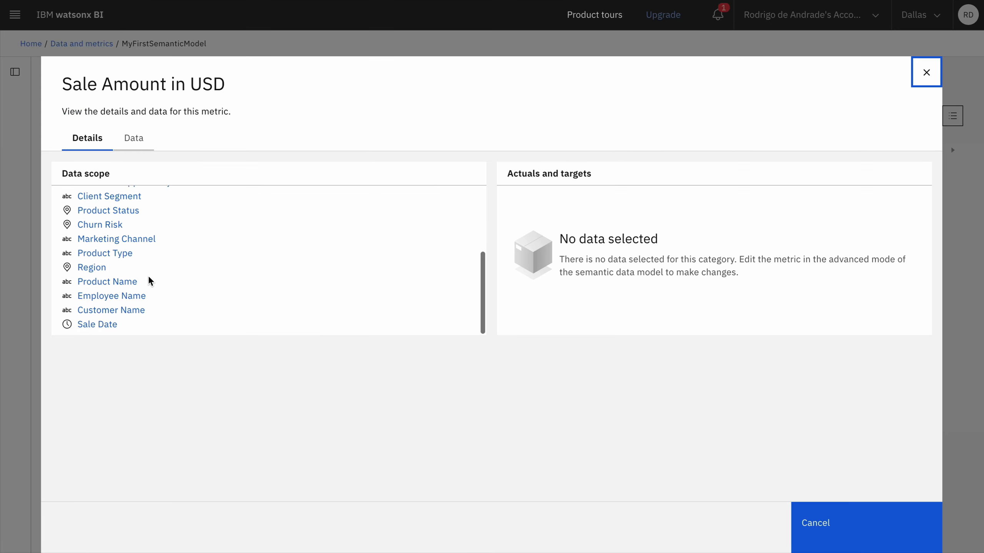
# - Review the remaining data scope fields and the sample data of the Sale Amount in USD metric, and close its details
pyautogui.scroll(3, 149, 279)
pyautogui.scroll(-5, 132, 238)
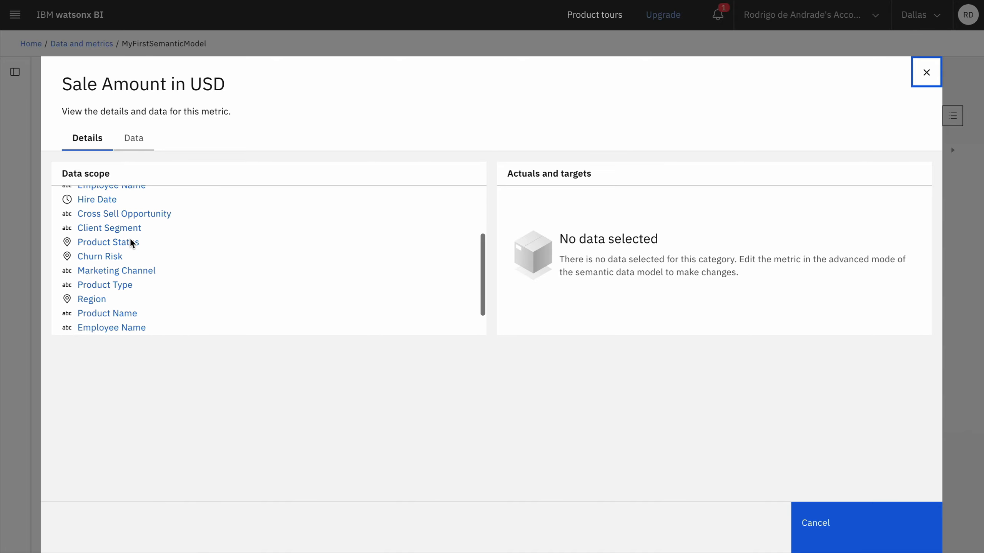
pyautogui.click(132, 139)
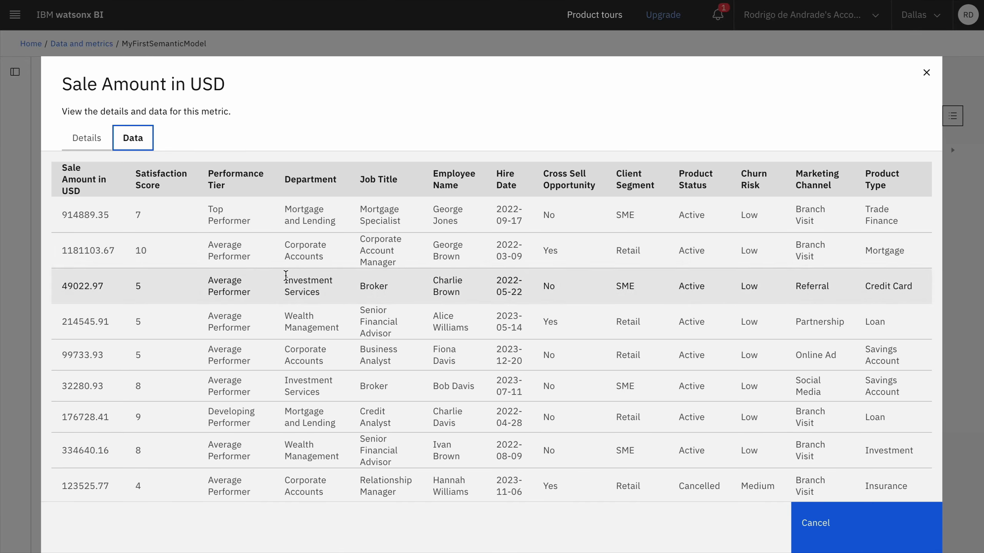
pyautogui.click(816, 523)
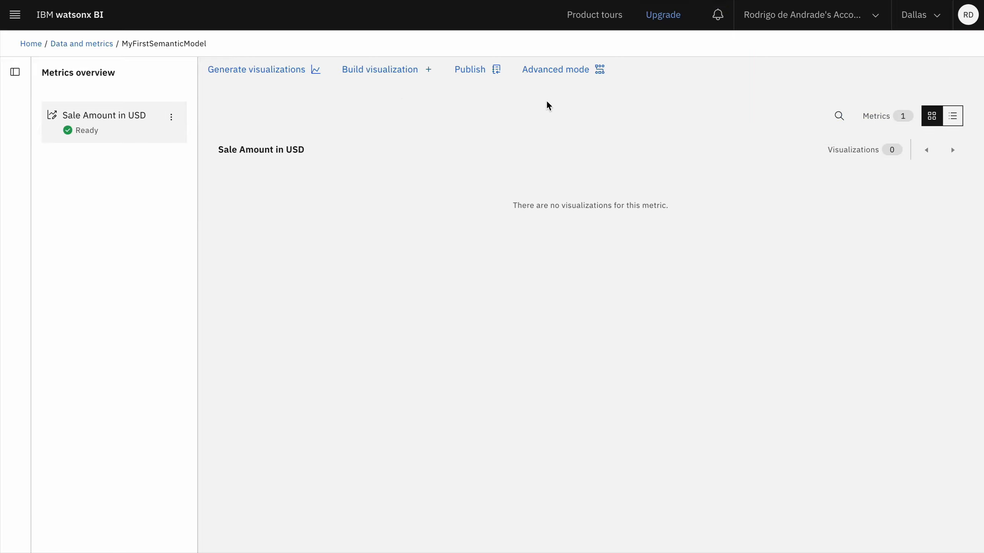
# - Inspect the Sale Amount in USD metric's fields and available actions in advanced mode, and return to the metrics overview
pyautogui.click(558, 78)
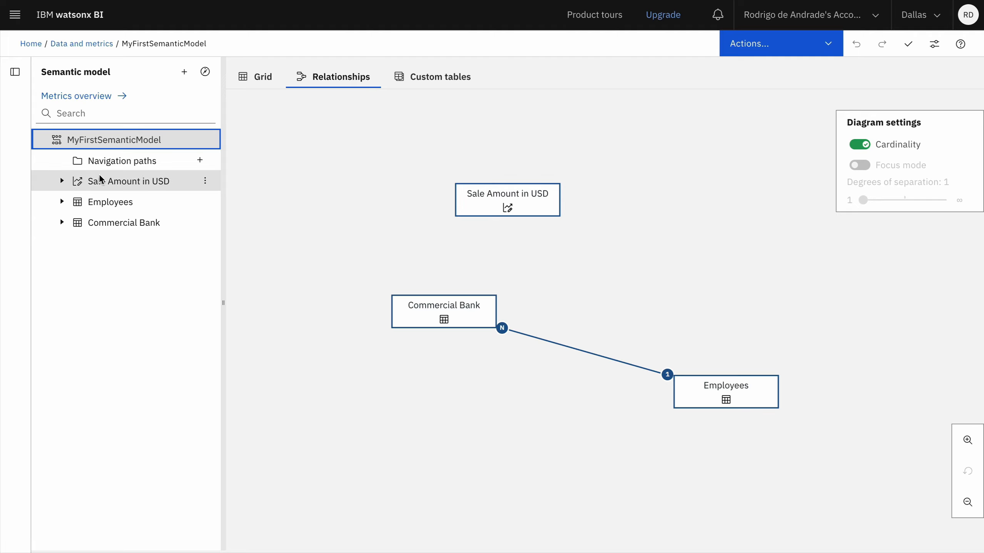
pyautogui.click(61, 181)
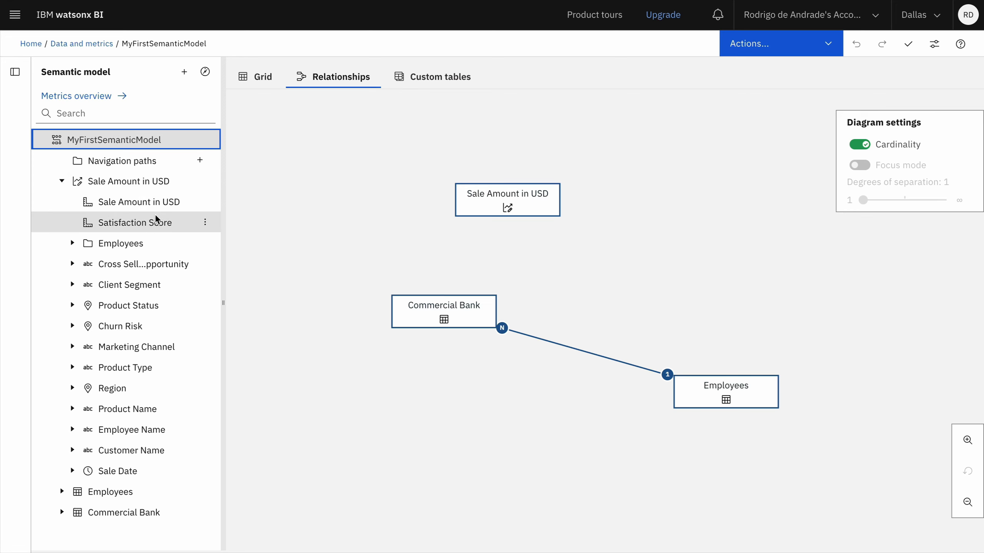
pyautogui.click(204, 180)
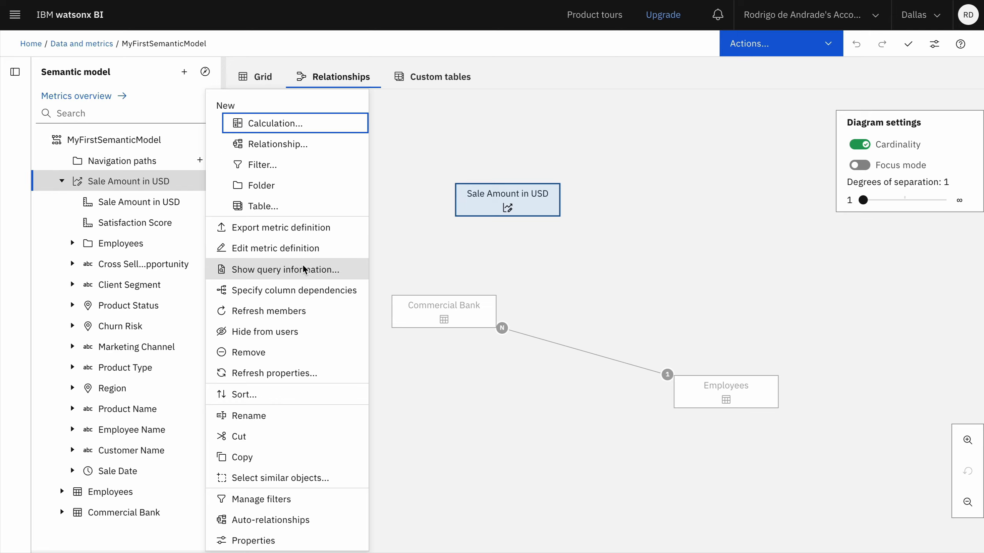
pyautogui.click(401, 177)
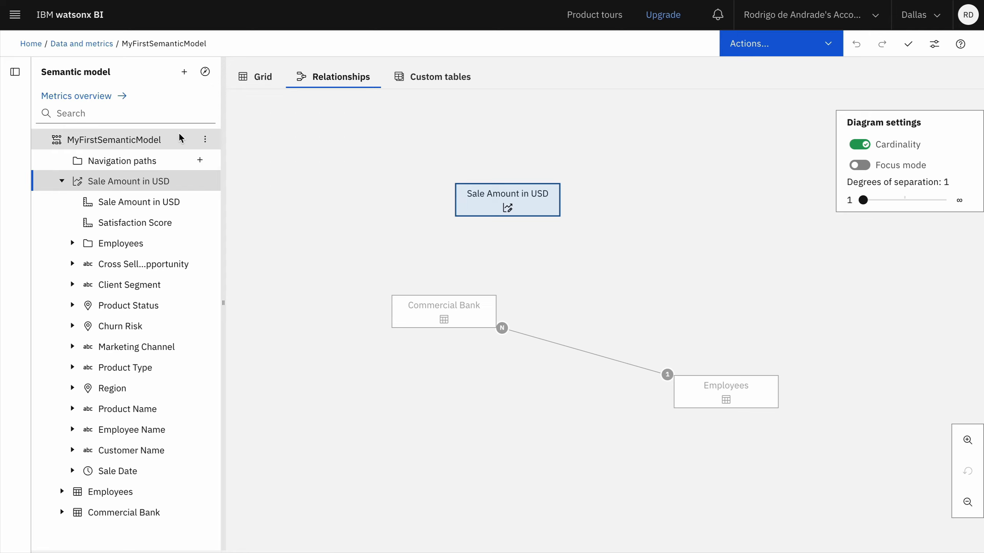
pyautogui.click(90, 98)
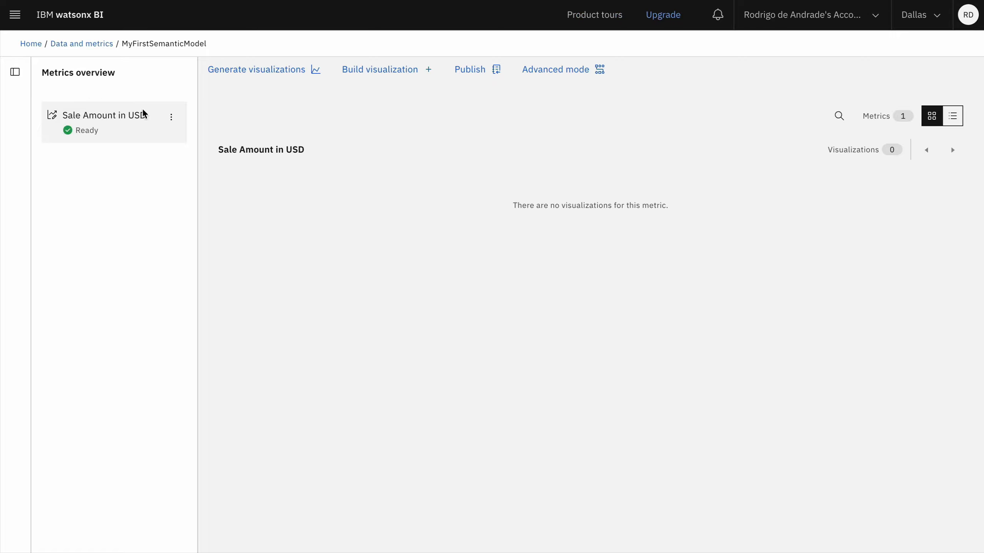
# - Try the Sale Amount in USD metric in conversation by asking the suggested question "What's the average sale amount by region?"
pyautogui.click(173, 122)
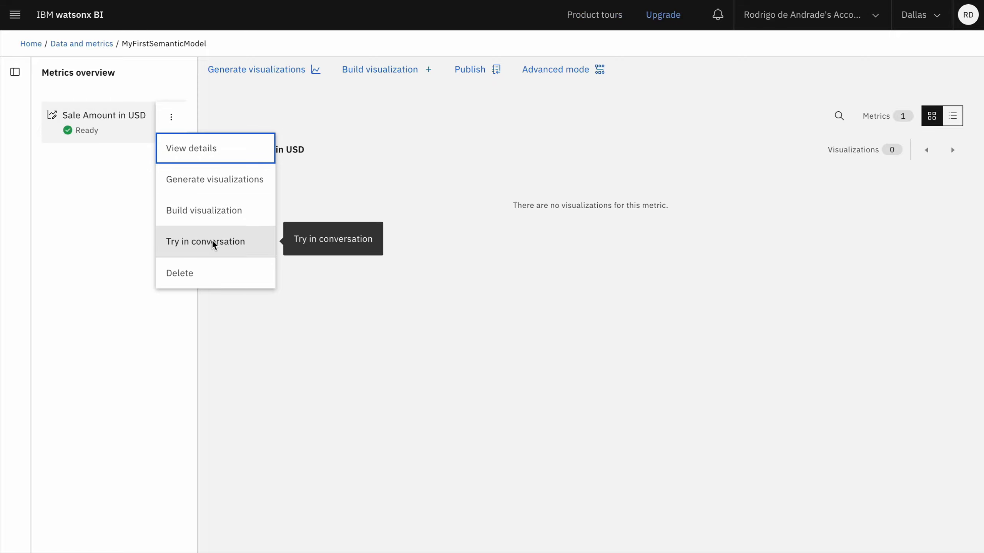
pyautogui.click(214, 244)
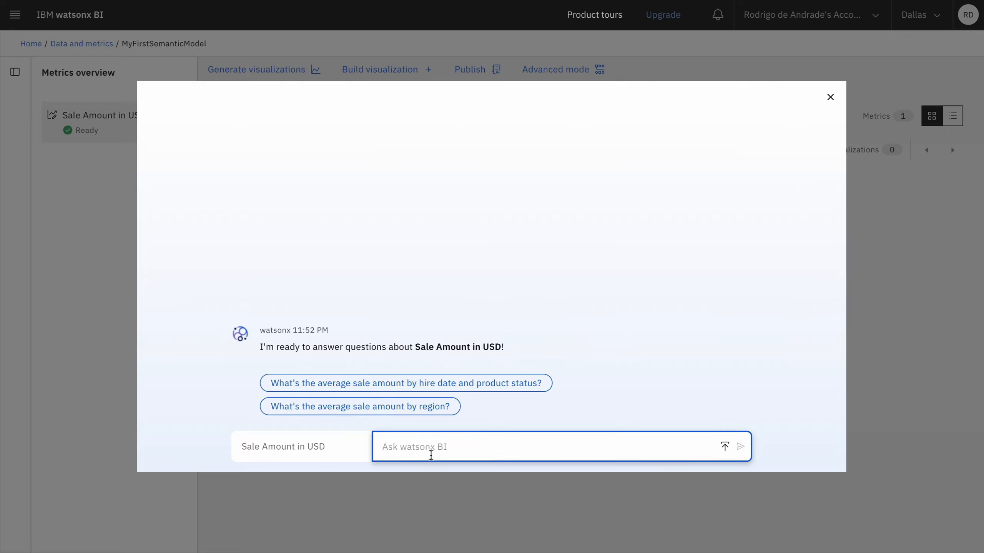
pyautogui.click(373, 407)
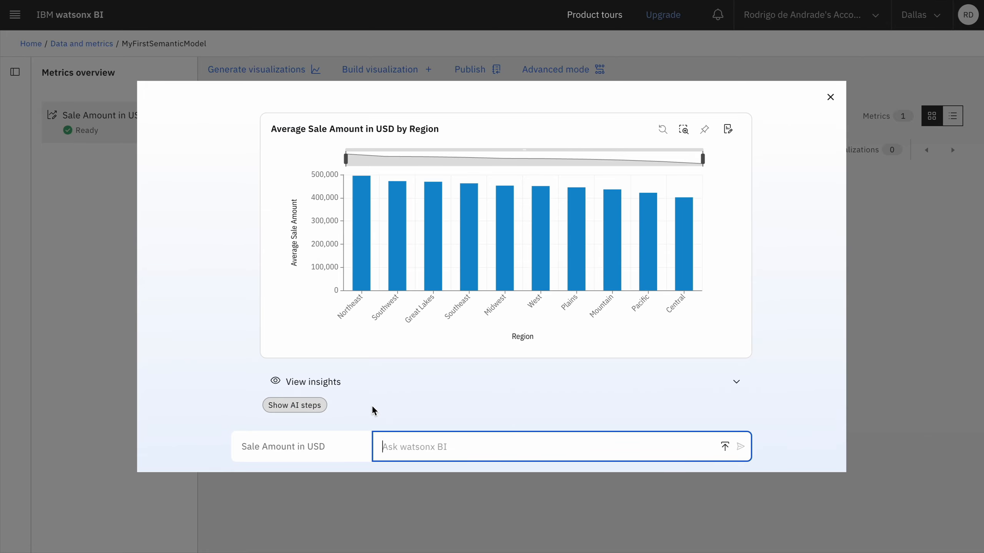
pyautogui.moveTo(513, 270)
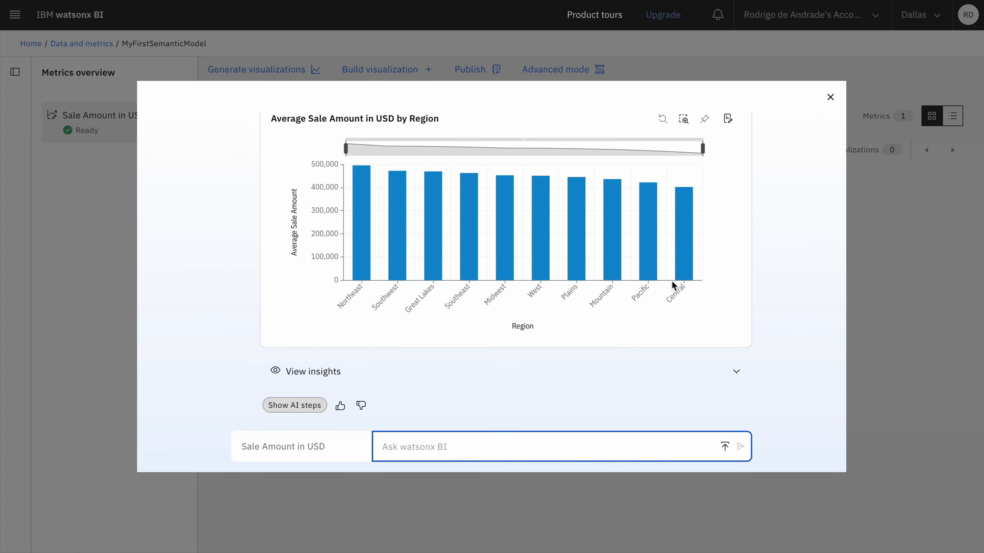
pyautogui.scroll(3, 604, 365)
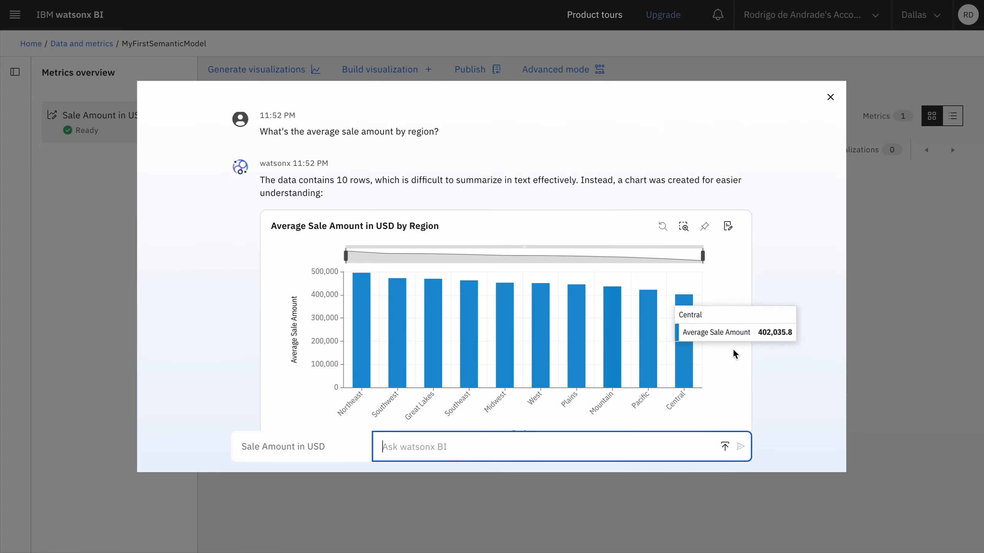
# - View the insights on average sale amount by region as both a list and a narrative paragraph, and close the conversation
pyautogui.scroll(-3, 765, 376)
pyautogui.click(394, 370)
pyautogui.scroll(-1, 358, 377)
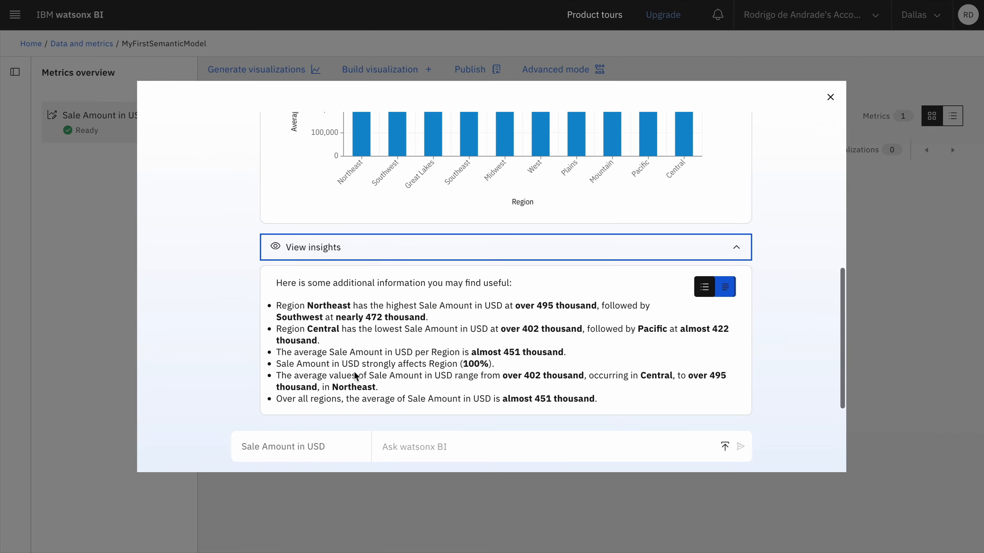
pyautogui.click(730, 290)
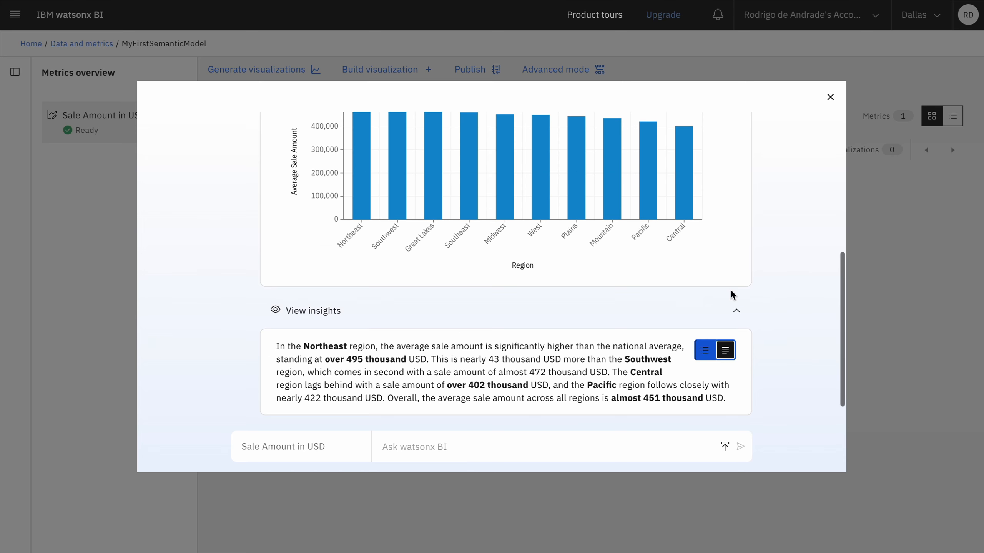
pyautogui.click(702, 353)
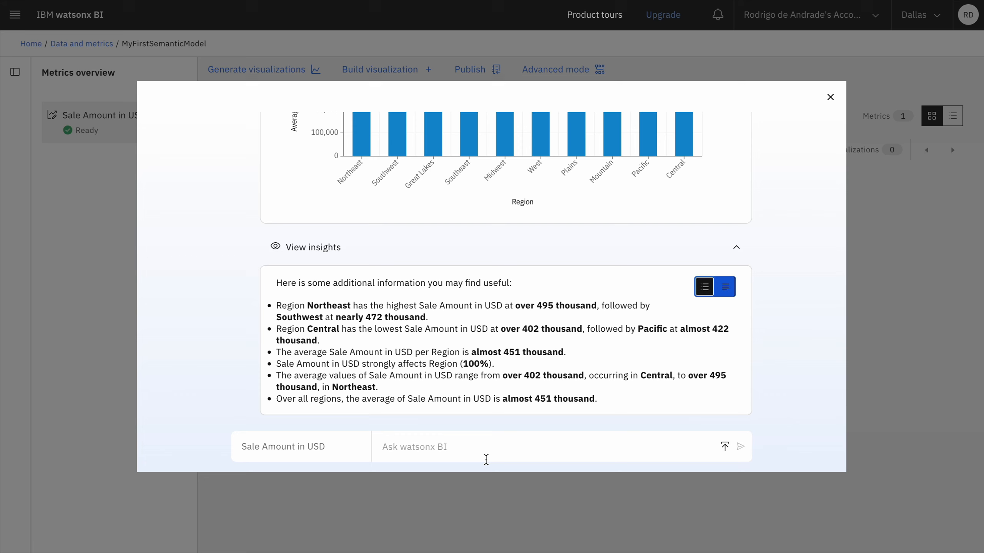
pyautogui.scroll(2, 769, 260)
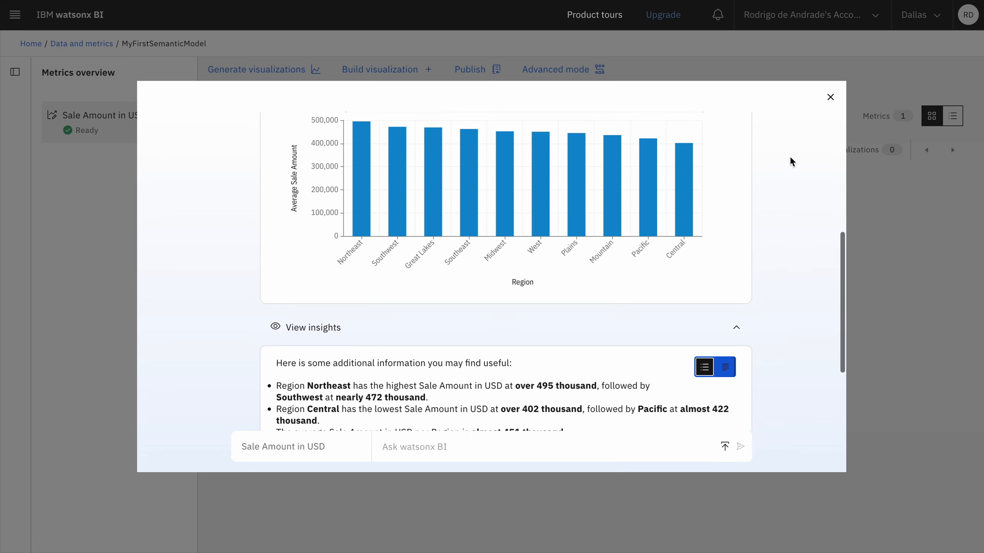
pyautogui.click(829, 102)
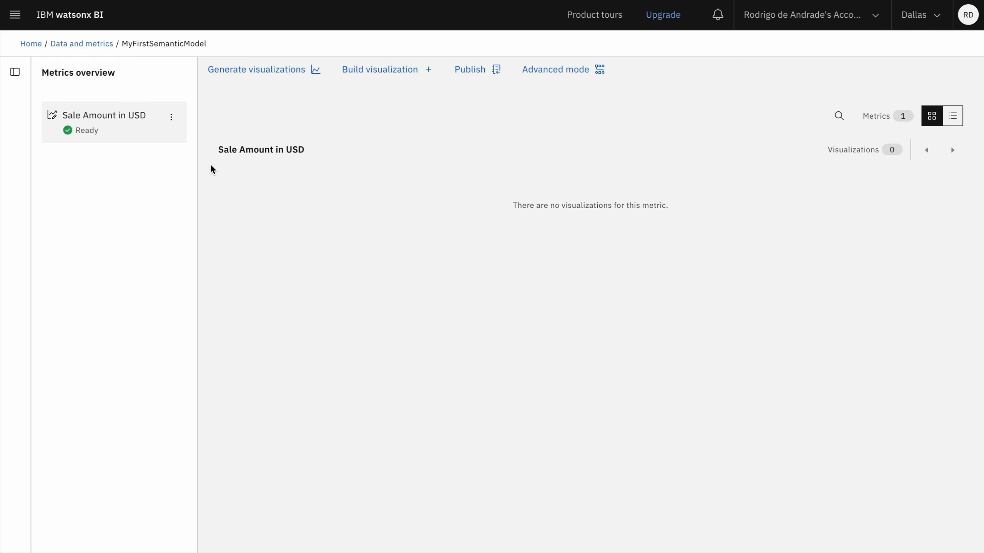
pyautogui.click(175, 122)
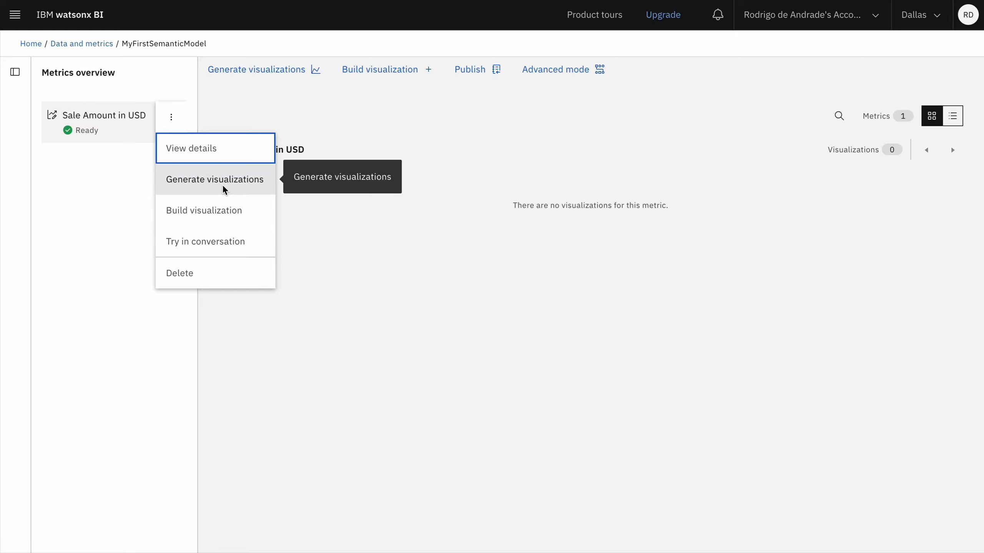
pyautogui.click(224, 211)
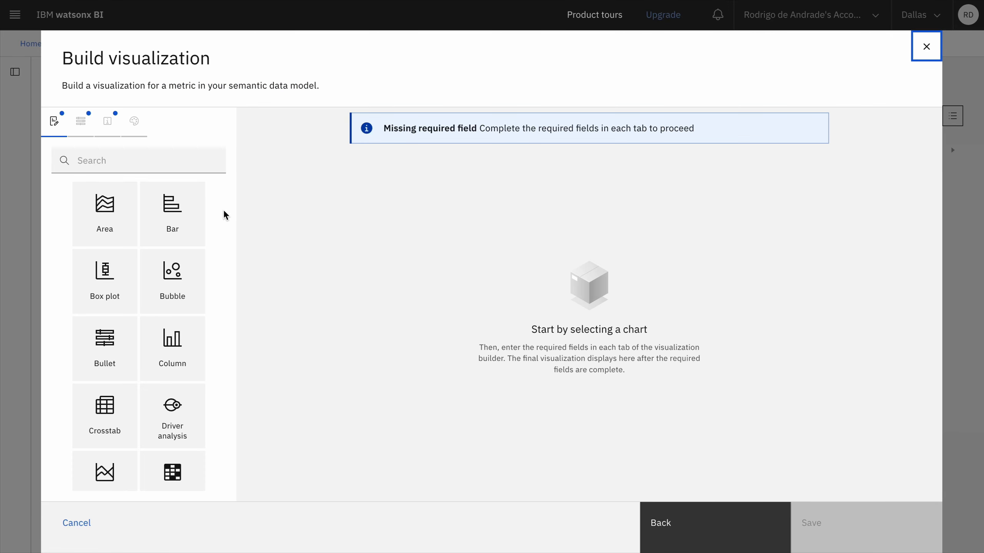
pyautogui.click(168, 225)
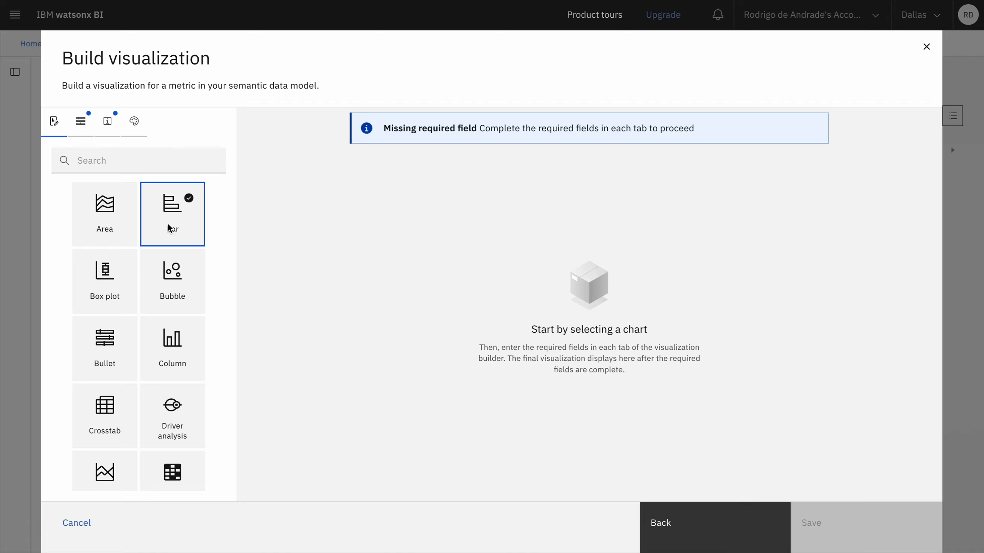
pyautogui.doubleClick(171, 228)
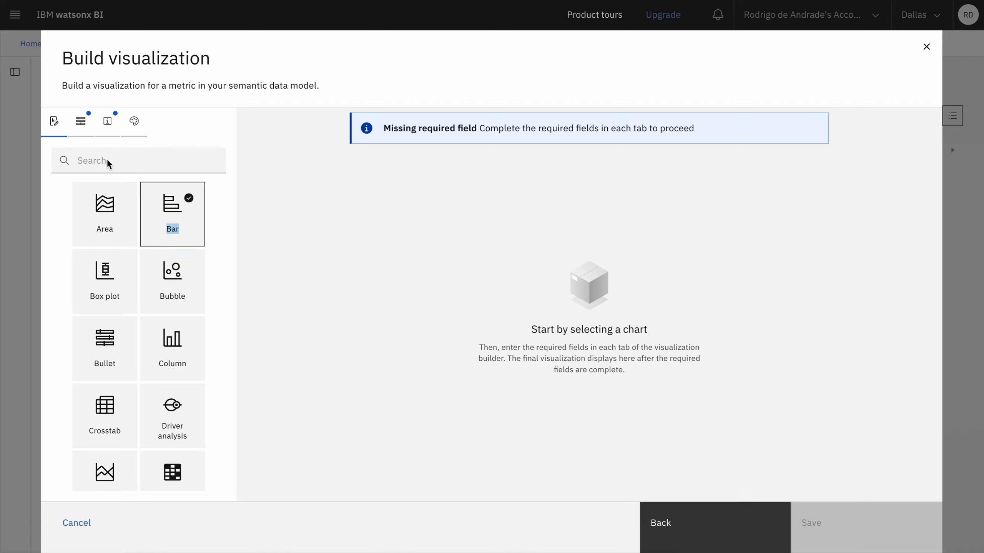
pyautogui.click(82, 122)
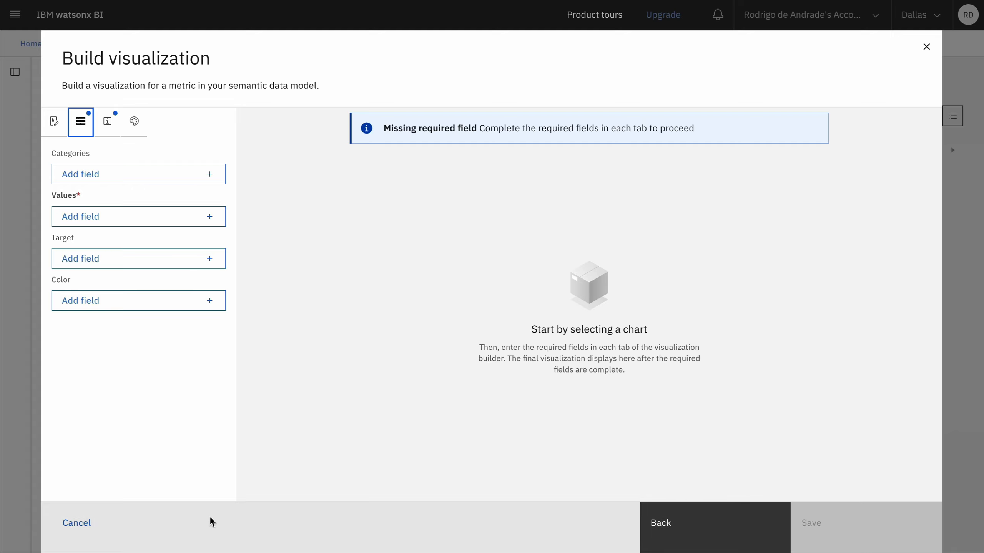
pyautogui.click(89, 524)
pyautogui.click(520, 333)
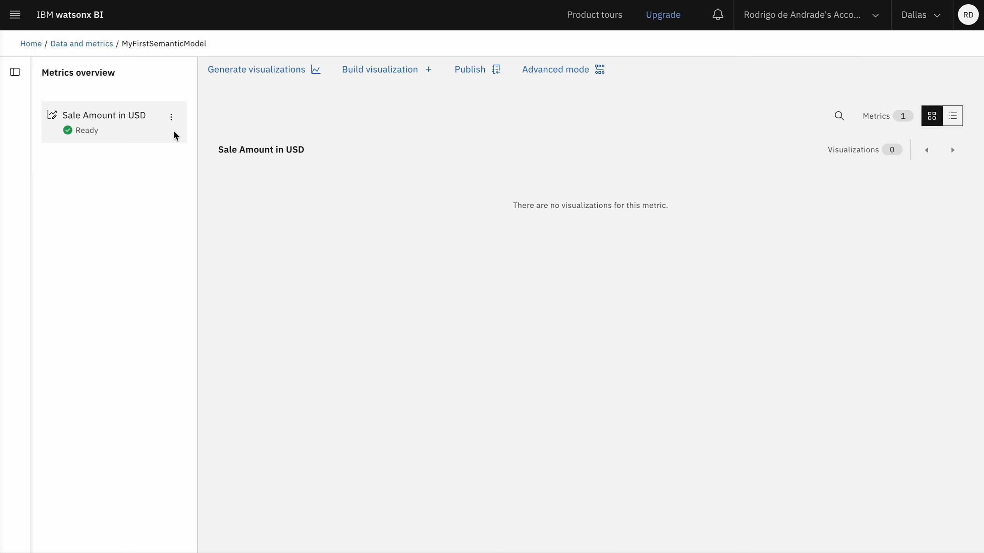
# - Generate visualizations for the Sale Amount in USD metric and add the first two Total Sale Amount charts and the first Total Satisfaction Score chart
pyautogui.click(171, 117)
pyautogui.click(200, 179)
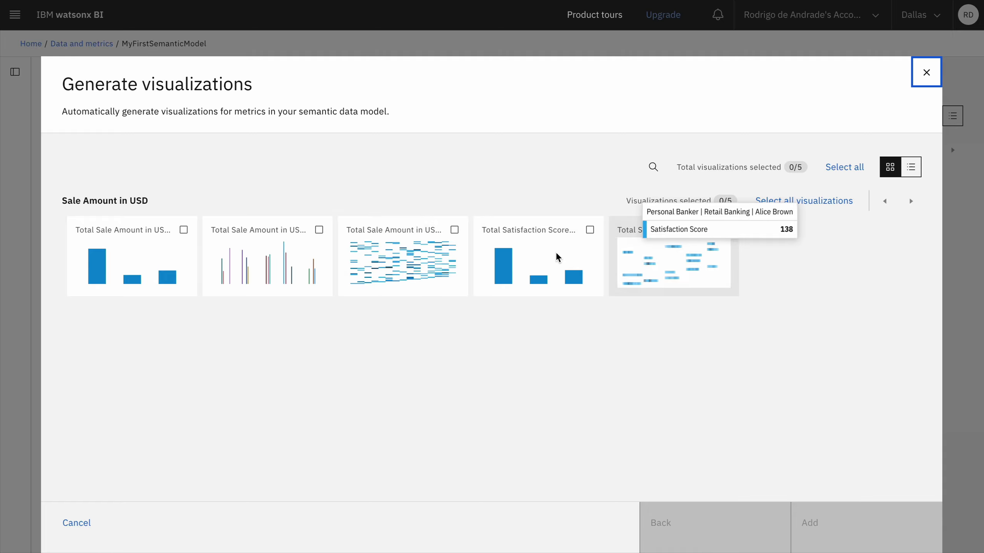
pyautogui.click(184, 230)
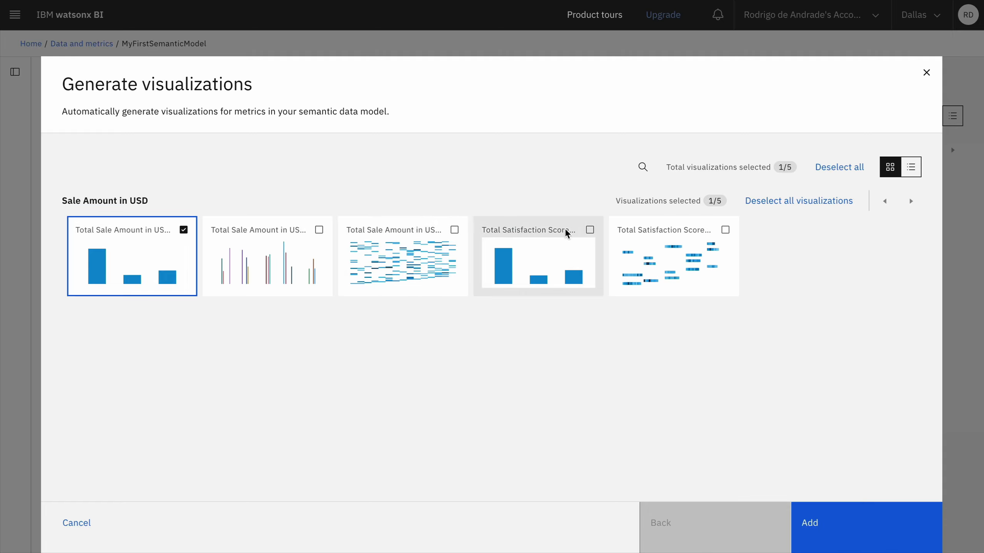
pyautogui.click(319, 230)
pyautogui.click(590, 230)
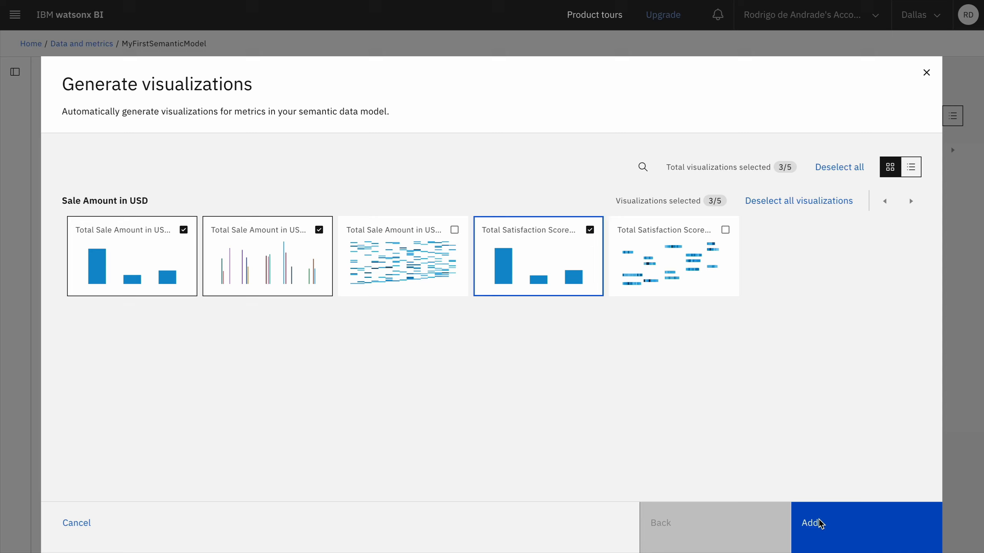
pyautogui.click(818, 518)
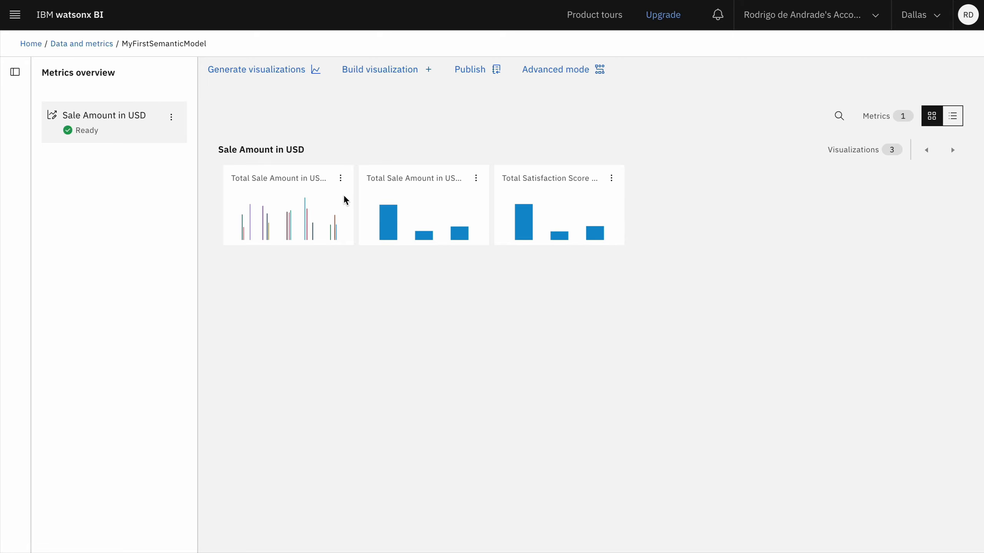
# - Edit the Total Sale Amount in USD by Department colored by Job Title visualization and remove Job Title from its color fields
pyautogui.click(340, 178)
pyautogui.click(318, 203)
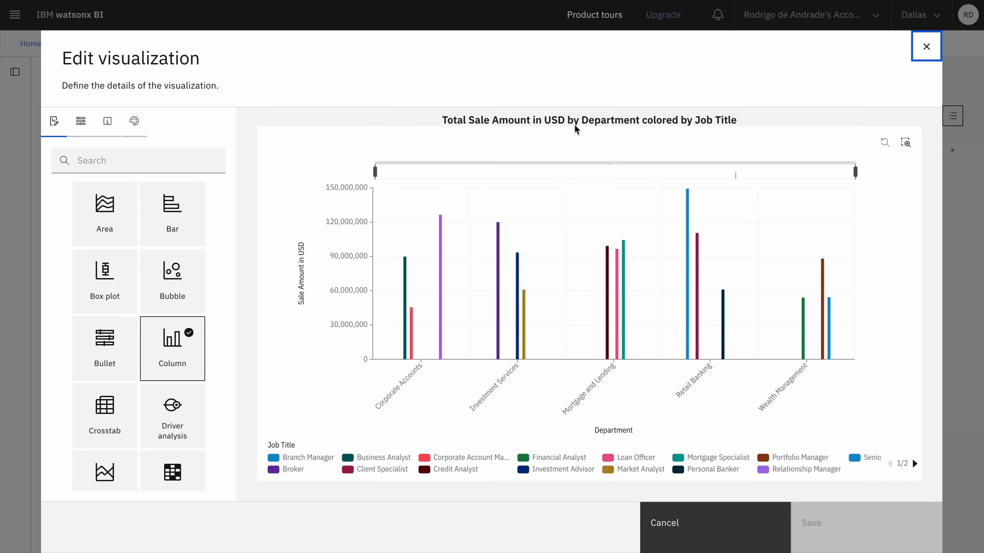
pyautogui.click(80, 122)
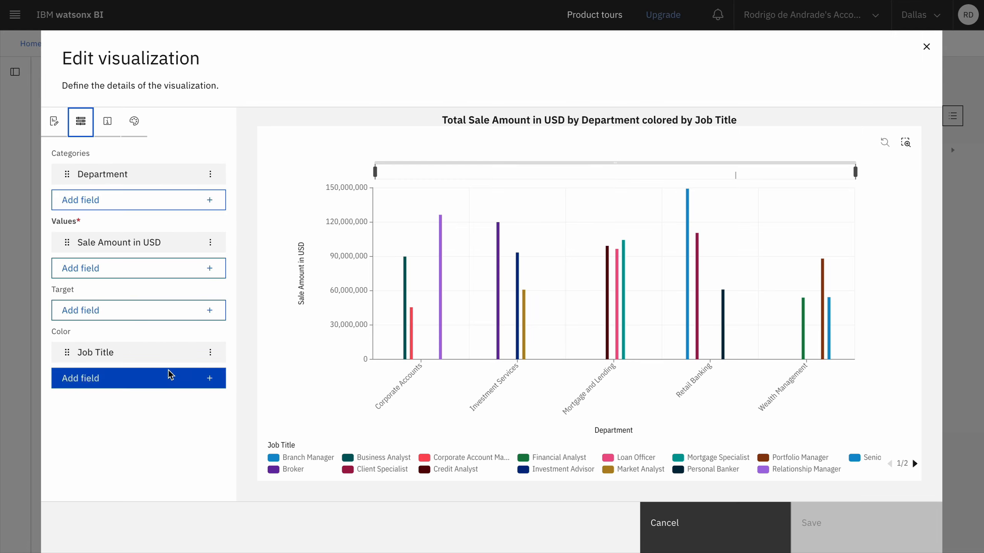
pyautogui.click(210, 353)
pyautogui.click(234, 428)
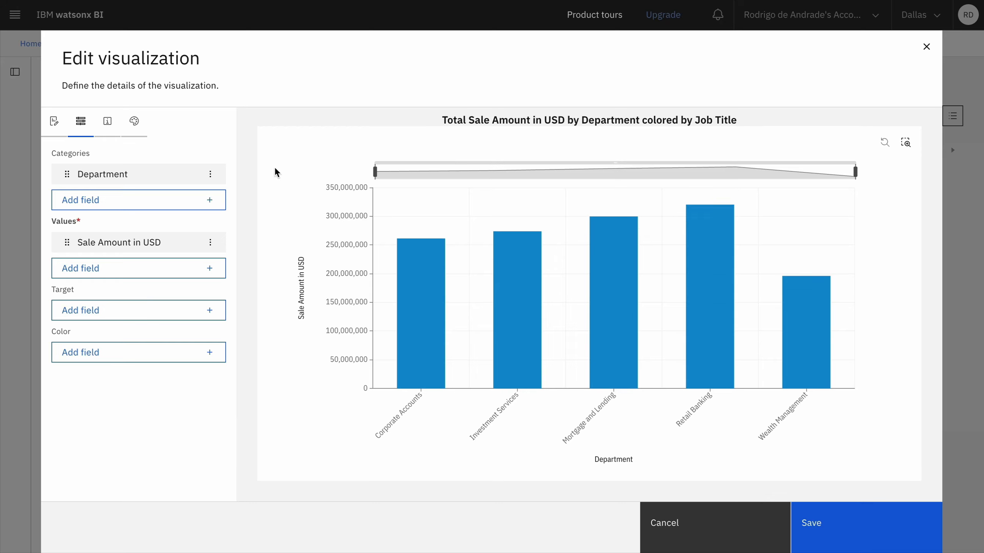
# - Shorten both the visualization name and the chart title to "Total Sale Amount in USD by Department"
pyautogui.click(54, 121)
pyautogui.click(107, 122)
pyautogui.moveTo(191, 178); pyautogui.dragTo(233, 188)
pyautogui.moveTo(134, 177); pyautogui.dragTo(227, 178)
pyautogui.press('BackSpace')
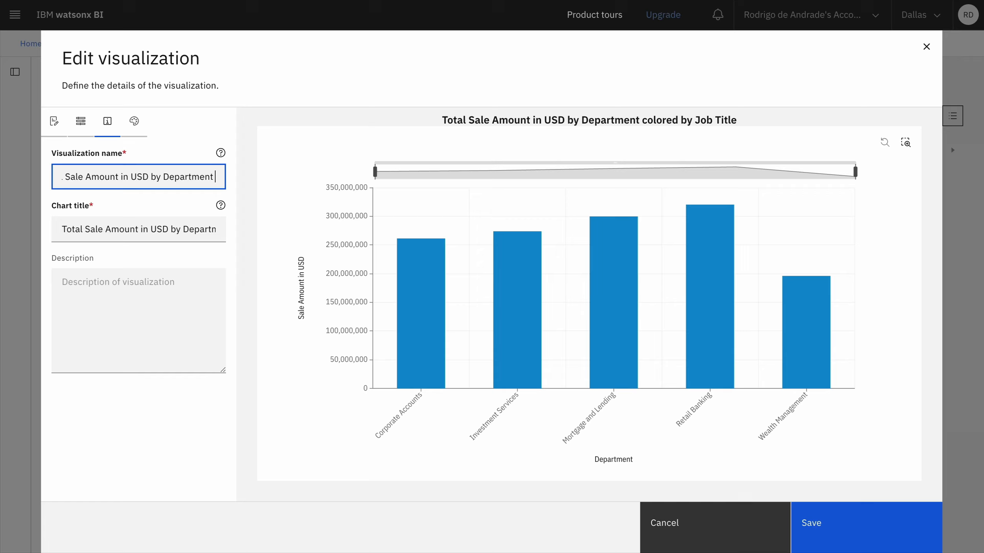
pyautogui.click(184, 230)
pyautogui.press('End')
pyautogui.press('BackSpace')
pyautogui.press('BackSpace')
pyautogui.press('BackSpace')
pyautogui.press('BackSpace')
pyautogui.press('BackSpace')
pyautogui.press('BackSpace')
pyautogui.press('BackSpace')
pyautogui.press('BackSpace')
pyautogui.press('BackSpace')
pyautogui.press('BackSpace')
pyautogui.press('BackSpace')
pyautogui.press('BackSpace')
pyautogui.press('BackSpace')
pyautogui.press('BackSpace')
pyautogui.press('BackSpace')
pyautogui.press('BackSpace')
pyautogui.press('BackSpace')
pyautogui.press('BackSpace')
pyautogui.press('BackSpace')
pyautogui.press('BackSpace')
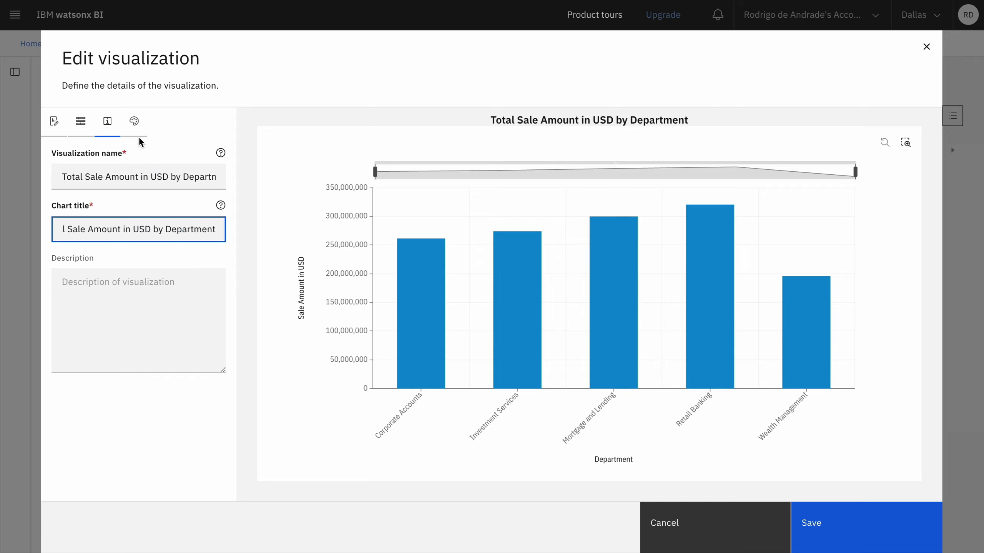
# - Look over the visualization's palette, chart and axis formatting categories, and return to the chart type selection
pyautogui.click(134, 121)
pyautogui.click(144, 220)
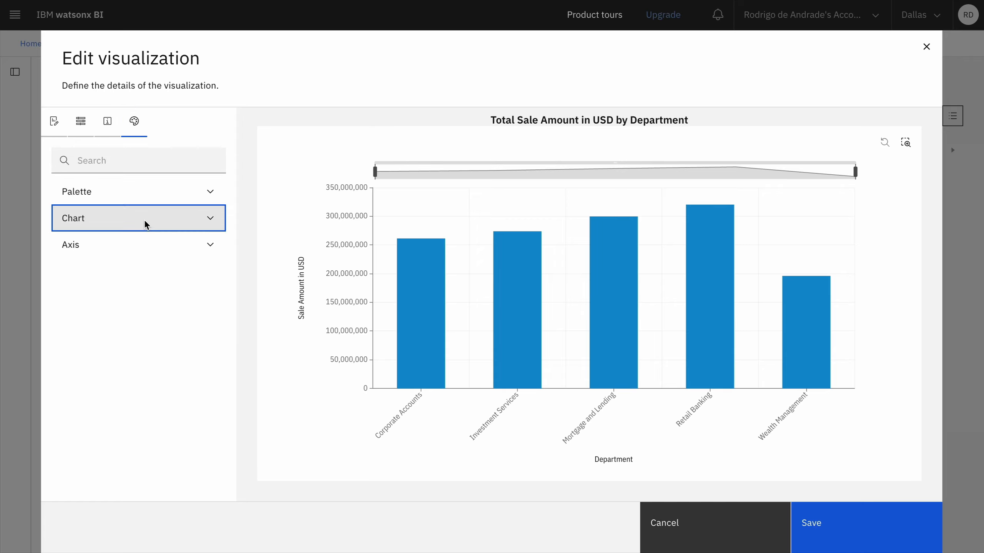
pyautogui.click(147, 216)
pyautogui.click(54, 122)
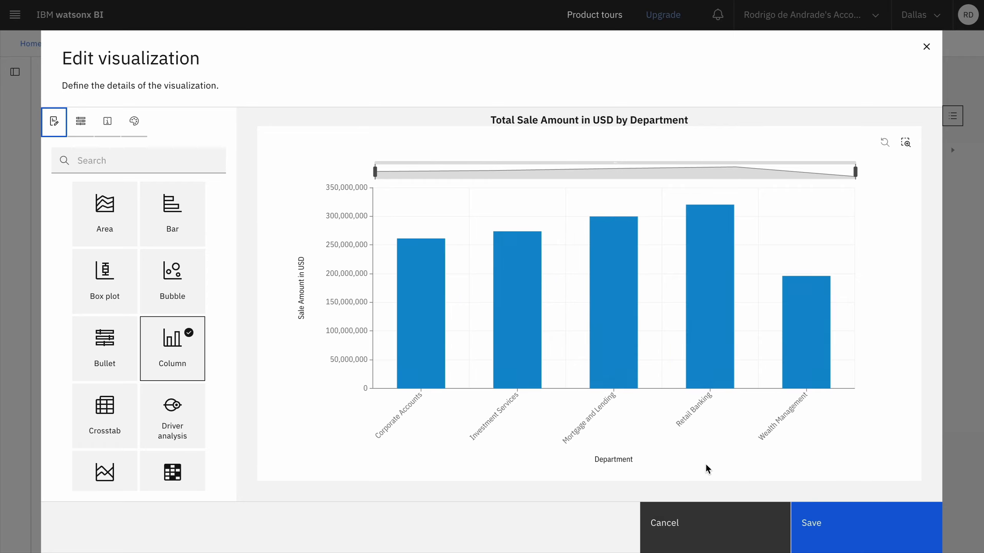
# - Save the visualization edits and publish the Sale Amount in USD metric with its Department chart, trying the Private access option
pyautogui.click(815, 531)
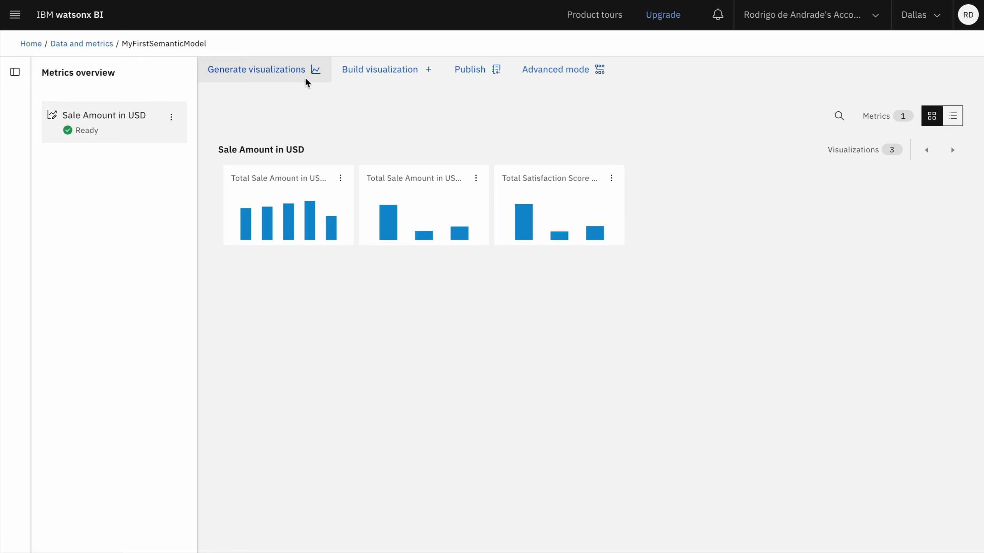
pyautogui.click(476, 75)
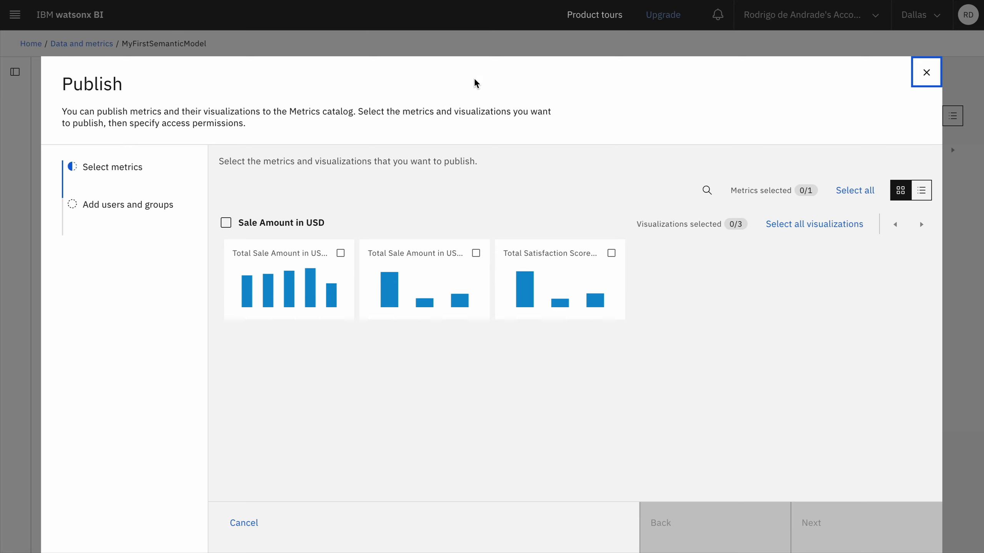
pyautogui.click(227, 224)
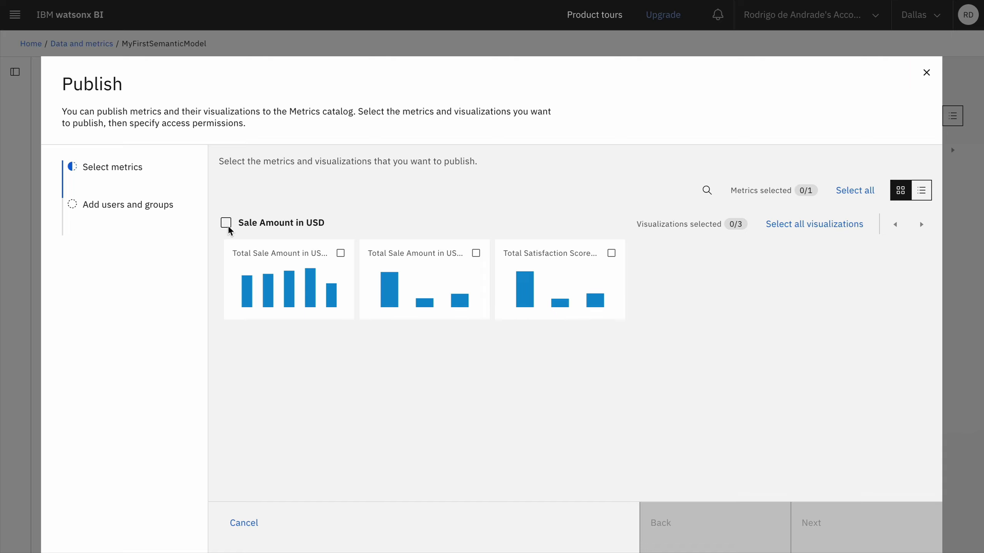
pyautogui.click(341, 254)
pyautogui.click(837, 526)
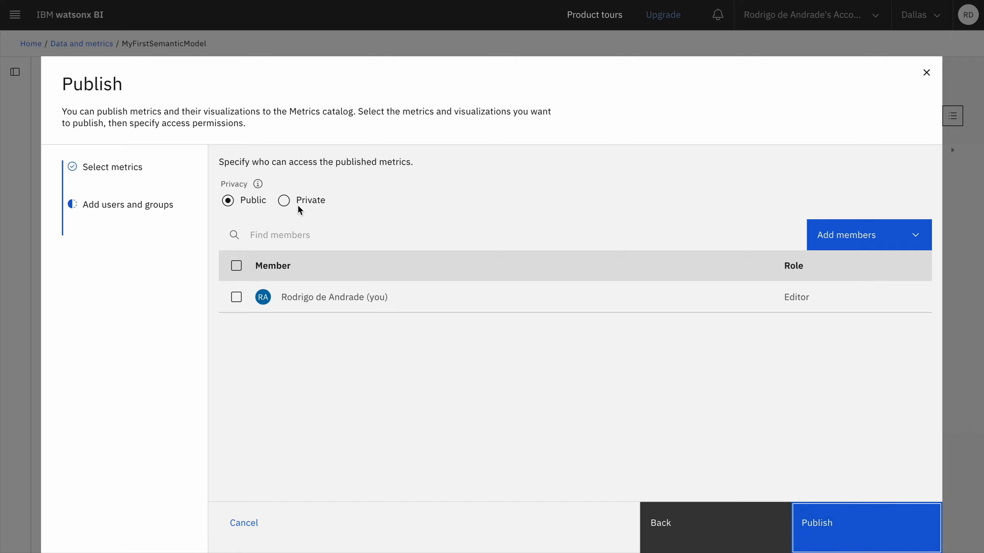
pyautogui.click(285, 201)
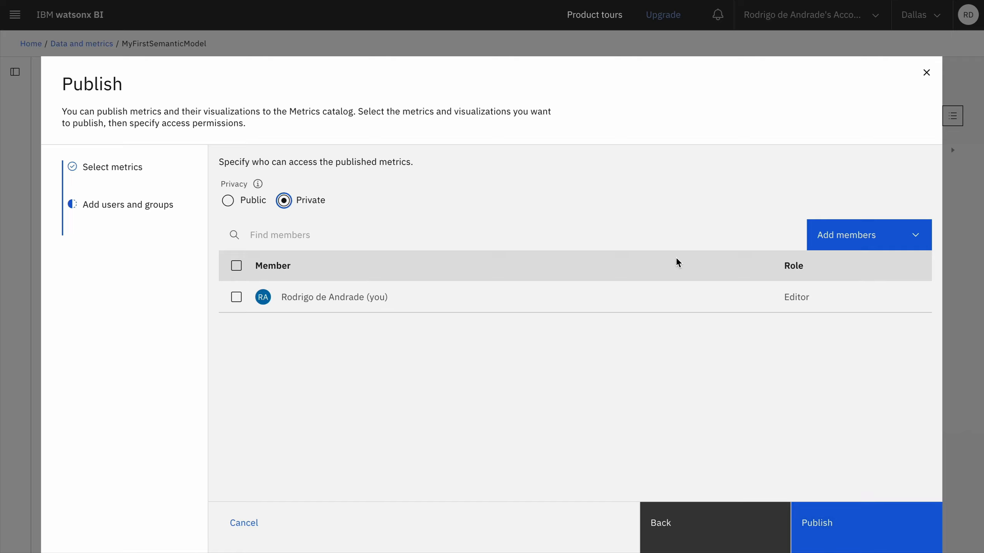
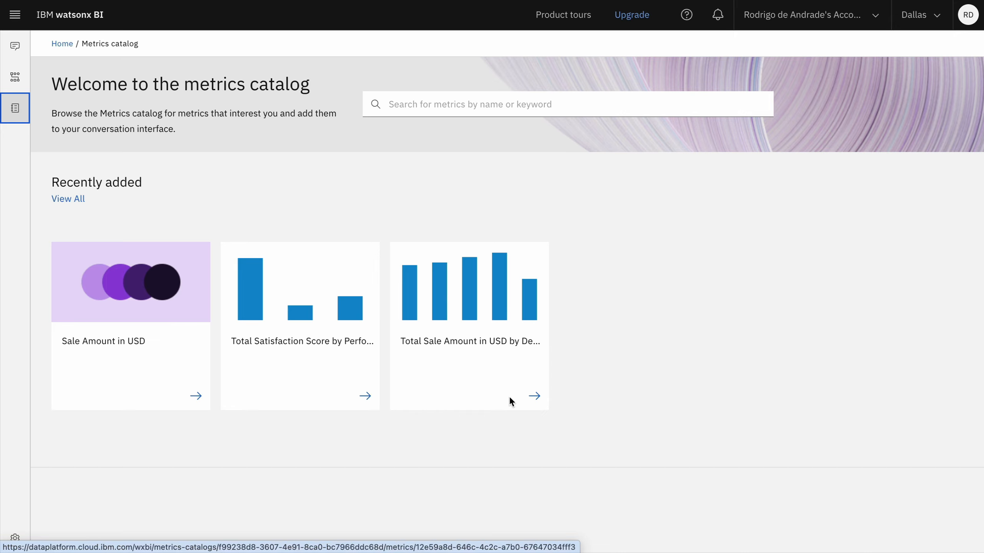
# - Review the published Total Sale Amount in USD by Department entry's member assignment, data and access settings, and return to the metrics catalog
pyautogui.click(535, 399)
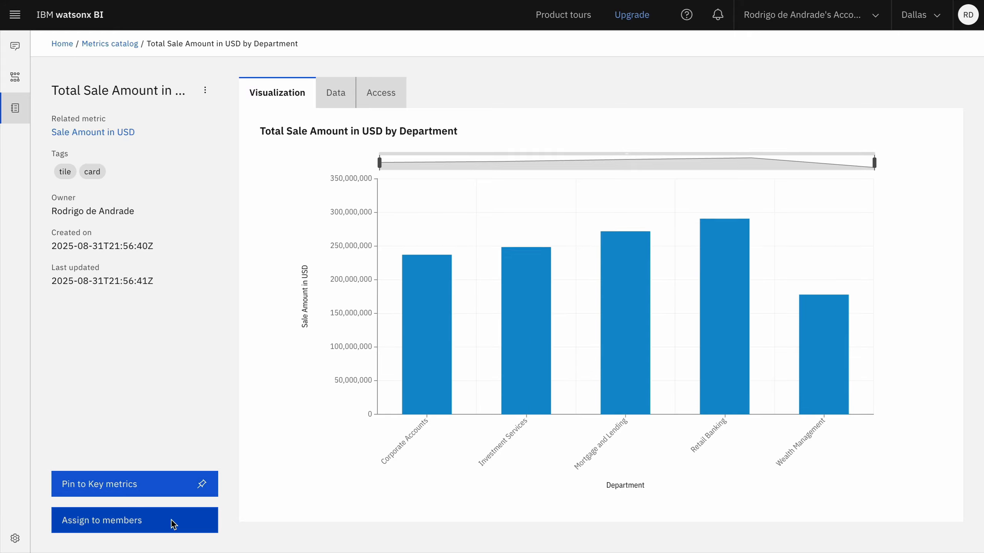
pyautogui.click(174, 524)
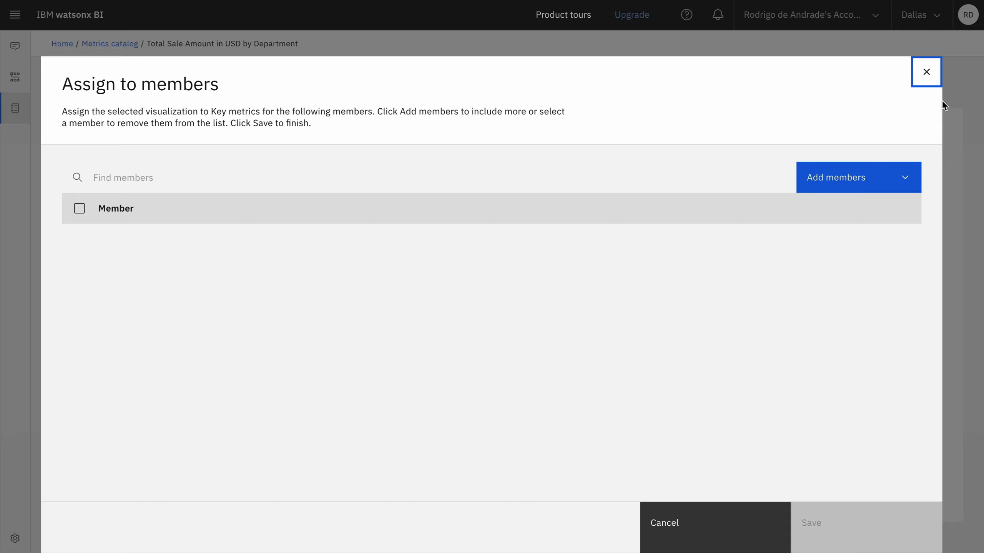
pyautogui.click(932, 76)
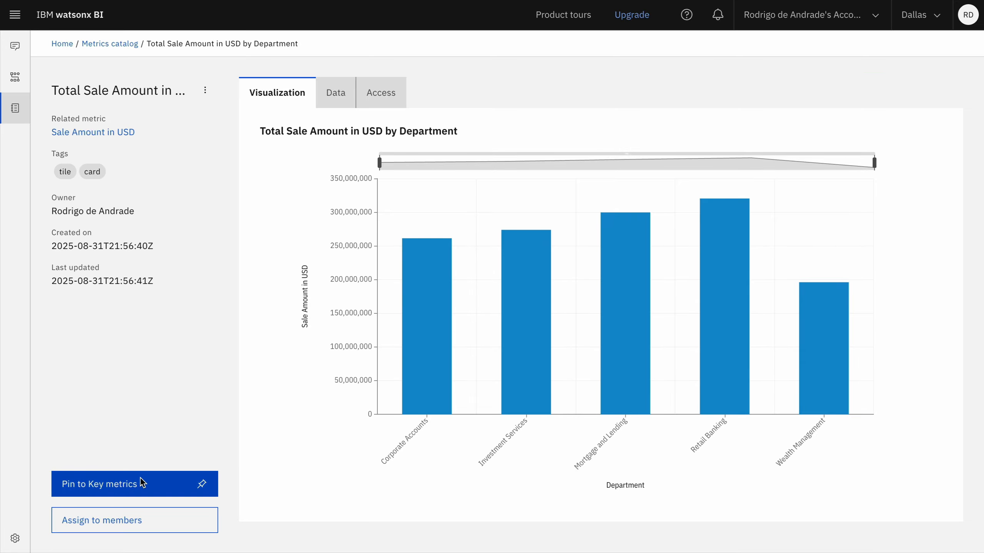
pyautogui.click(338, 96)
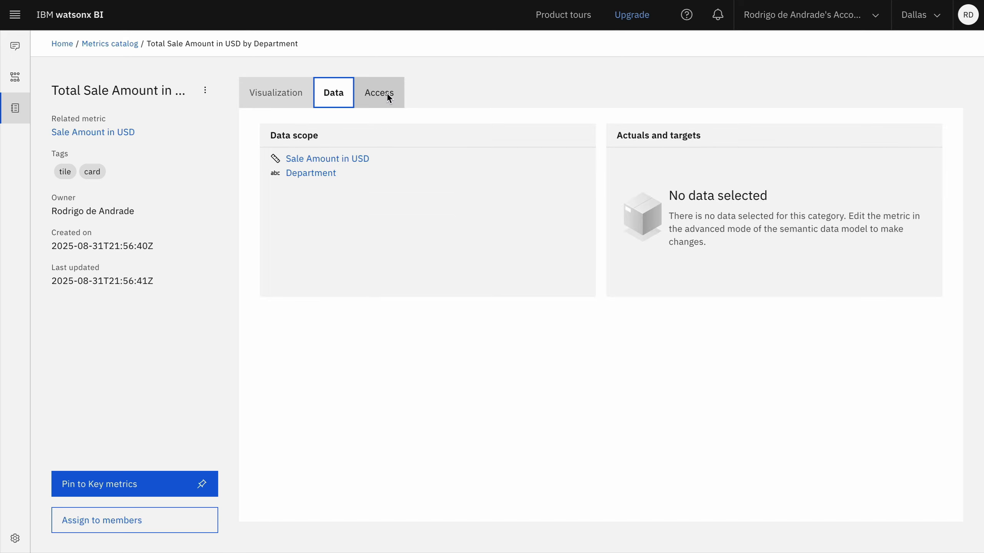
pyautogui.click(387, 95)
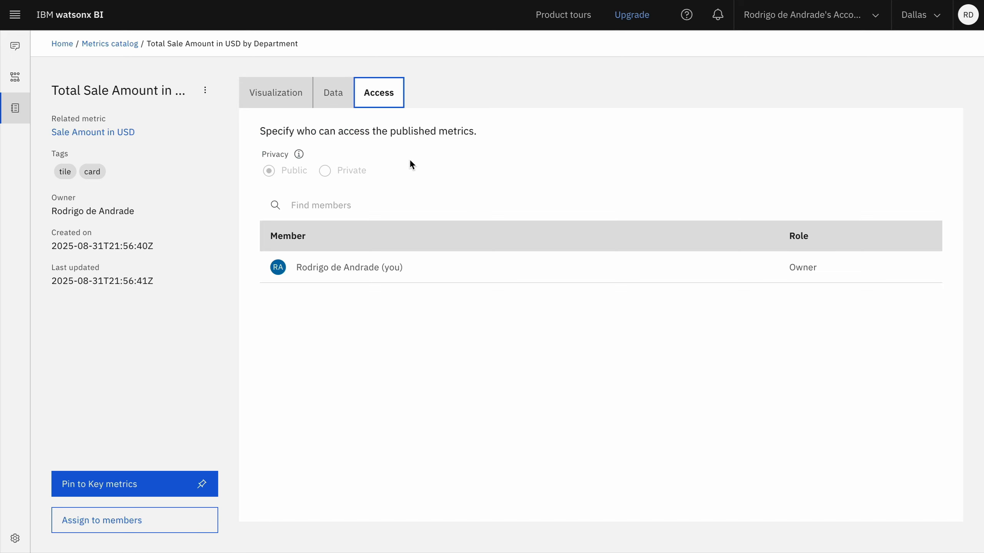
pyautogui.click(105, 47)
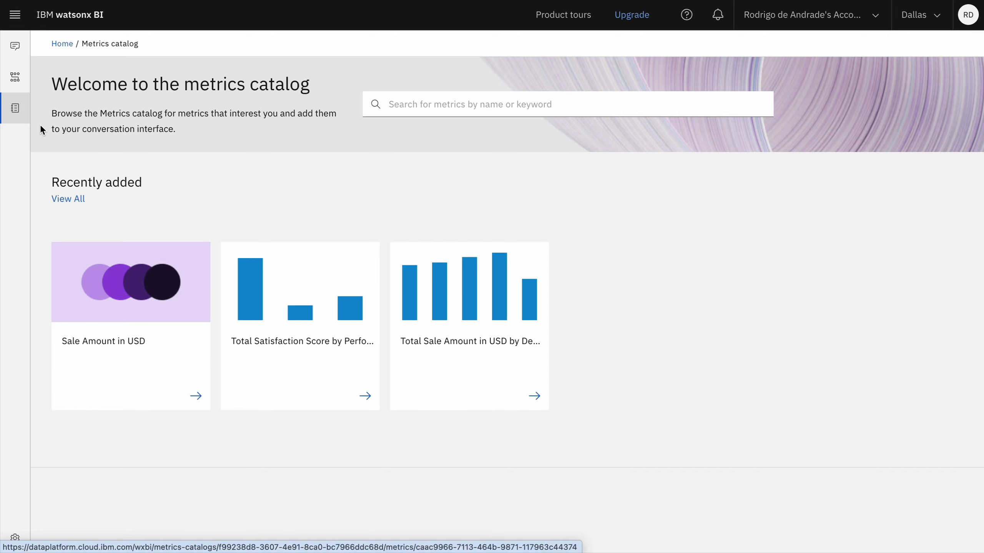
# - Open Conversations and ask "how are our insurance products sales performance?" across all data
pyautogui.moveTo(16, 62)
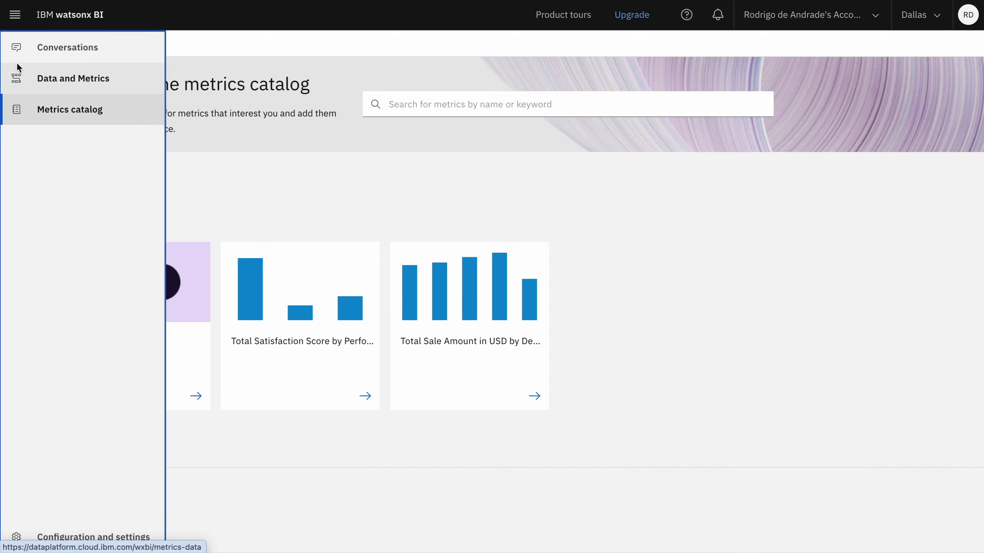
pyautogui.click(56, 49)
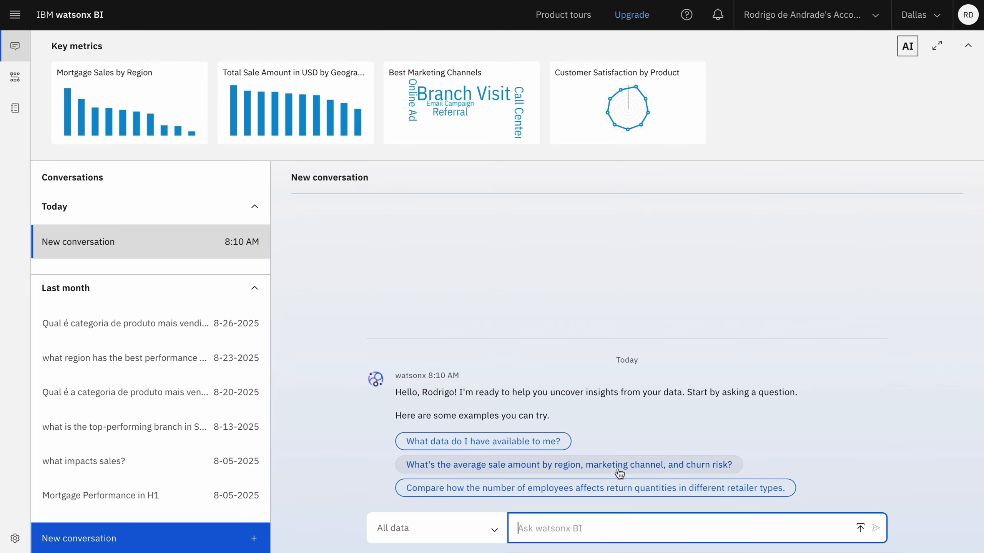
pyautogui.write('how ')
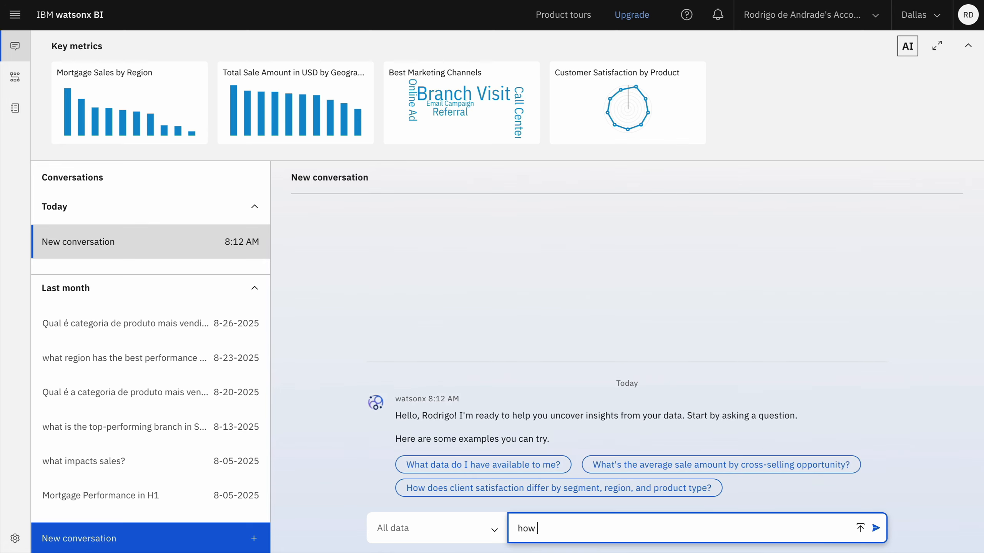
pyautogui.write('are our insurance products sale')
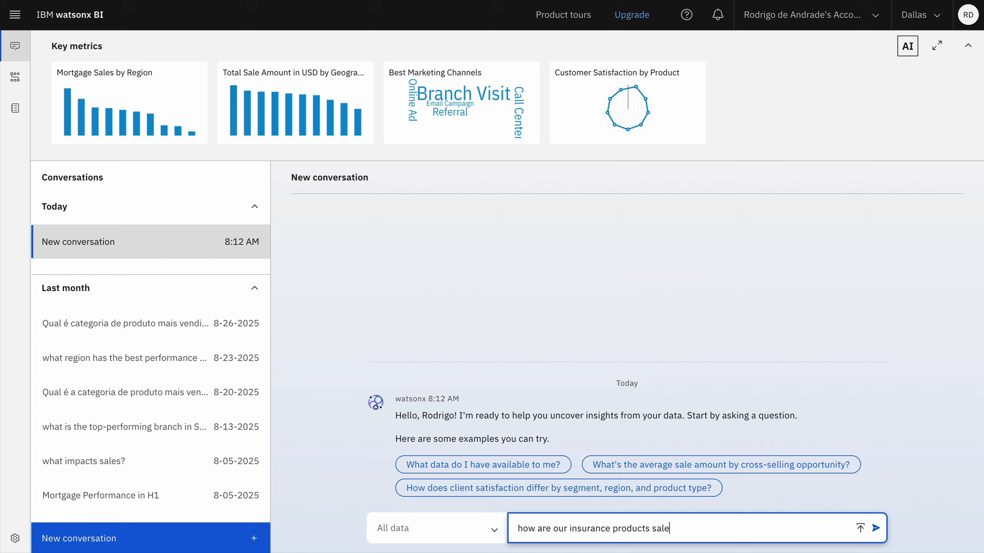
pyautogui.write('s performance?')
pyautogui.press('Return')
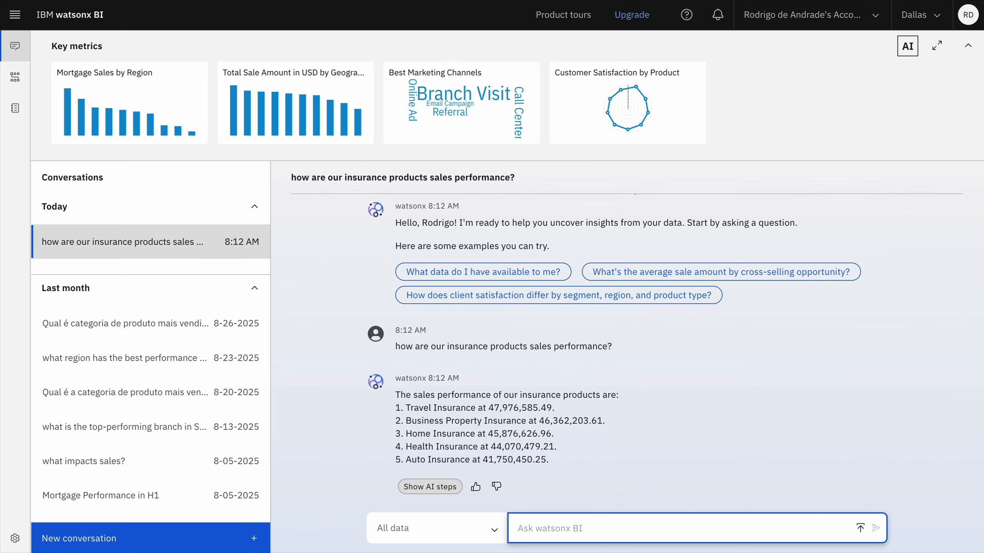
# - Examine the AI steps behind the insurance sales answer, covering the interpreted question, found data and generated query, and close them
pyautogui.click(439, 487)
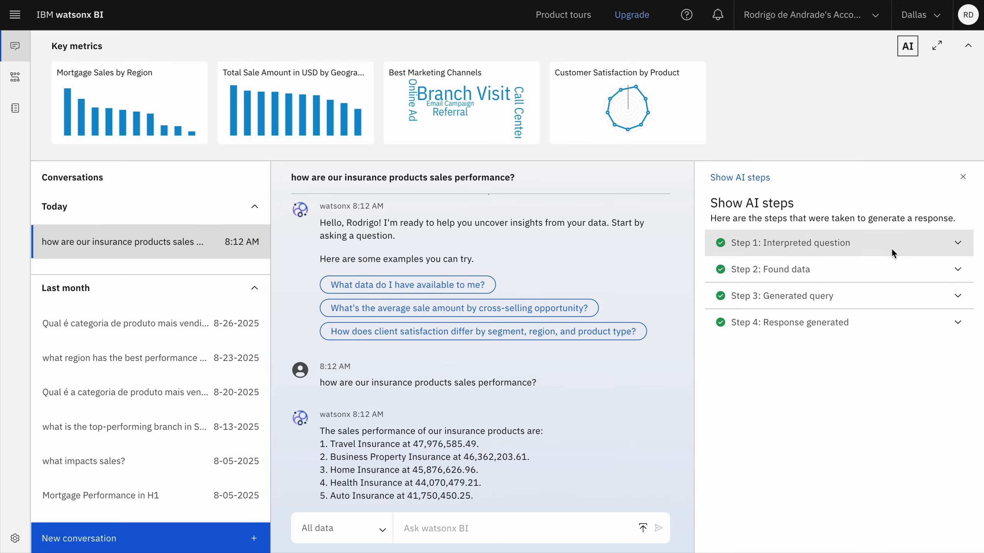
pyautogui.click(912, 247)
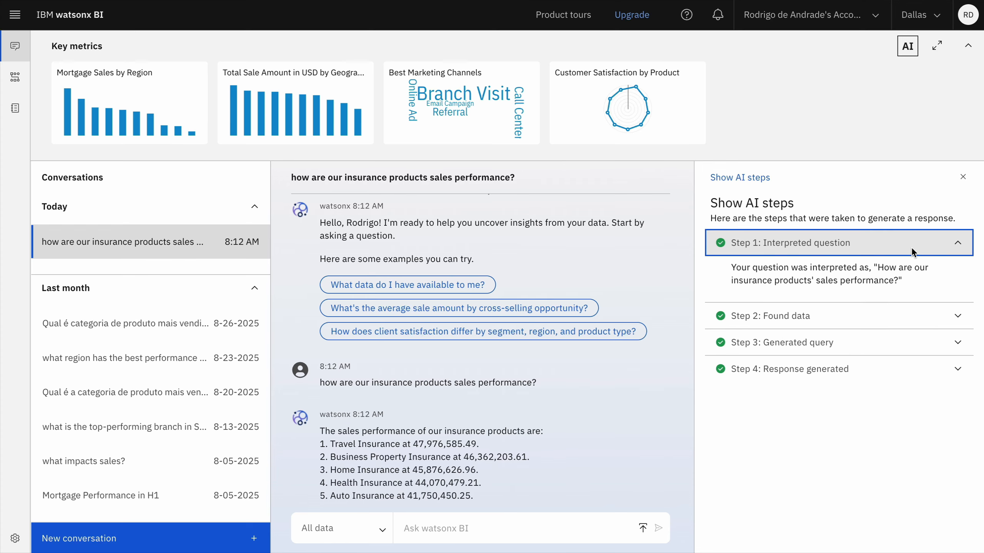
pyautogui.click(912, 250)
pyautogui.click(914, 270)
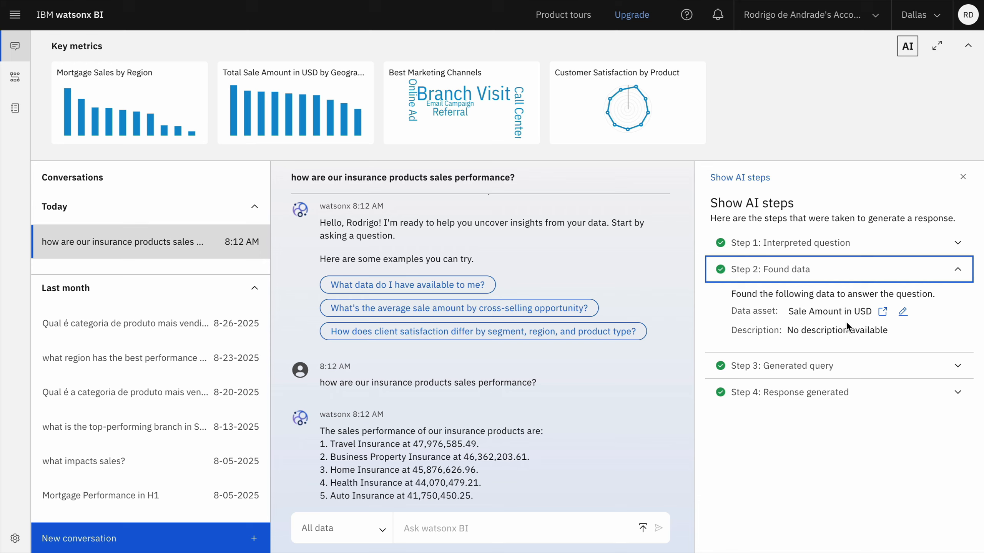
pyautogui.click(957, 272)
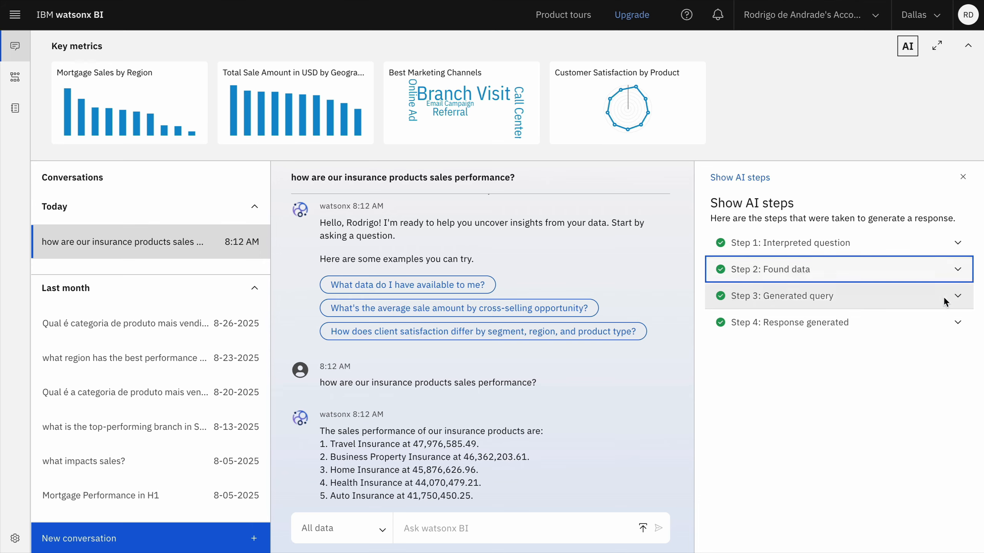
pyautogui.click(944, 299)
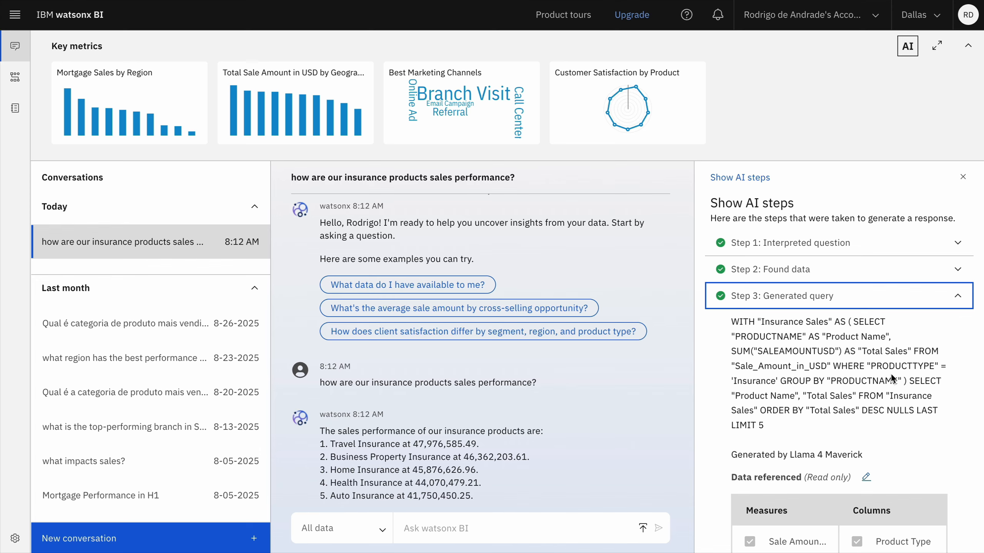
pyautogui.scroll(-2, 890, 378)
pyautogui.scroll(1, 910, 349)
pyautogui.click(959, 276)
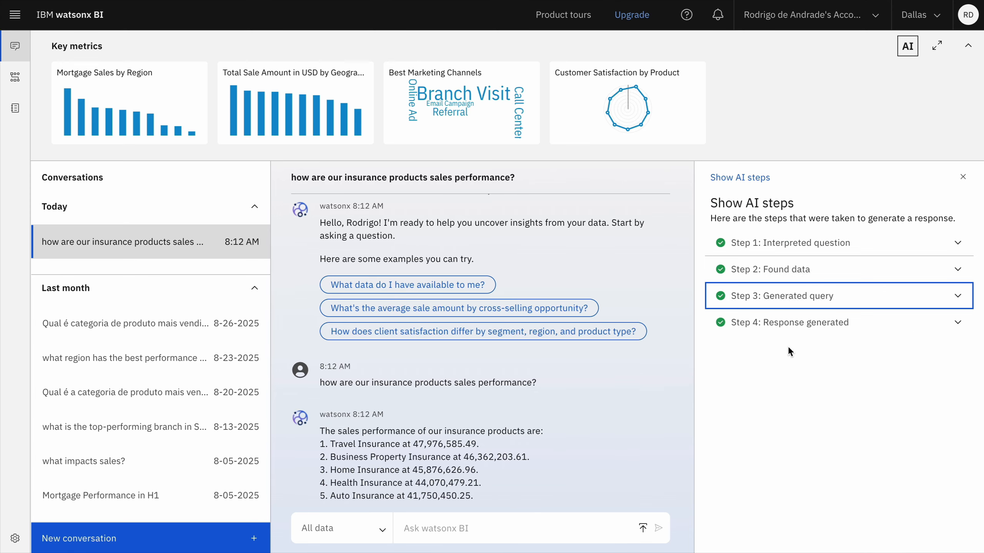
pyautogui.click(962, 178)
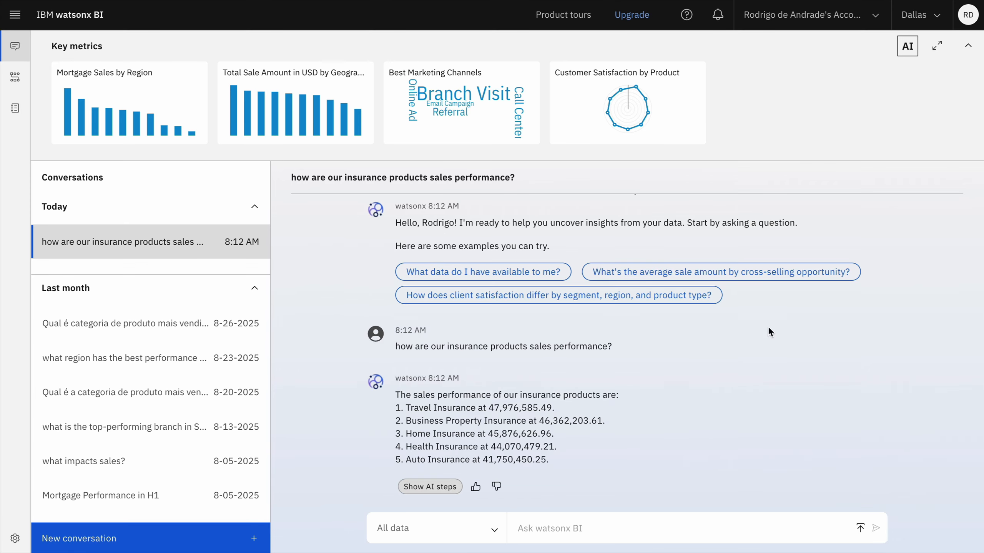
# - Ask "how many deals are classified as high risk?" with the conversation scope limited to HelloWorld
pyautogui.click(554, 532)
pyautogui.write('how many dea')
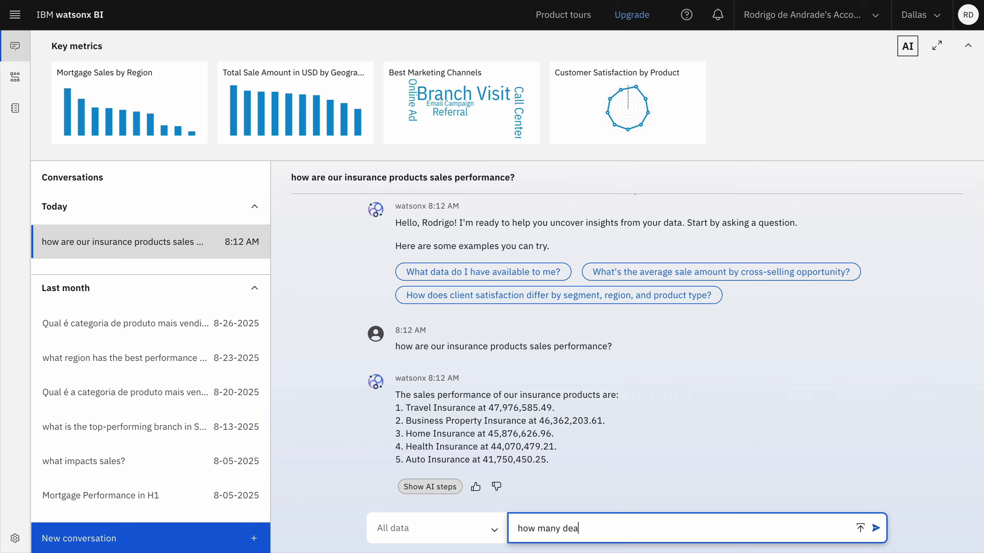
pyautogui.write('ls are classified as high ')
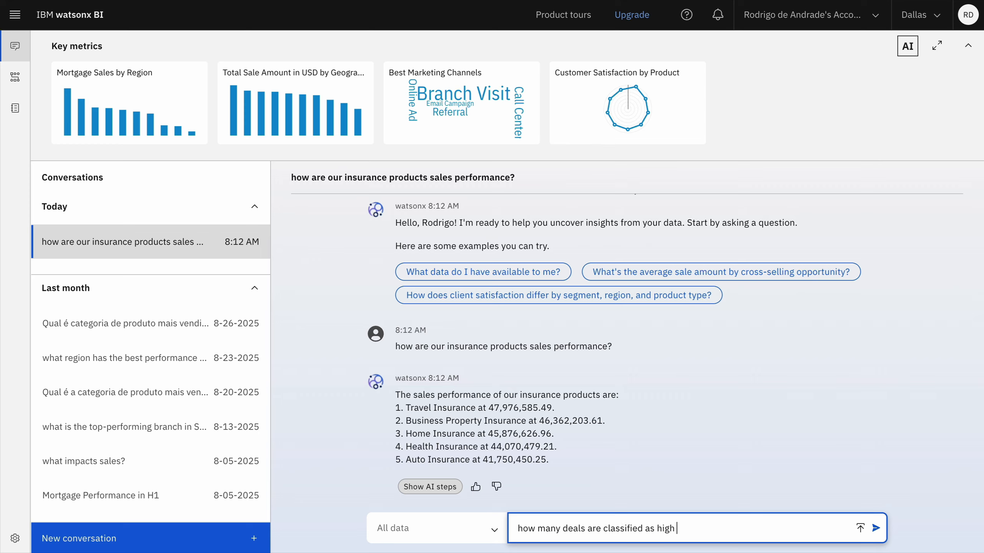
pyautogui.write('risk?')
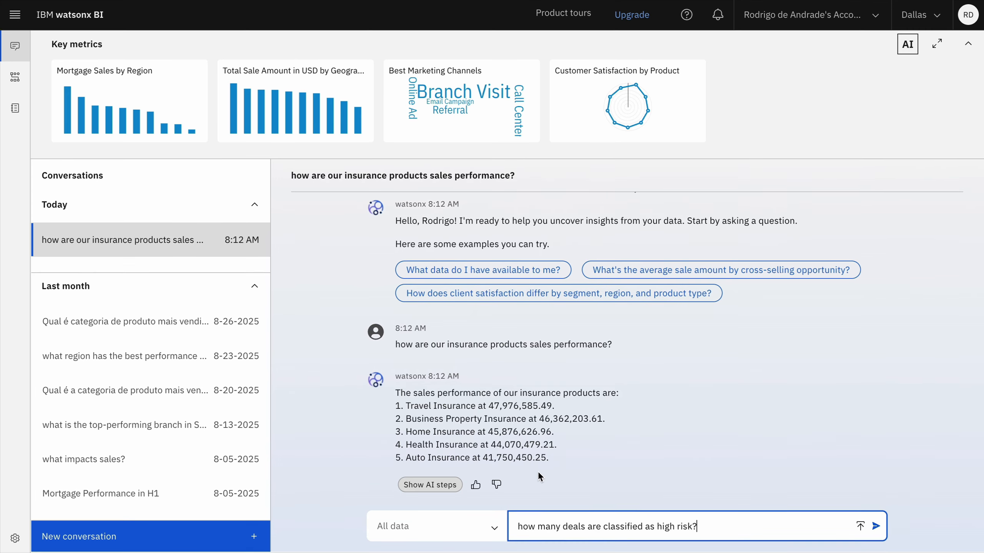
pyautogui.click(494, 527)
pyautogui.scroll(-3, 455, 503)
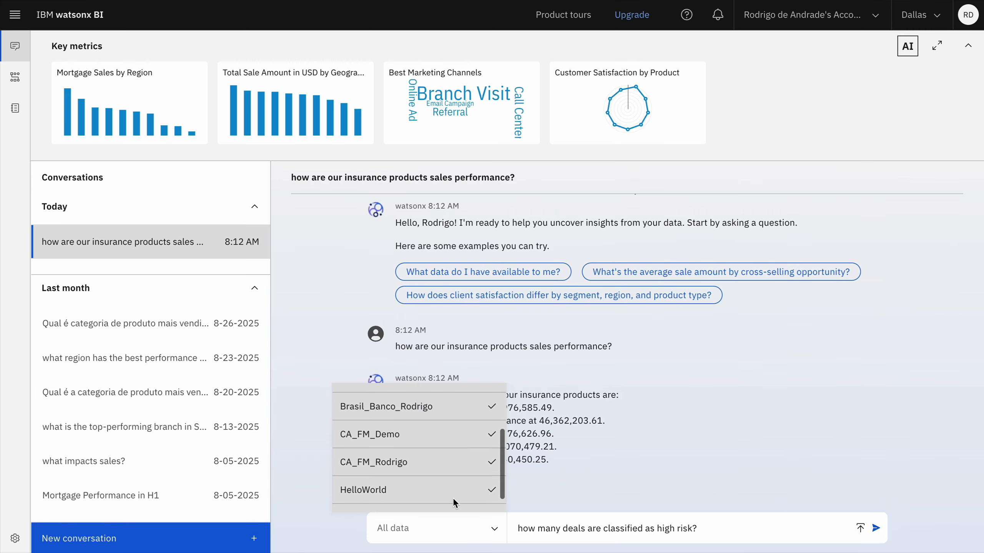
pyautogui.click(428, 491)
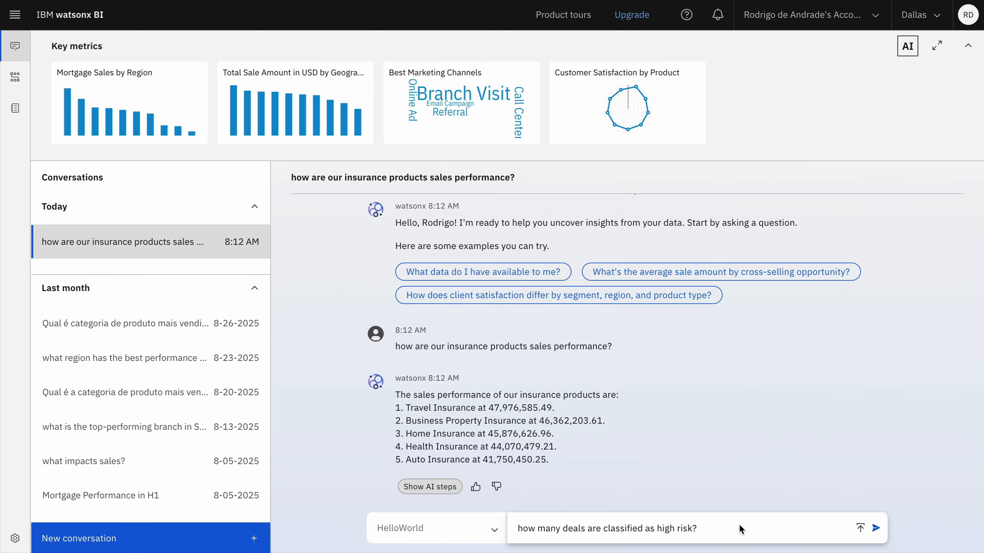
pyautogui.click(877, 528)
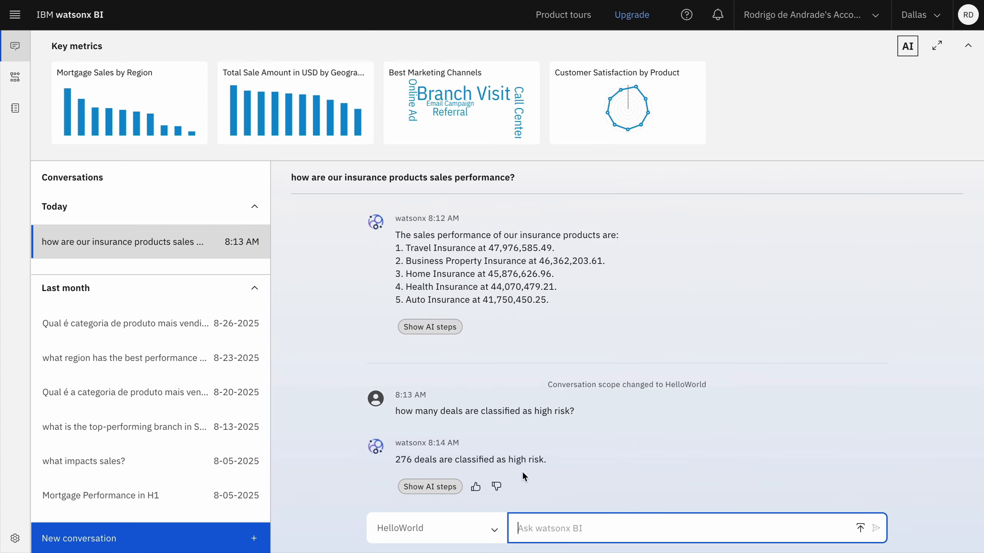
# - Examine the generated query in the AI steps behind the high-risk deals answer
pyautogui.click(429, 486)
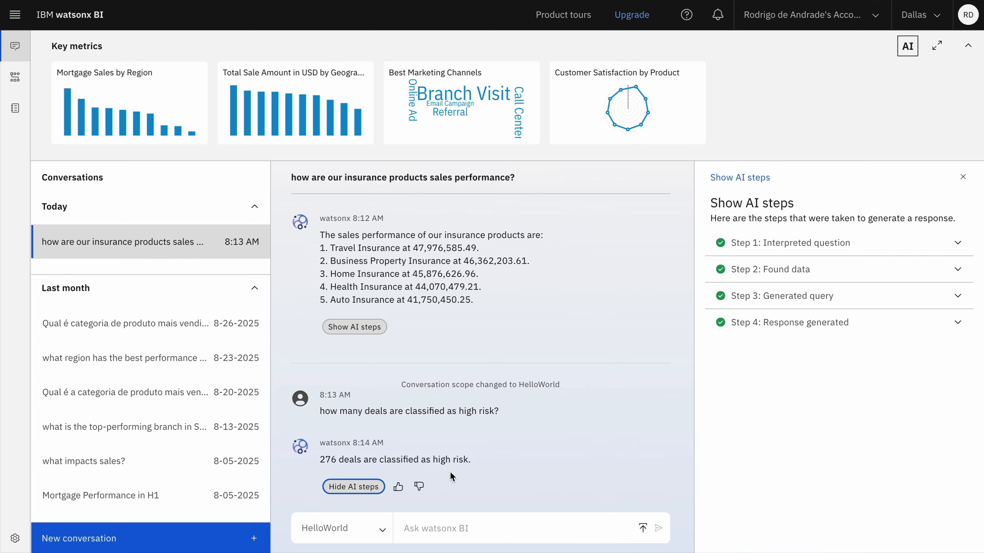
pyautogui.click(803, 296)
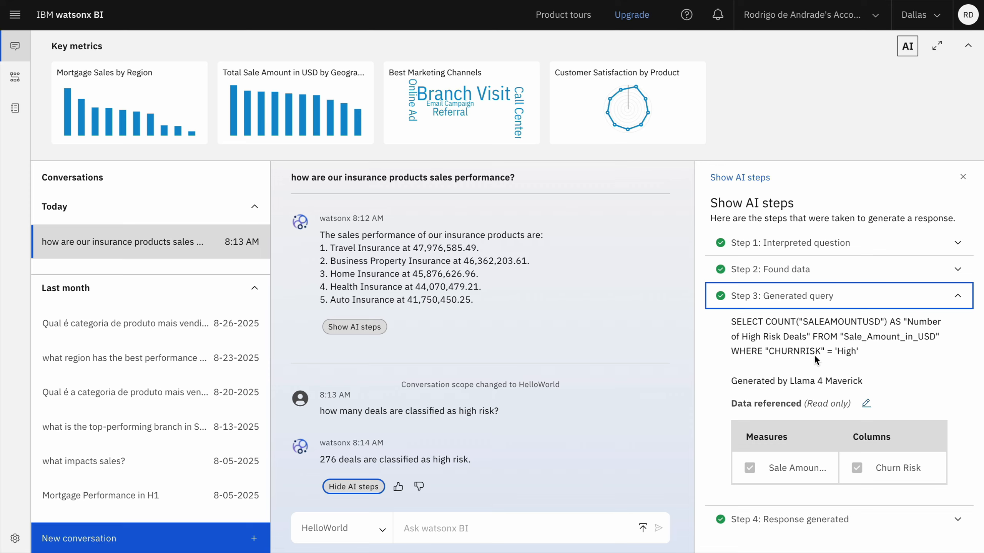
# - Go to Data and Metrics and open the MyFirstSemanticModel semantic data model
pyautogui.moveTo(16, 82)
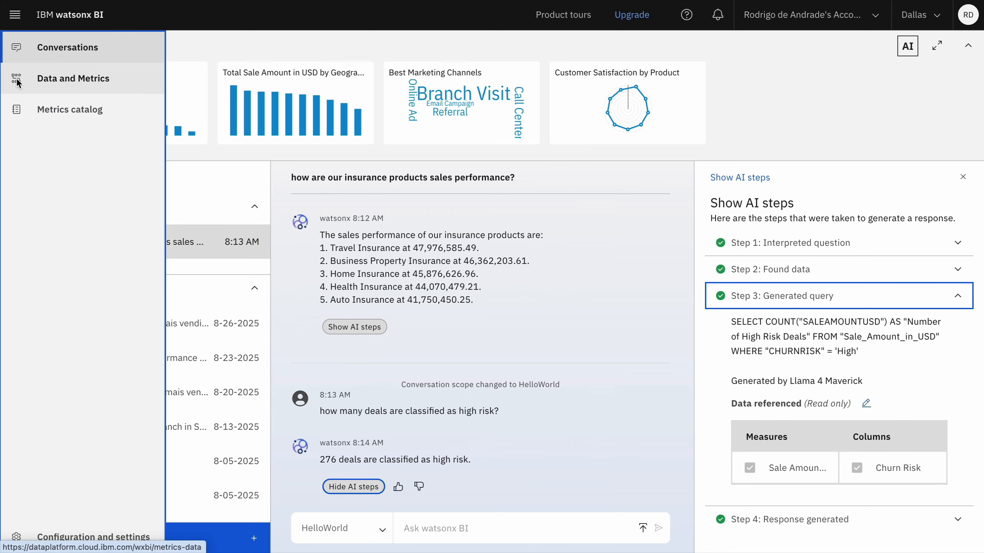
pyautogui.click(50, 81)
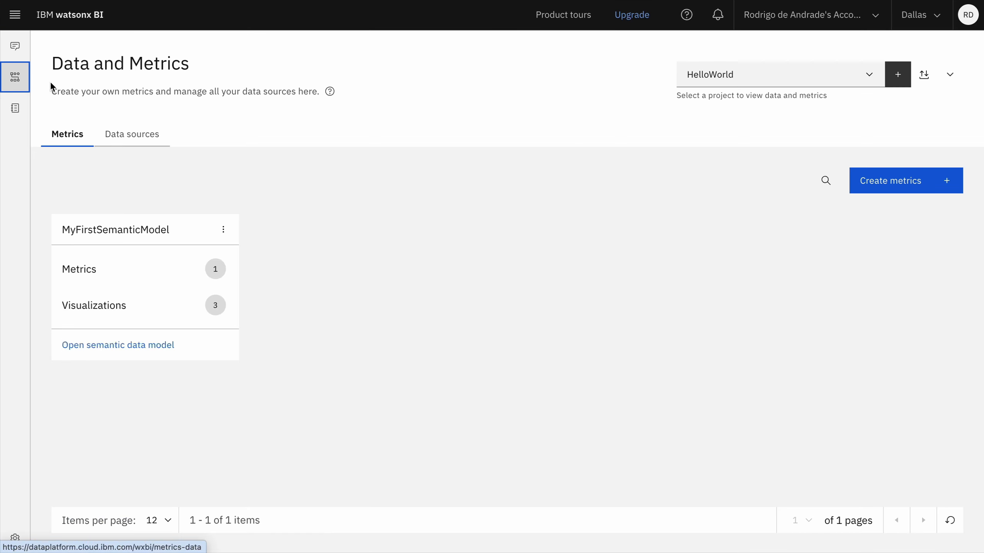
pyautogui.click(129, 345)
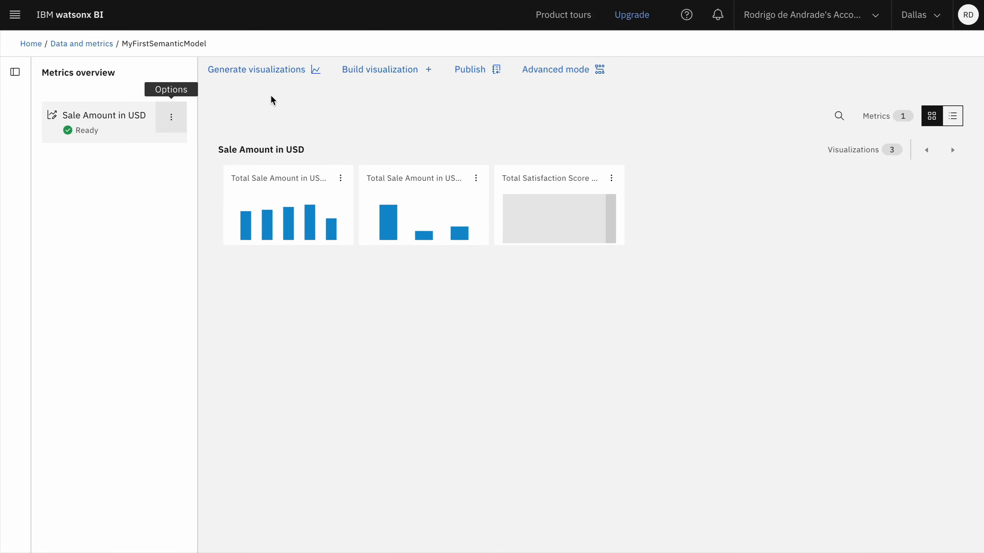
# - Switch to advanced mode and start a calculation named Deal Risk in the Sale Amount in USD metric
pyautogui.click(538, 75)
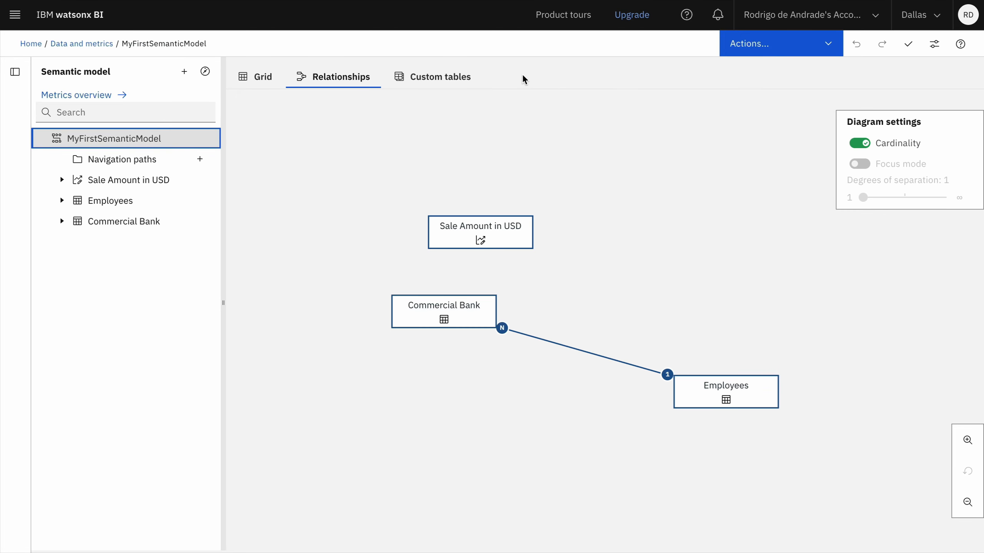
pyautogui.click(62, 181)
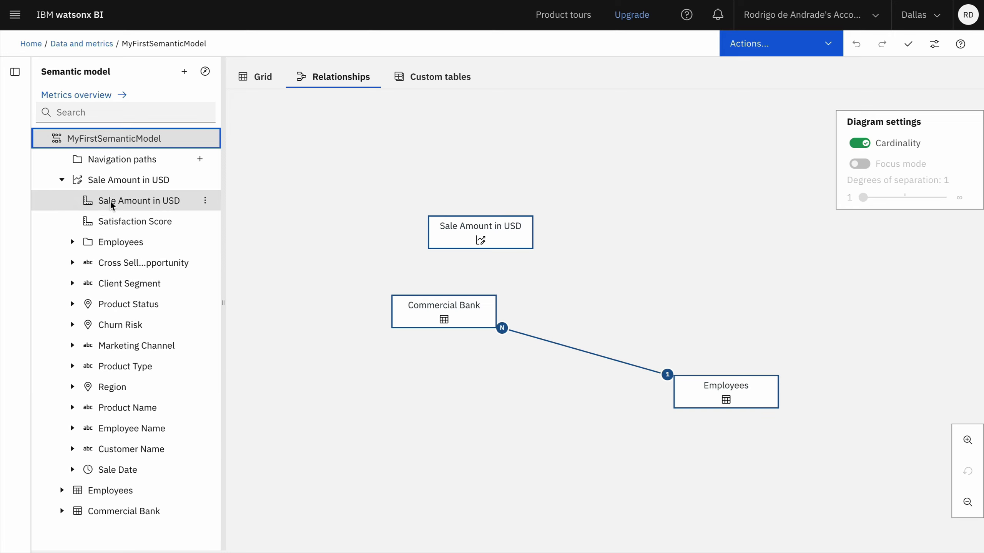
pyautogui.click(205, 183)
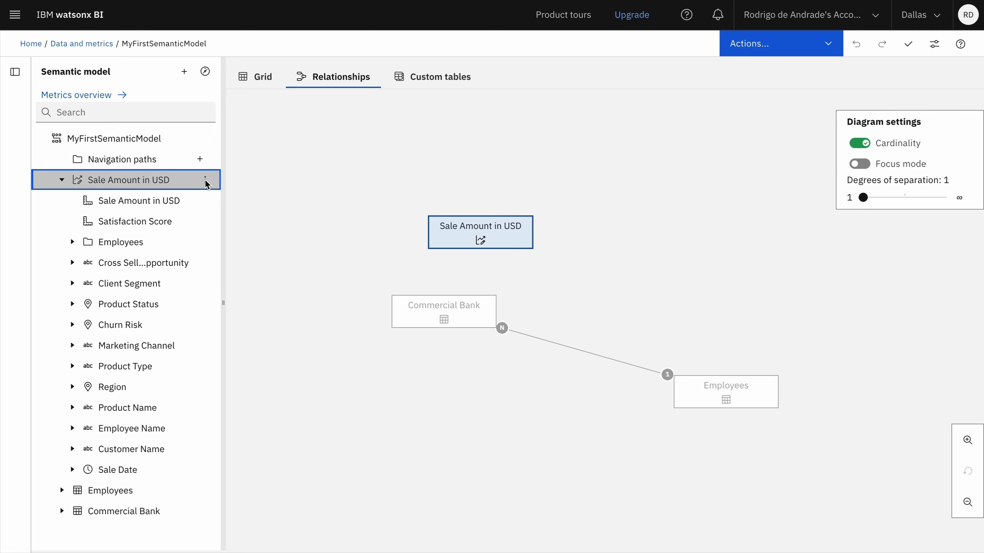
pyautogui.click(205, 183)
pyautogui.click(266, 124)
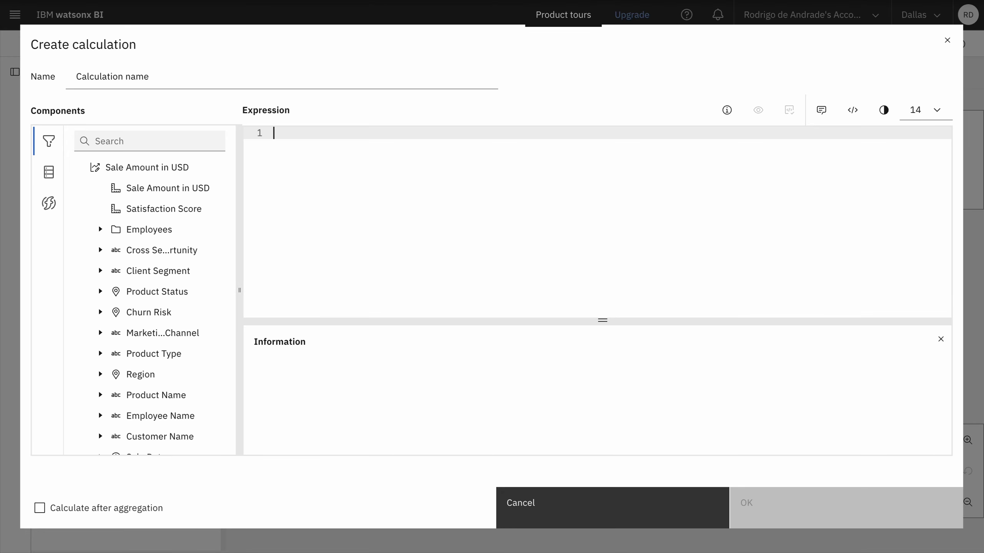
pyautogui.click(143, 77)
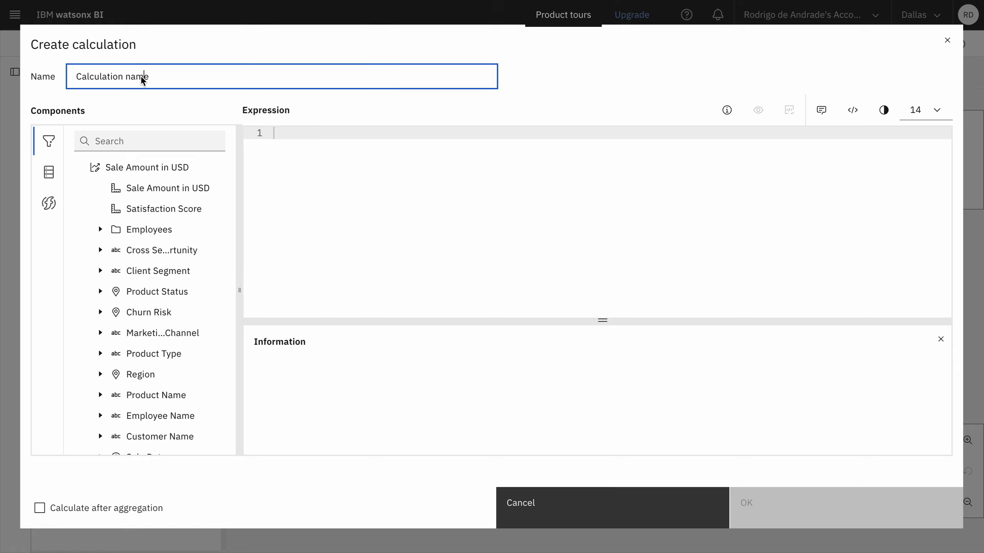
pyautogui.tripleClick(142, 78)
pyautogui.write('Deal Risk')
# - Begin the Deal Risk expression with Case When PRODUCTTYPE IN ('Mortgage', 'Loan')
pyautogui.click(298, 136)
pyautogui.write('Case')
pyautogui.press('Return')
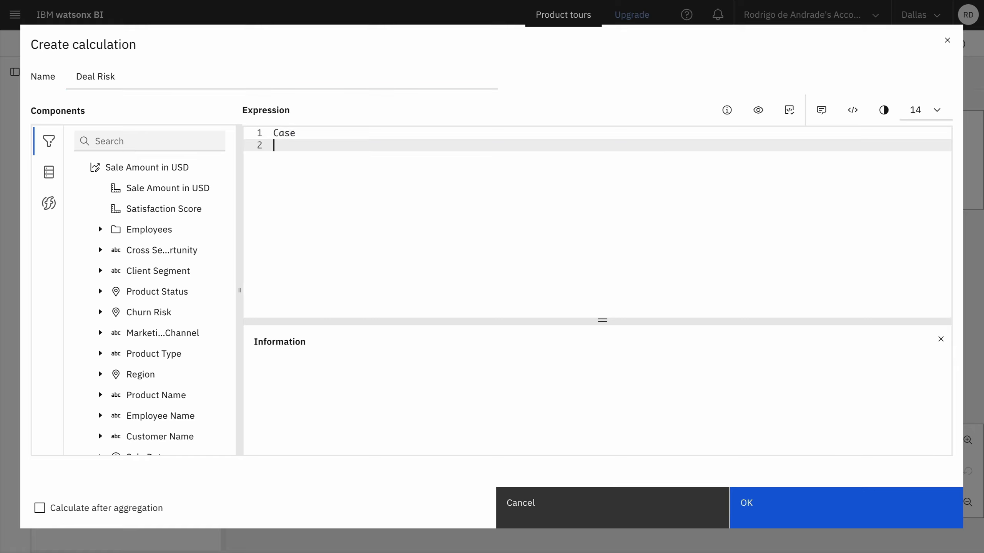
pyautogui.write('When Pro')
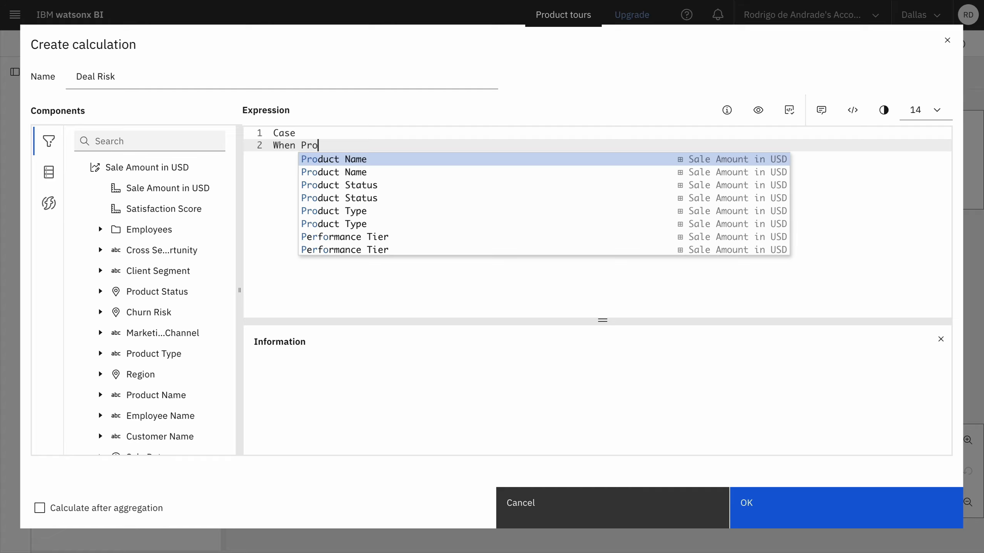
pyautogui.click(347, 212)
pyautogui.write('IN')
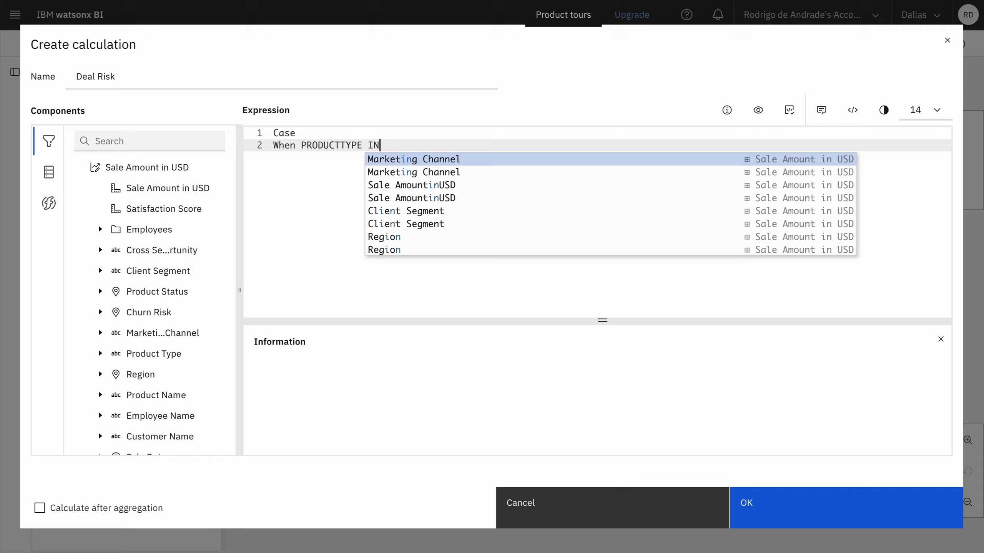
pyautogui.write(" ('Mo")
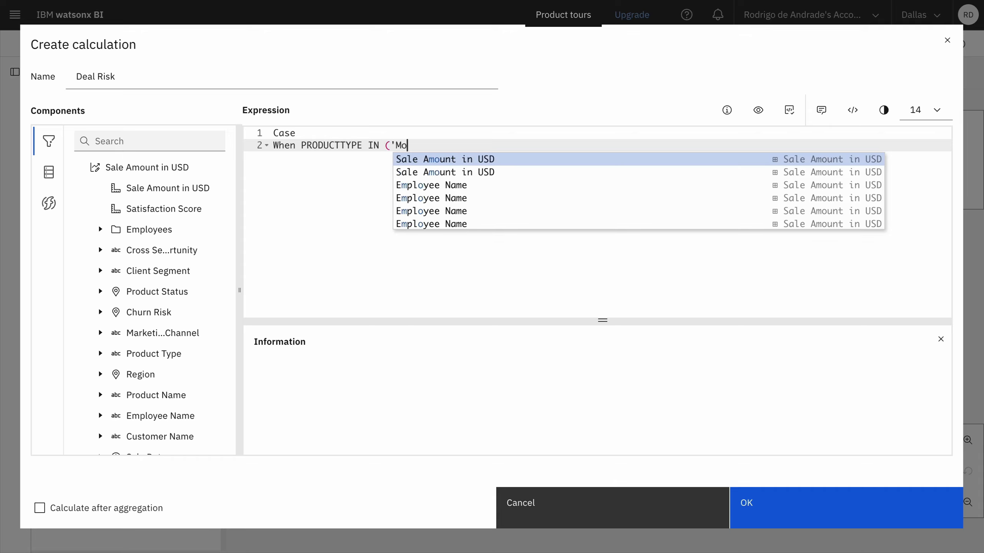
pyautogui.write('rtgage')
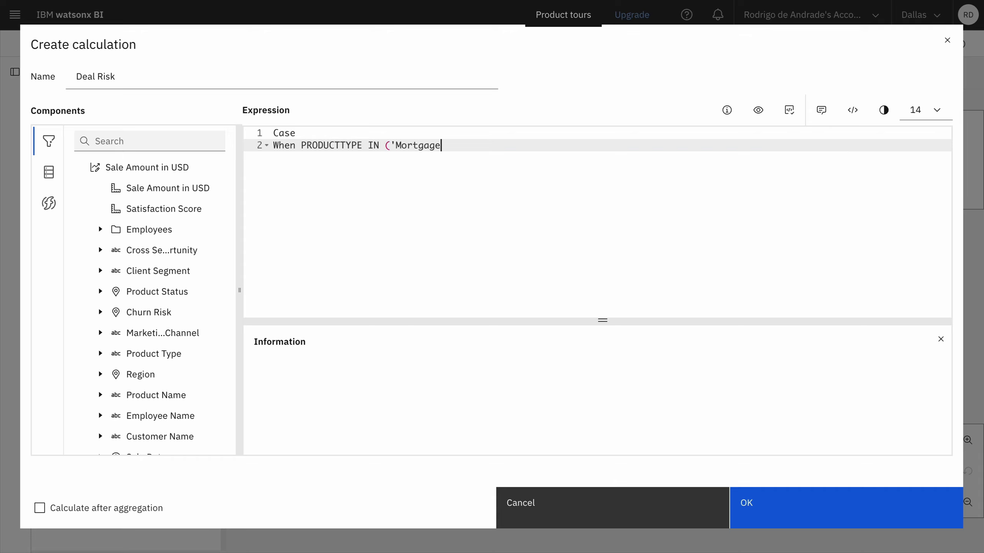
pyautogui.write("', 'L")
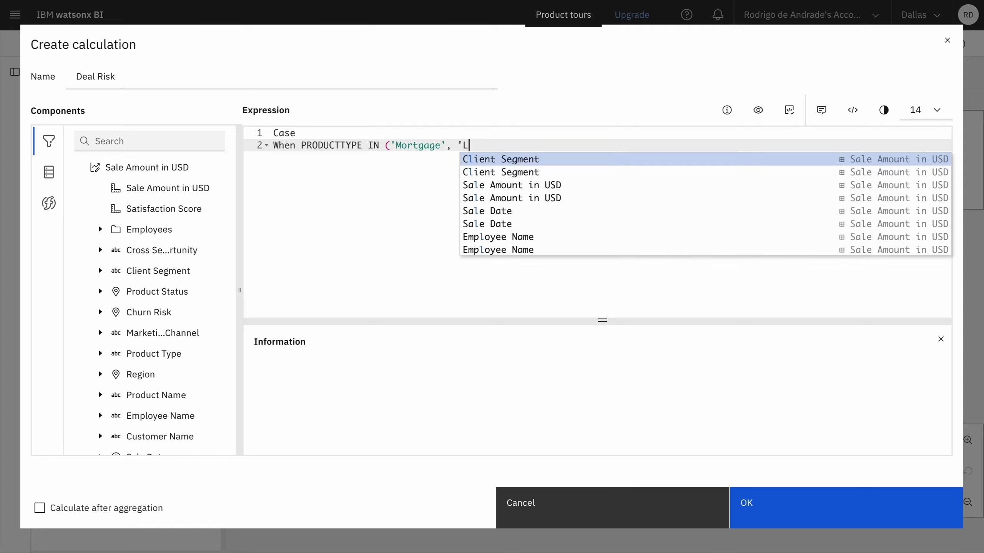
pyautogui.write("oan')")
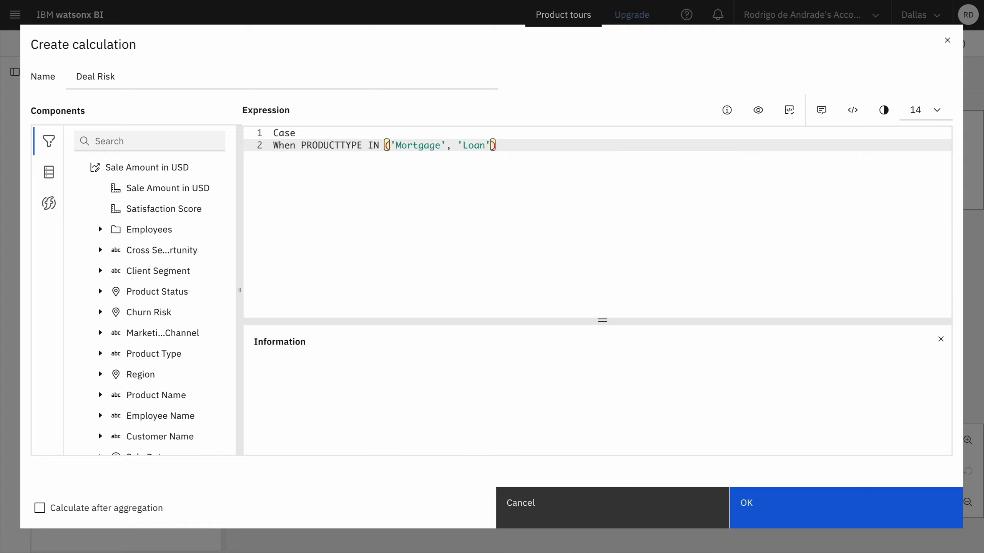
# - Complete the first case with And SALEAMOUNTUSD >= 1000000 THEN 'High-Risk Deal'
pyautogui.press('Return')
pyautogui.write('And Sa')
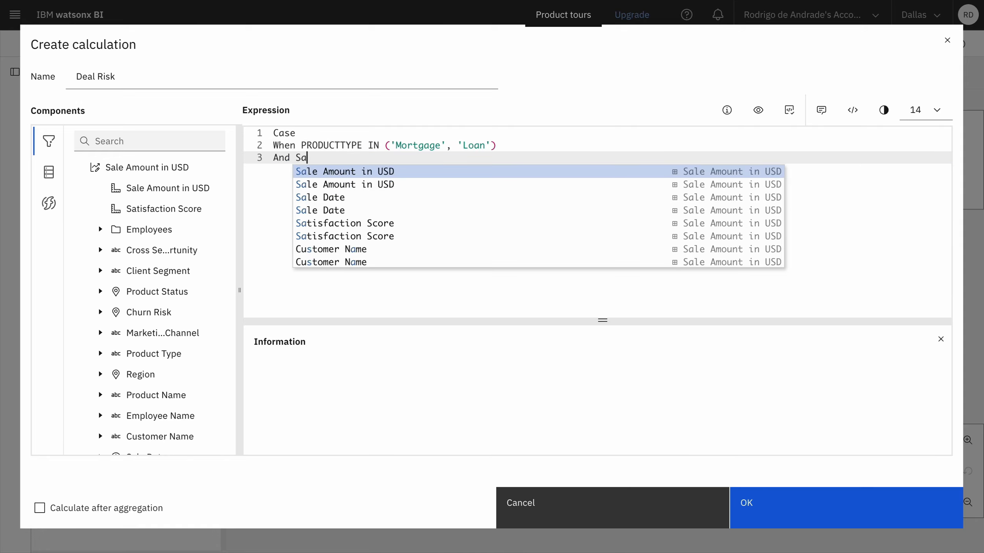
pyautogui.click(371, 173)
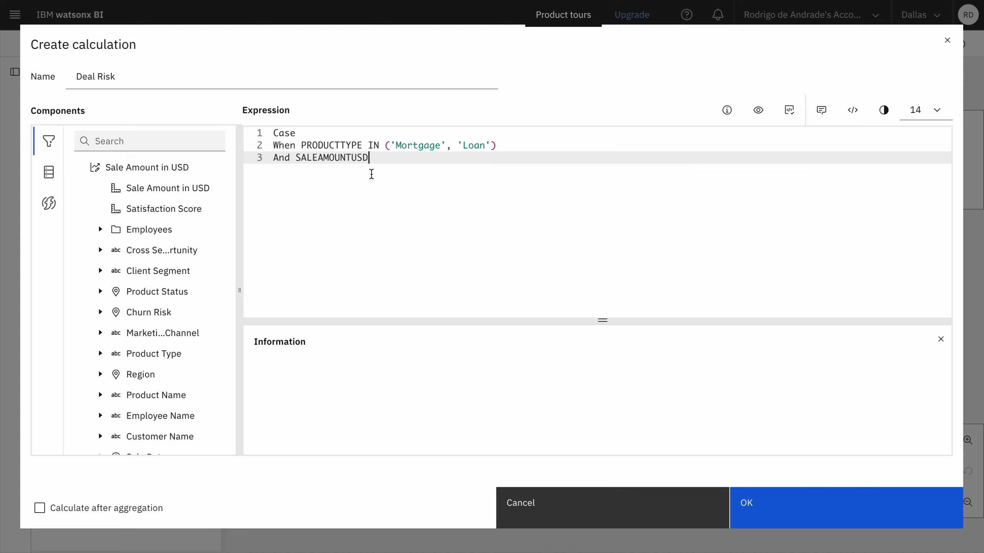
pyautogui.write(">= 1000000 THEN 'Hi")
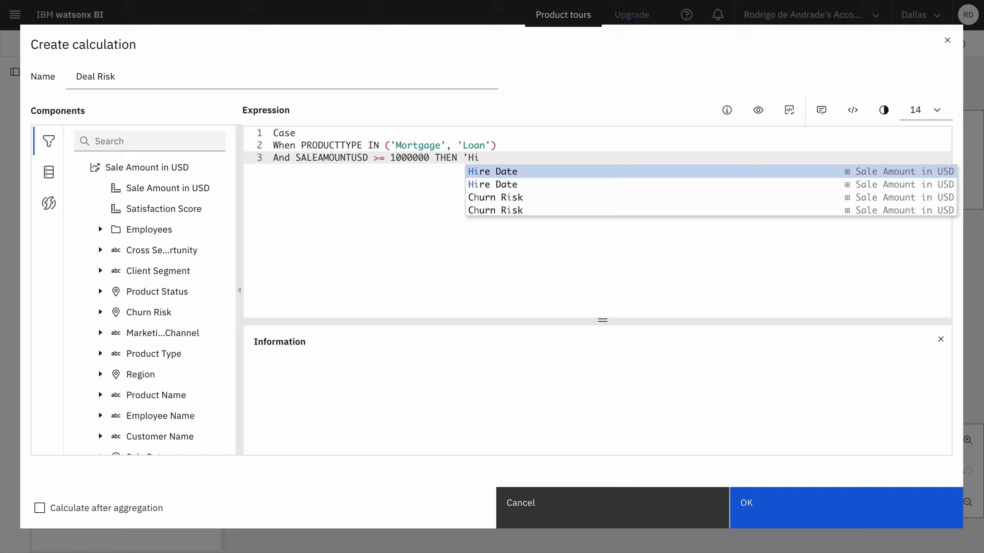
pyautogui.write("gh-Risk Deal'")
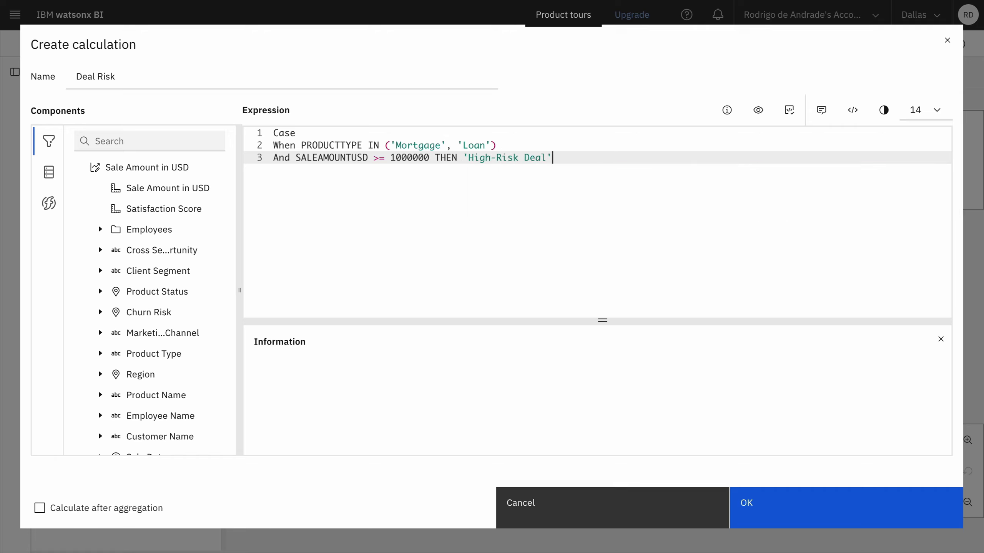
# - Add a second case to the expression: WHEN PRODUCTTYPE IN ('Insurance', 'Credit Card')
pyautogui.press('Return')
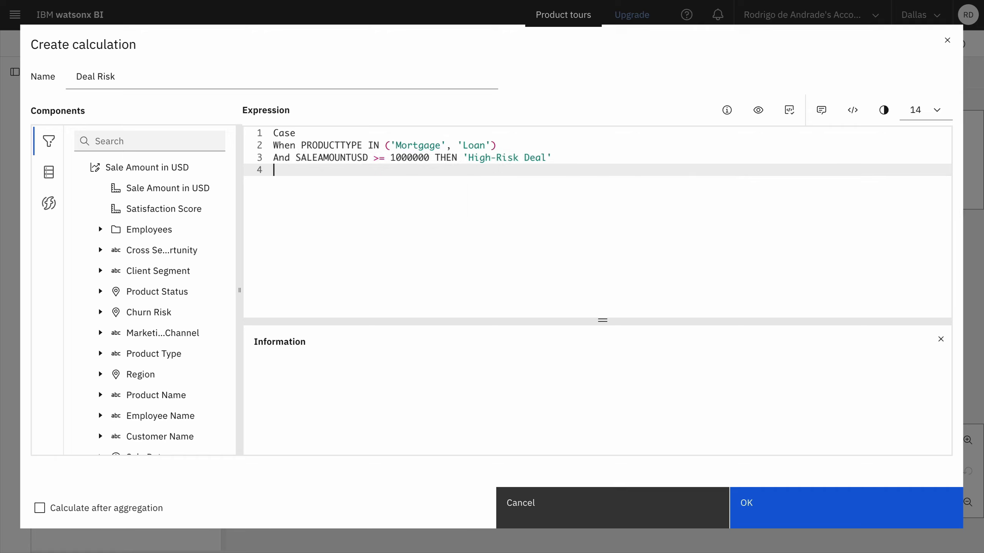
pyautogui.write('WHEN Prod')
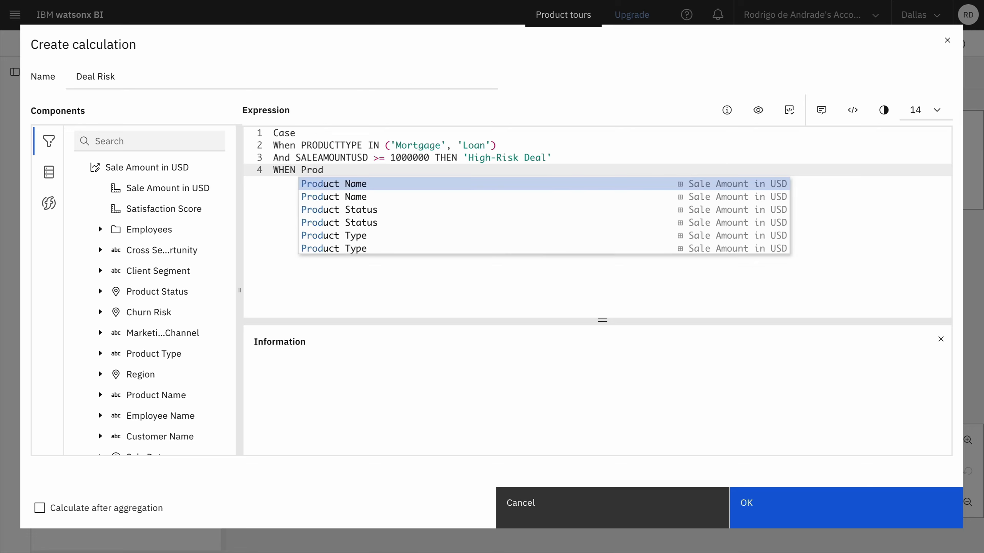
pyautogui.click(379, 234)
pyautogui.write('IN')
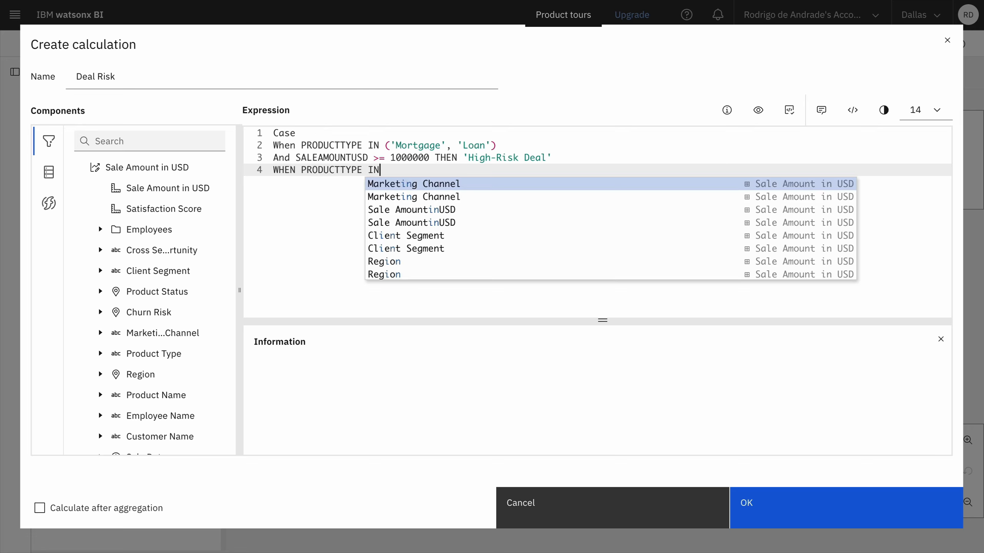
pyautogui.write(' (Í')
pyautogui.press('BackSpace')
pyautogui.press('BackSpace')
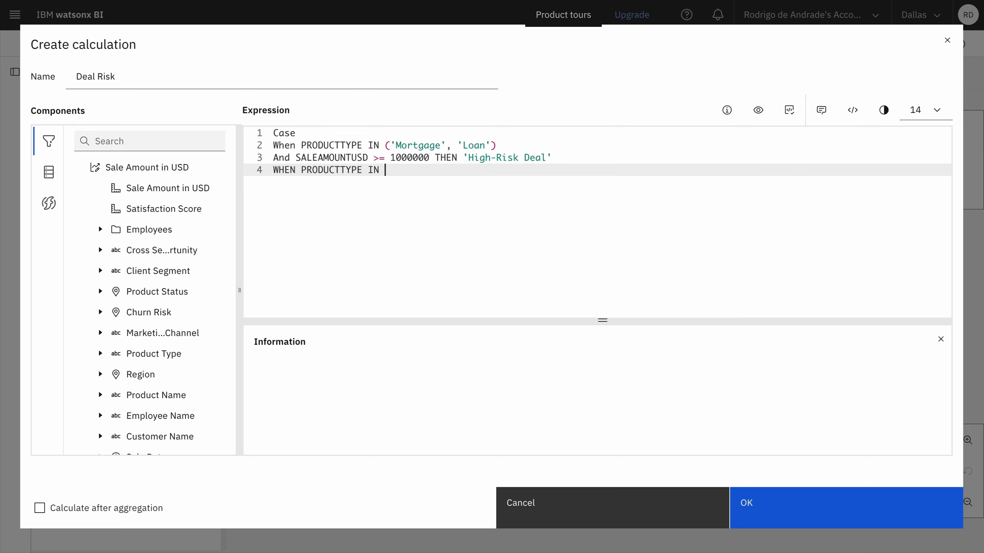
pyautogui.write("('Insurance', 'C")
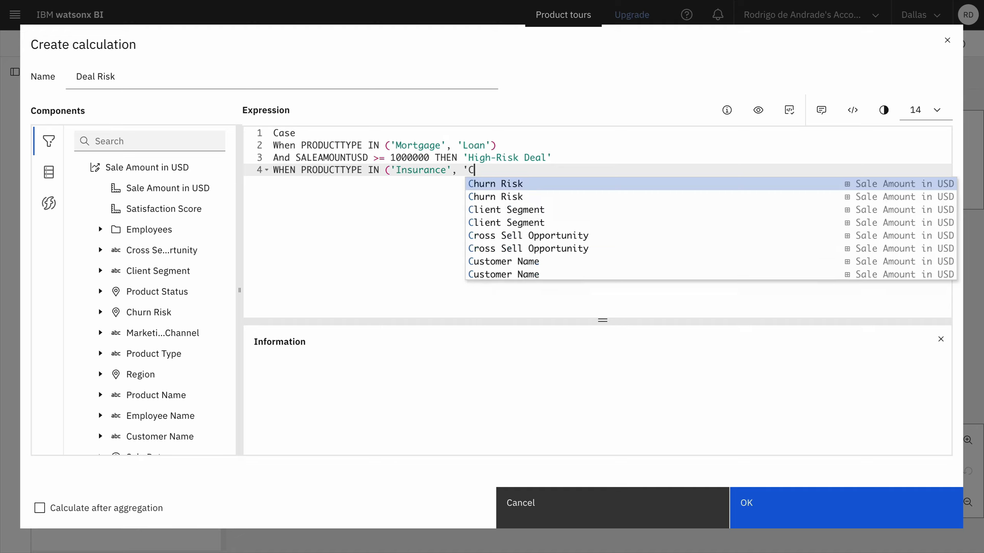
pyautogui.write('redit Card')
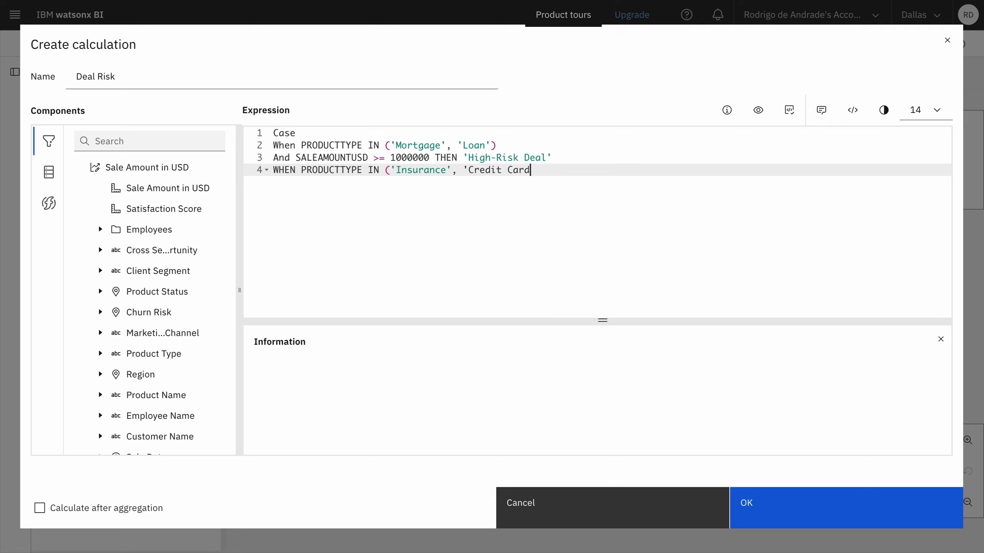
pyautogui.write("') A")
pyautogui.press('BackSpace')
# - Complete the second case with AND SALEAMOUNTUSD >= 50000 THEN 'Moderate Risk Deal'
pyautogui.press('Return')
pyautogui.write('AND ')
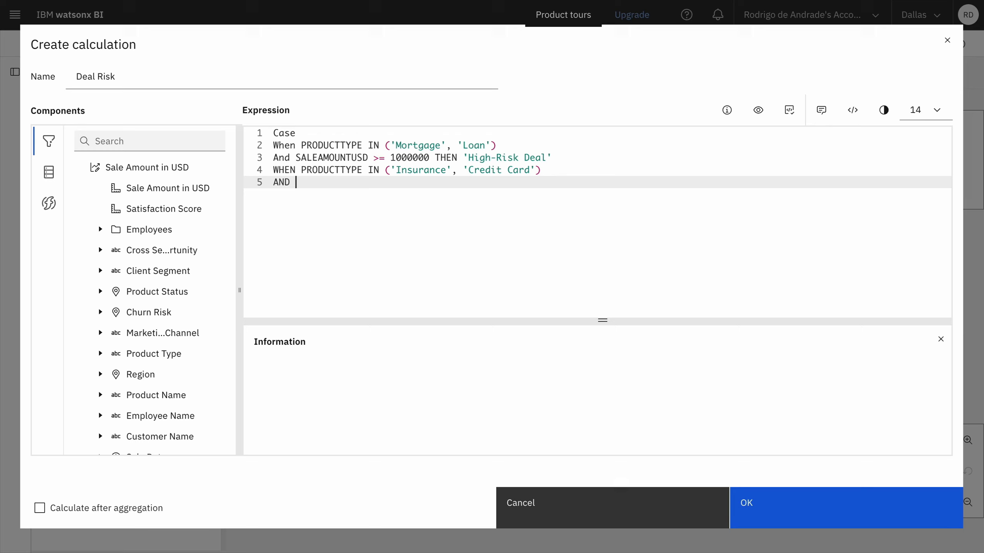
pyautogui.write('Sales')
pyautogui.click(389, 200)
pyautogui.write('>= 50000')
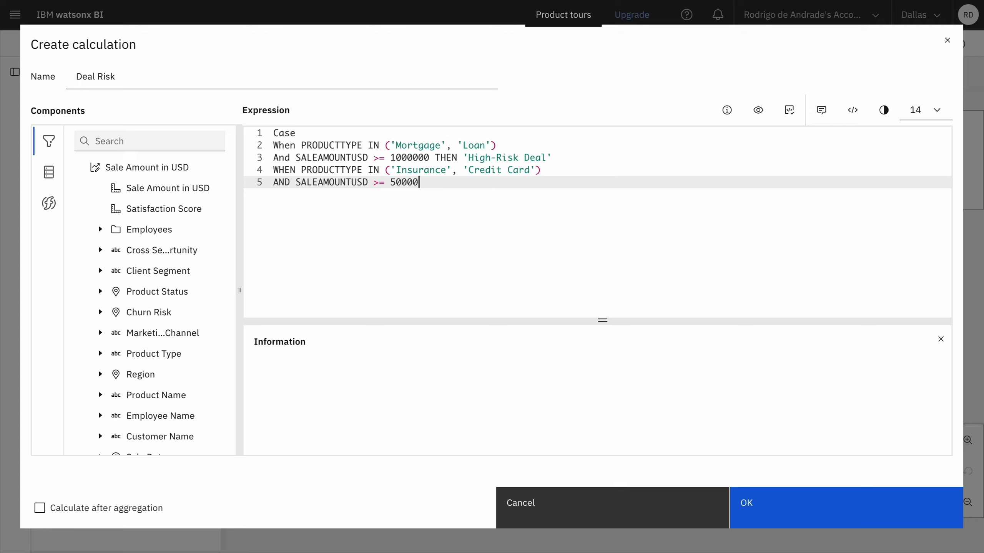
pyautogui.write(' THEN')
pyautogui.write("'Moderate Risk Deal")
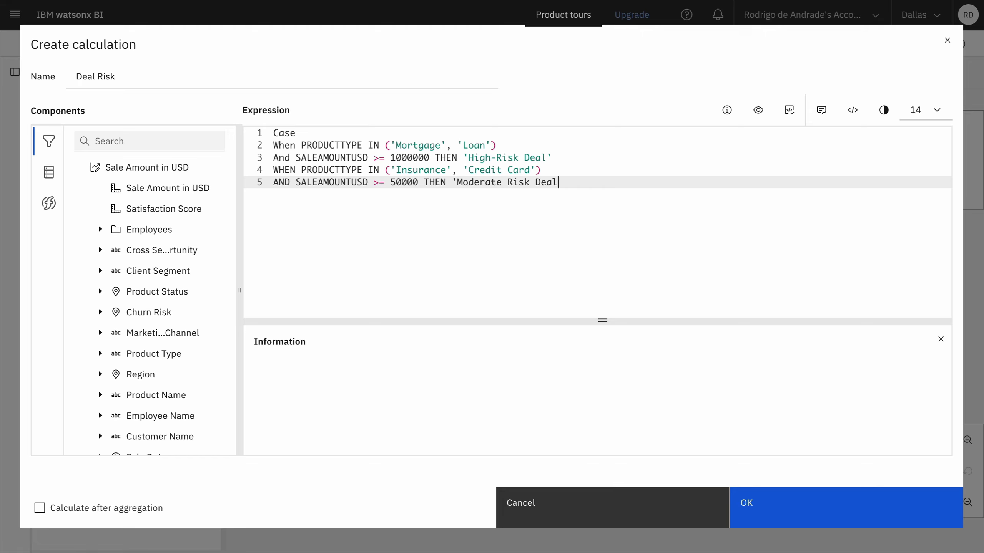
# - Finish the expression with ELSE 'Low Risk Deal' and a closing END
pyautogui.press('Return')
pyautogui.write('ELSE')
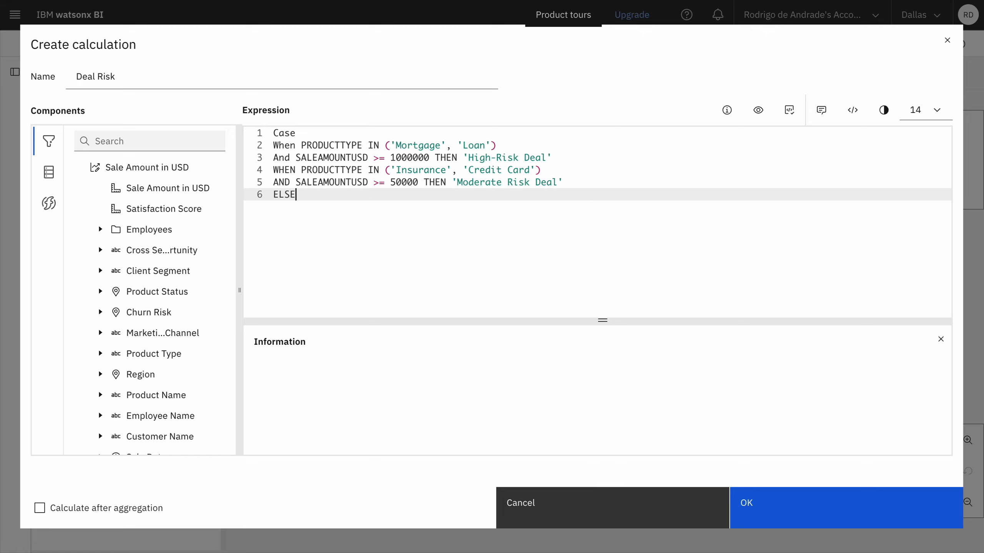
pyautogui.write(" 'Low Risk Deal'")
pyautogui.press('Return')
pyautogui.write('END')
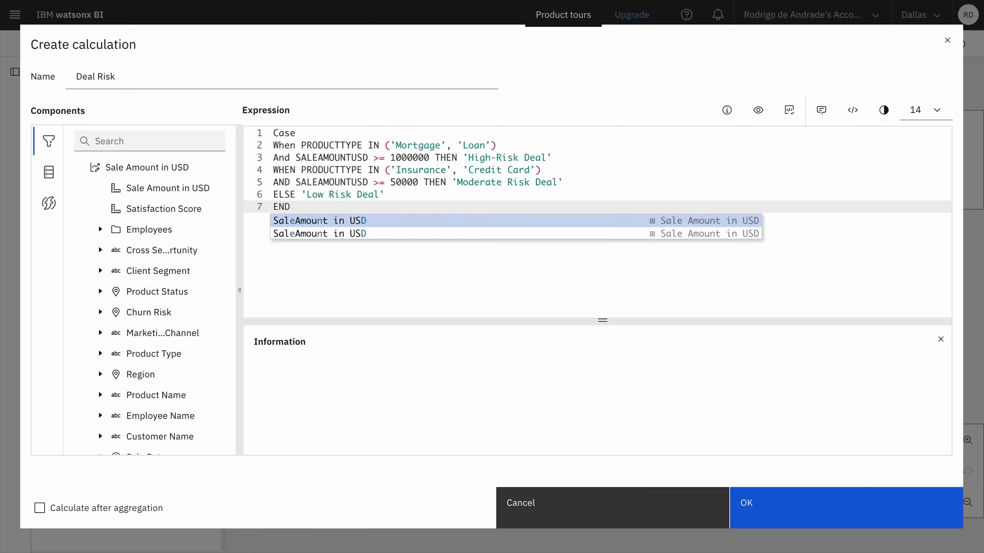
# - Validate and preview the Deal Risk expression before saving the calculation
pyautogui.click(789, 111)
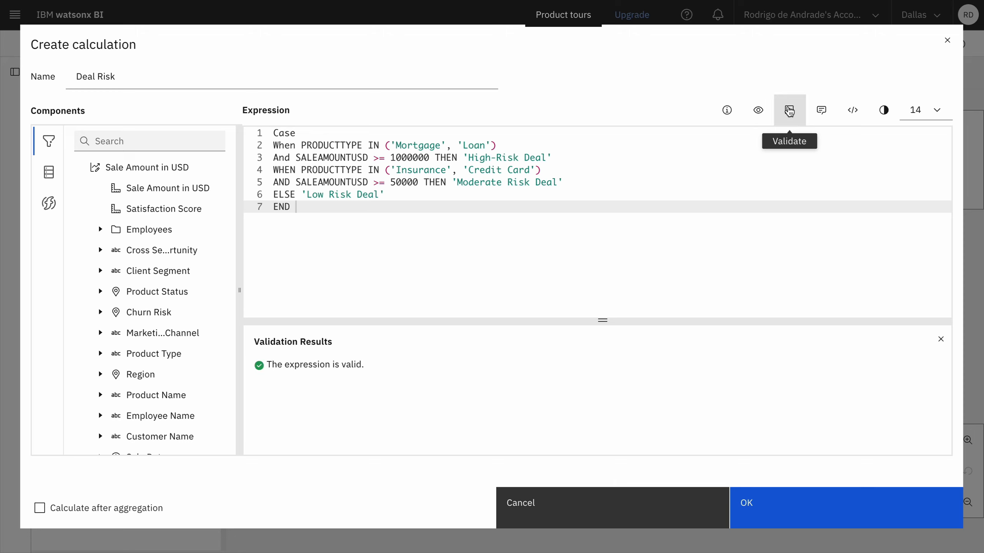
pyautogui.click(758, 111)
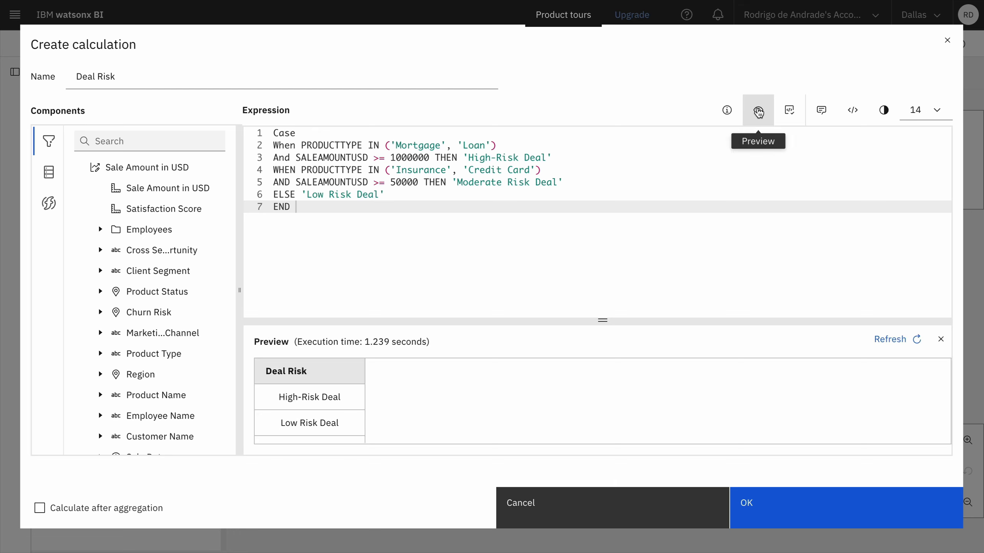
pyautogui.click(751, 504)
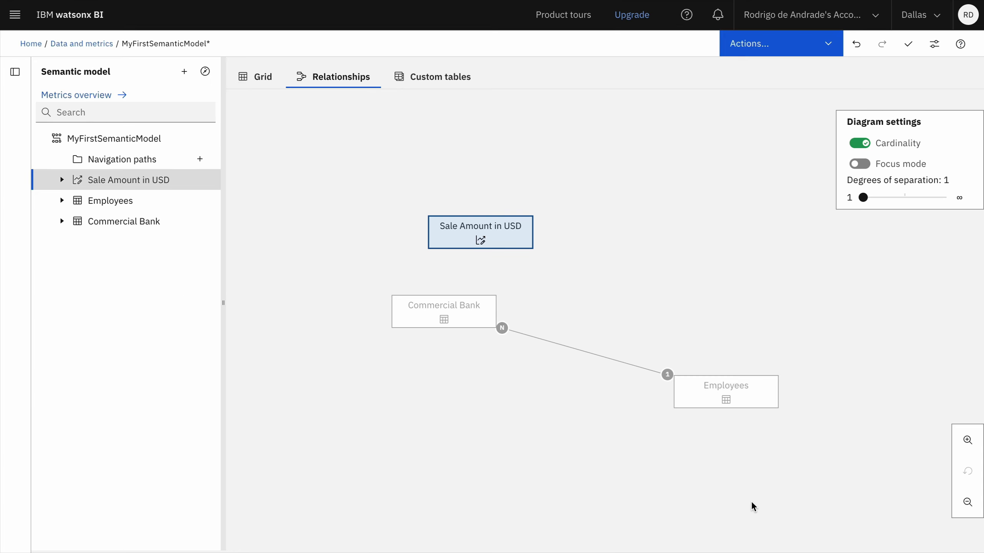
# - Set the Deal Risk column's description to "This column assigns a risk level (High Risk, Moderate Risk or Low Risk) to each deal"
pyautogui.click(61, 180)
pyautogui.click(205, 200)
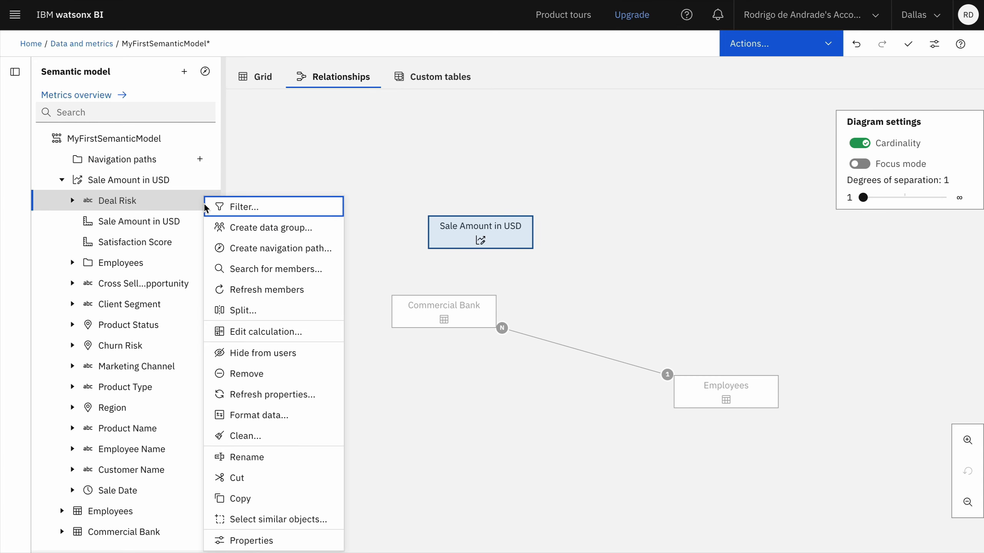
pyautogui.click(258, 538)
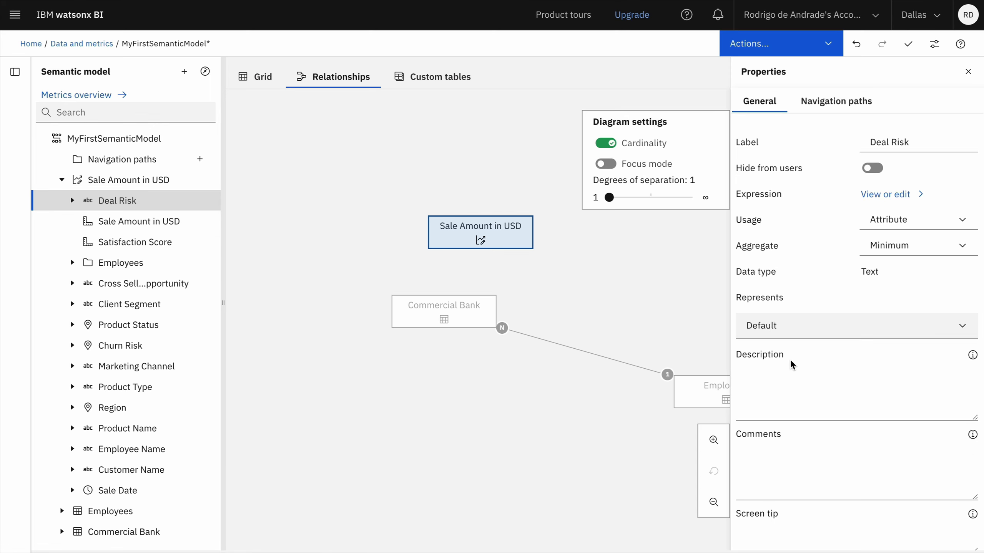
pyautogui.click(793, 385)
pyautogui.write('This')
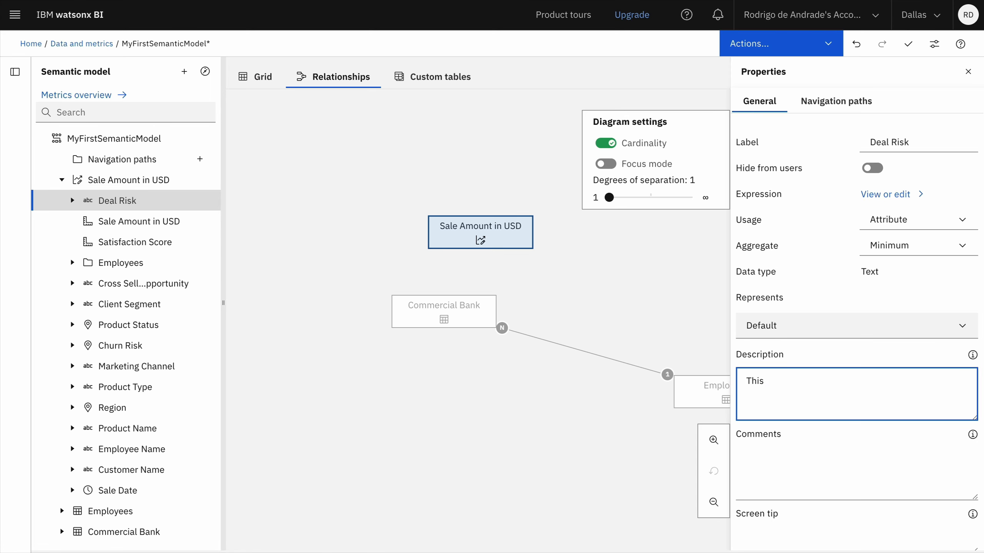
pyautogui.write(' column assigns a risk level (Hig')
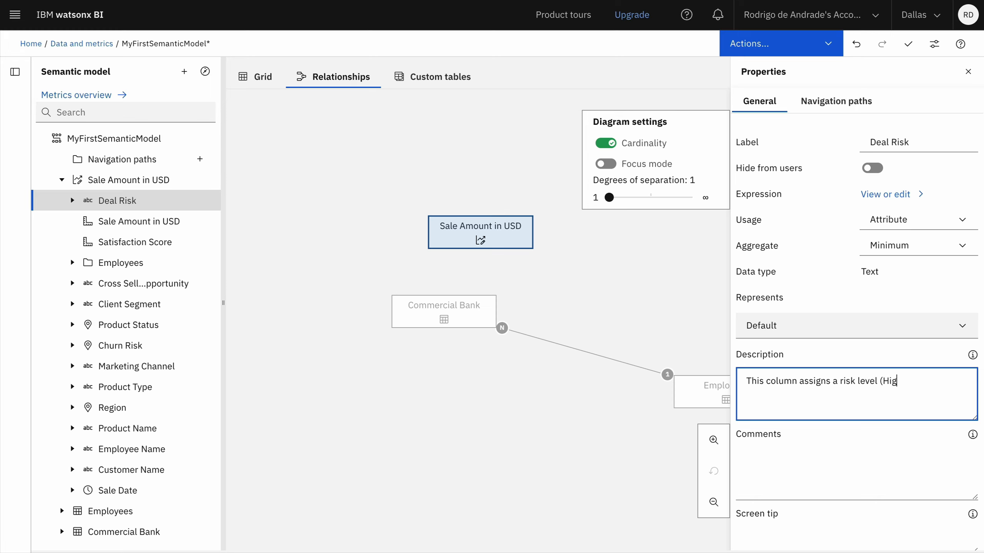
pyautogui.write('h Risk, Moderate Risk or')
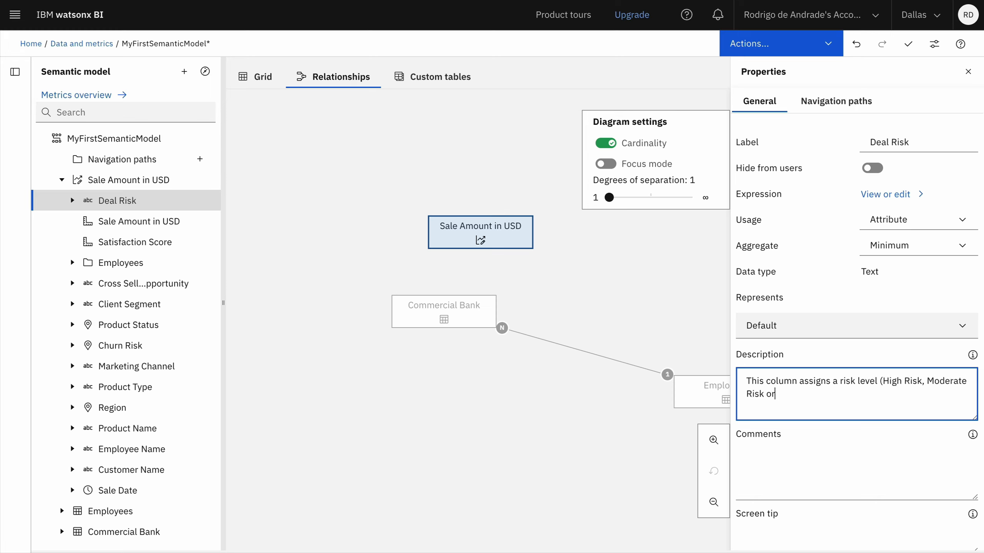
pyautogui.write(' Low Risk) to each deal')
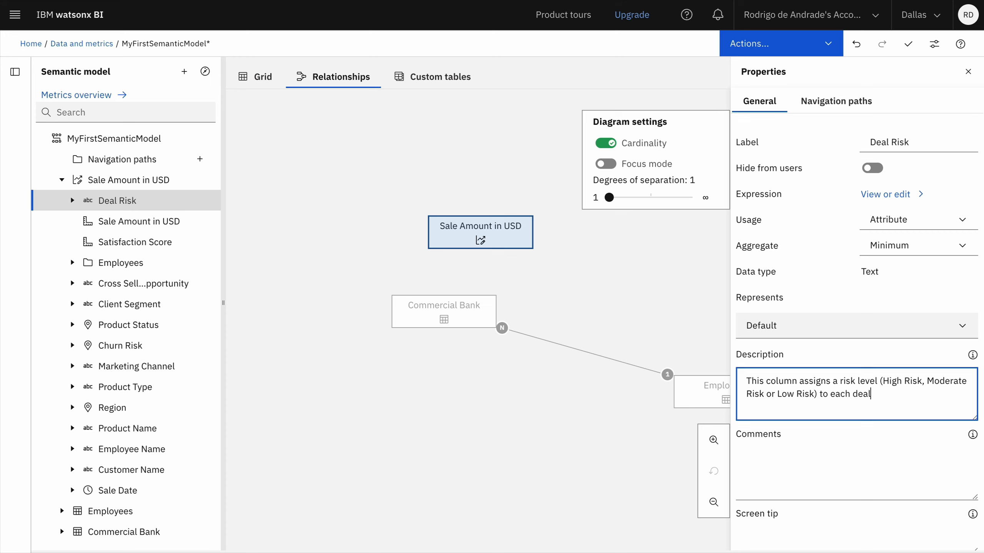
pyautogui.click(962, 331)
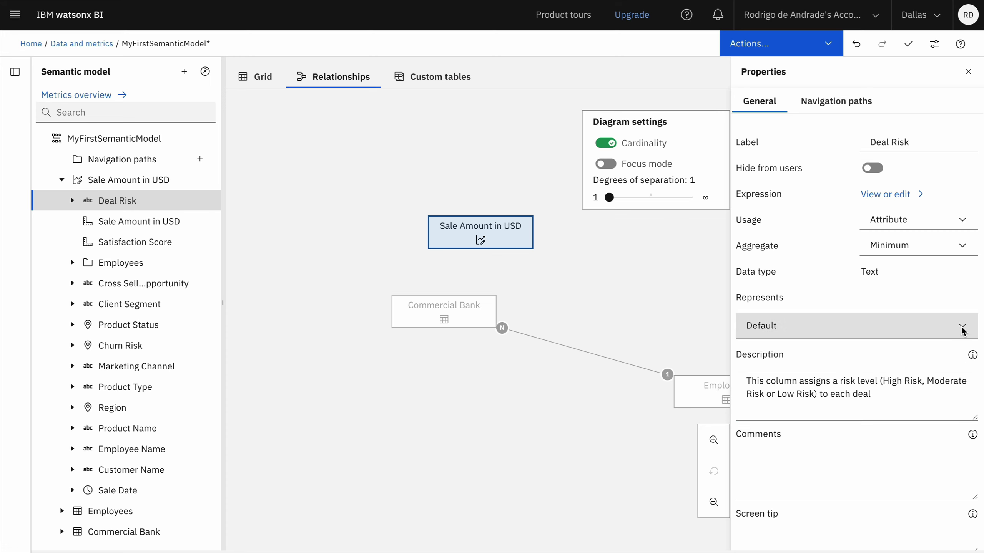
# - Validate and save the semantic model, and export the Sale Amount in USD metric definition, checking its status in the metrics overview
pyautogui.click(908, 48)
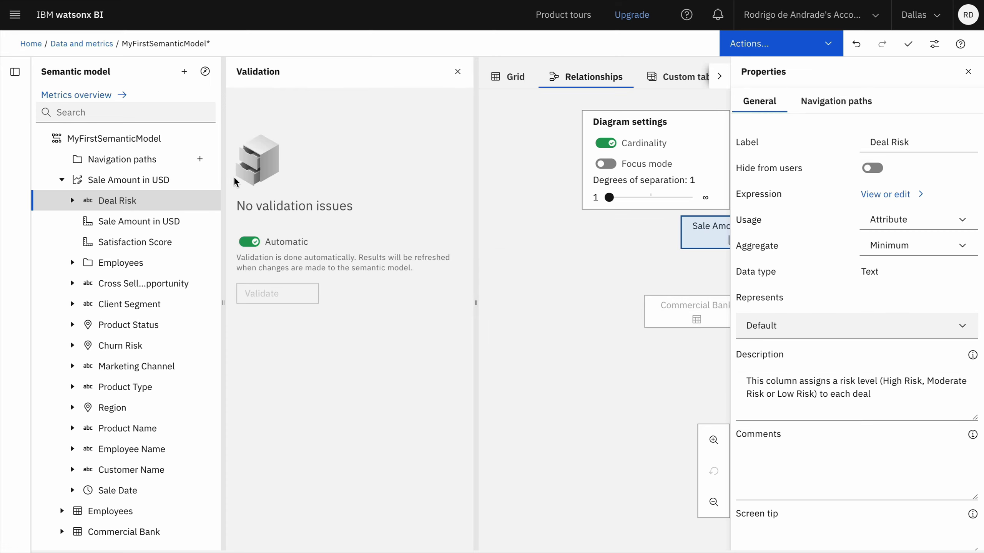
pyautogui.click(203, 179)
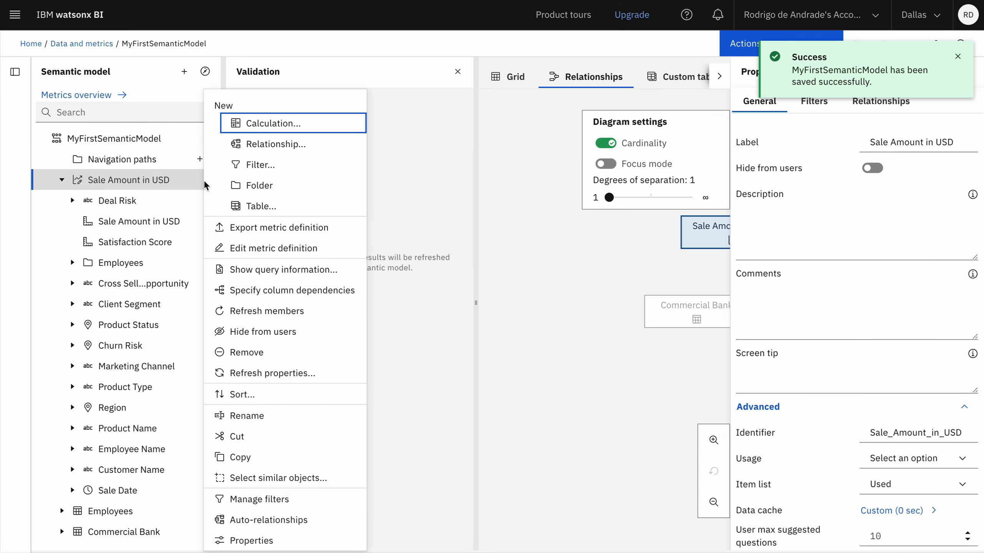
pyautogui.click(249, 226)
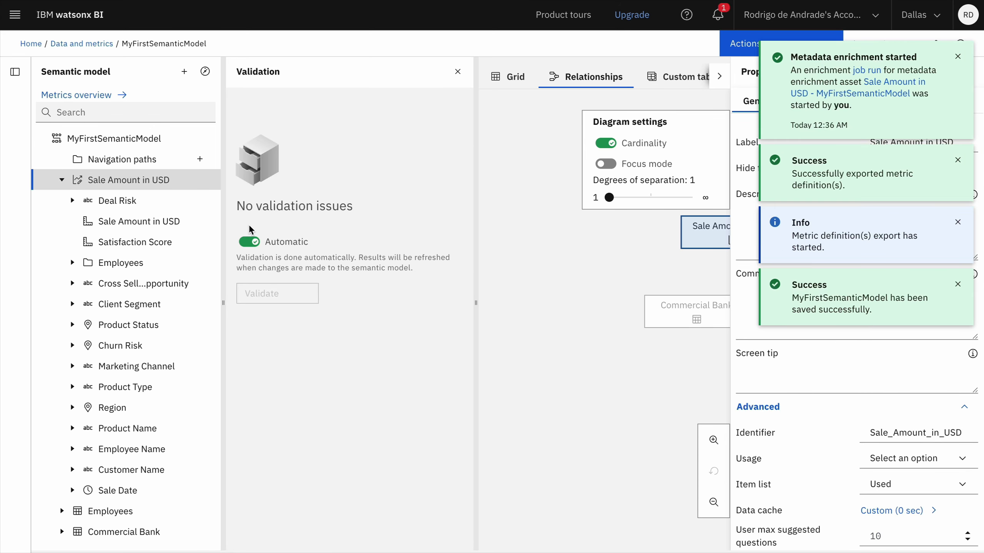
pyautogui.click(91, 95)
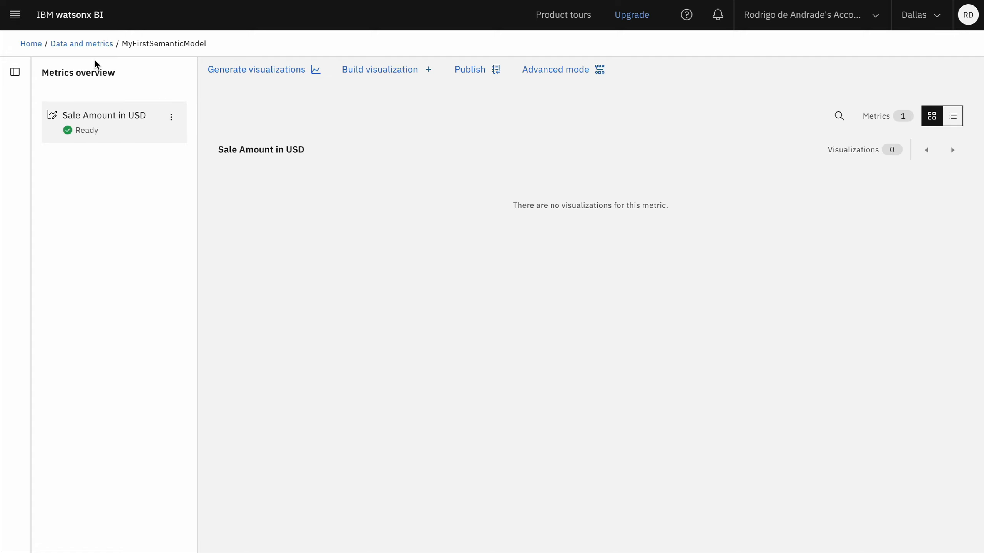
# - Return to the home conversation and ask "how many deals do we have classified as a High Risk Deal?"
pyautogui.click(65, 25)
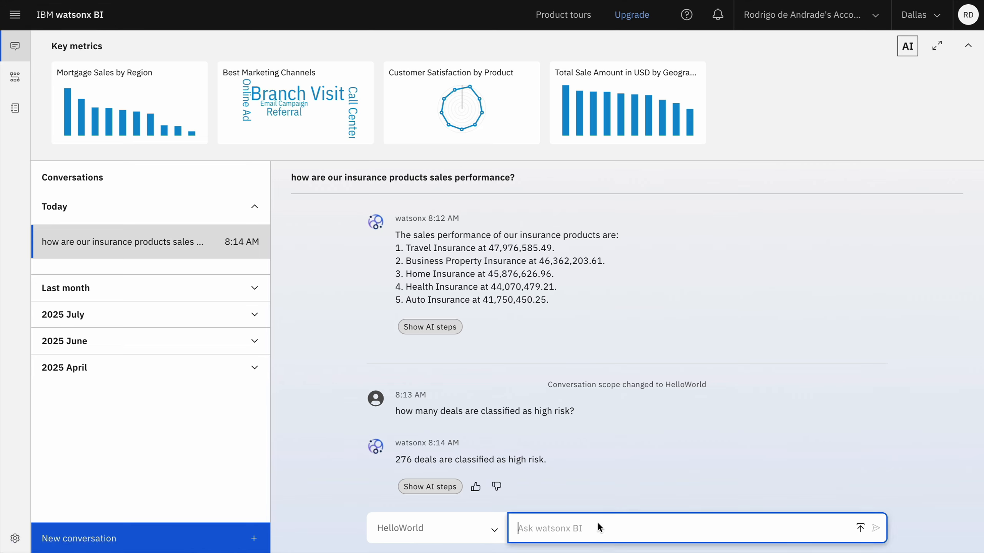
pyautogui.write('how many deals do we have cla')
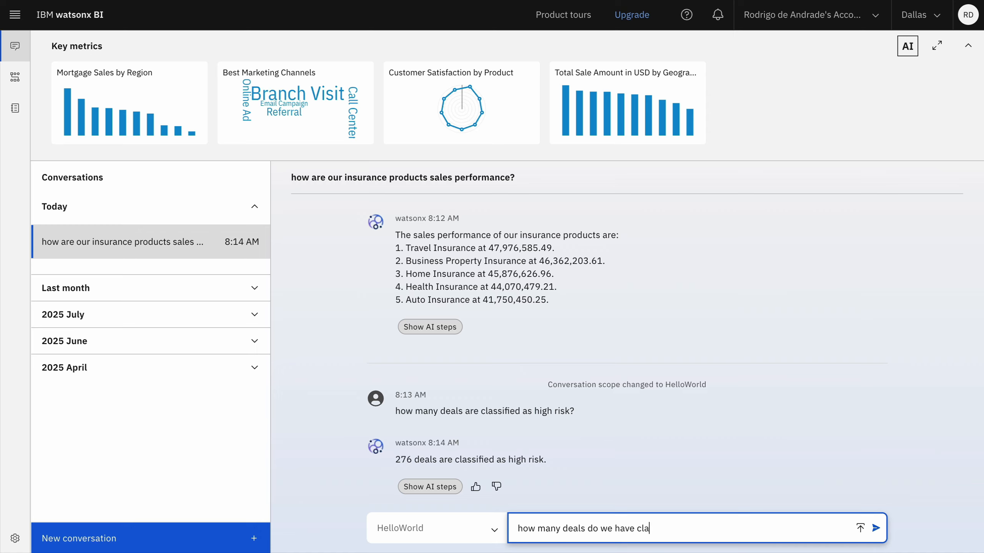
pyautogui.write('ssified as a High Risk Deal?')
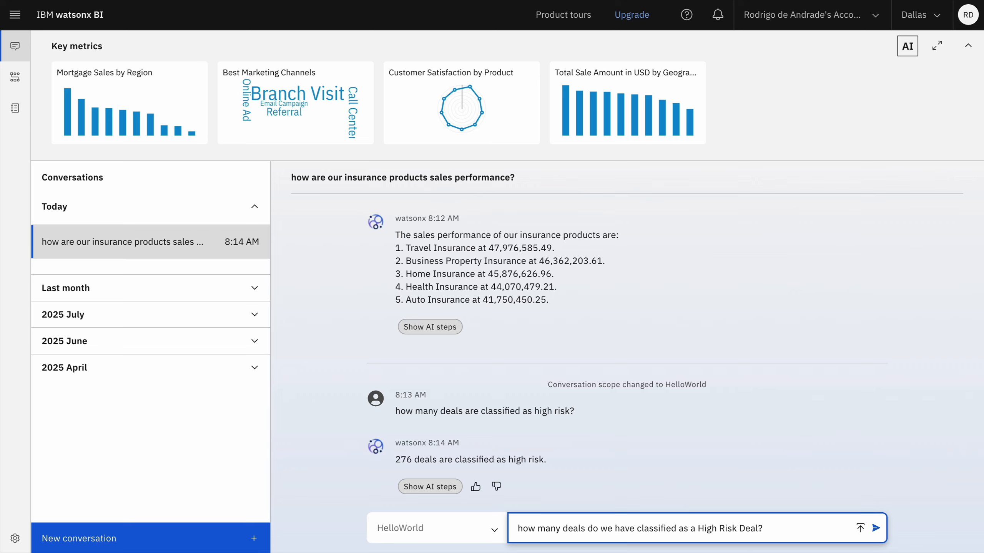
pyautogui.press('Return')
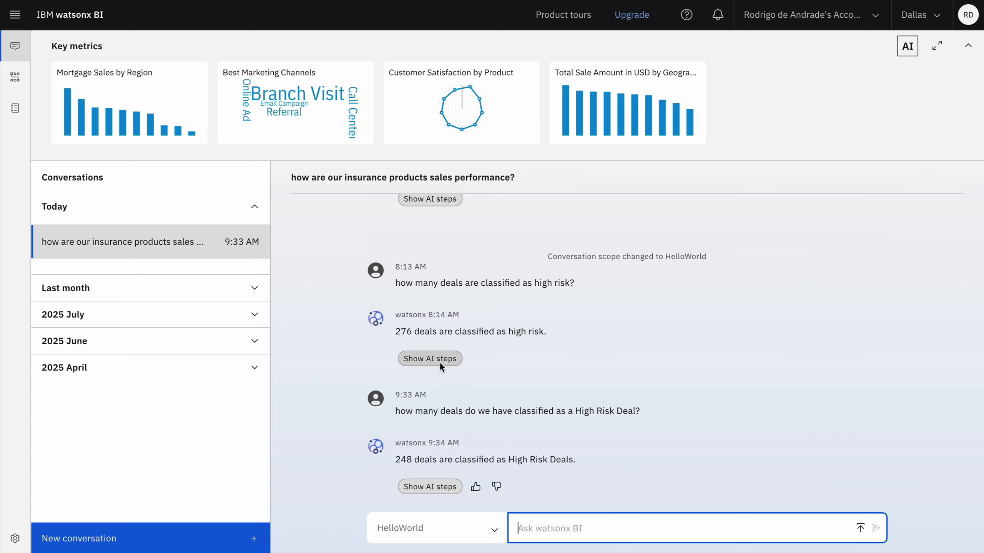
# - Examine the AI steps behind the High Risk Deal answer: the interpreted question, the found data and the generated query
pyautogui.click(431, 489)
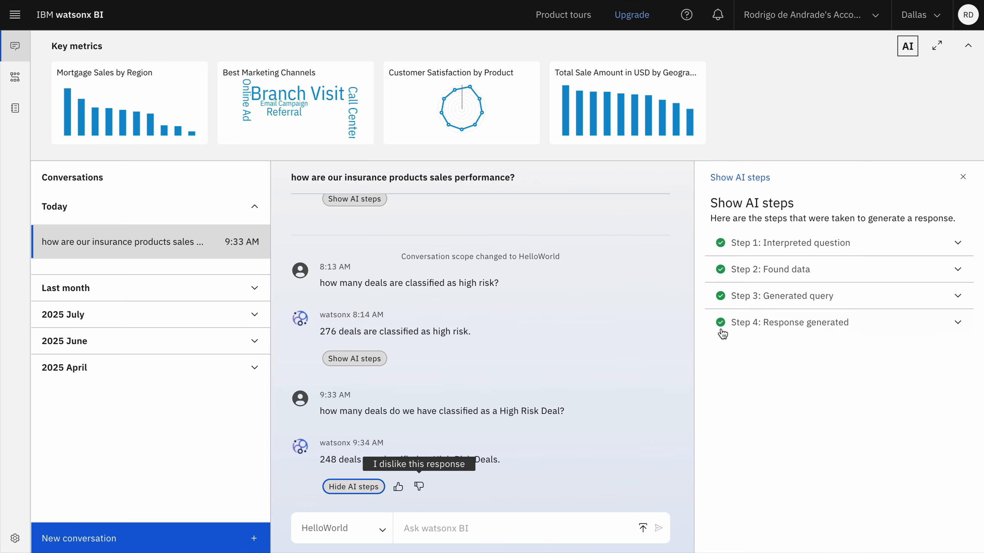
pyautogui.click(811, 248)
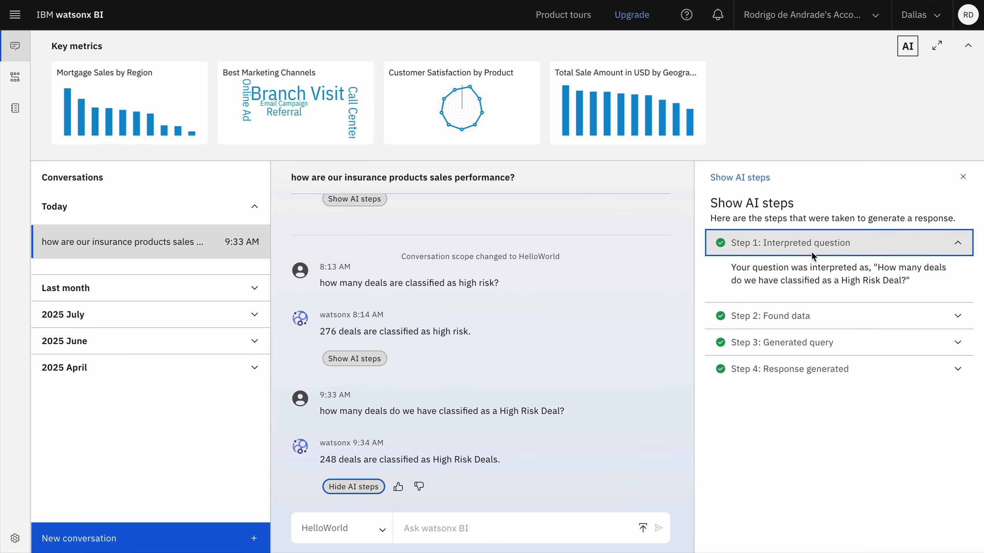
pyautogui.click(857, 244)
pyautogui.click(851, 272)
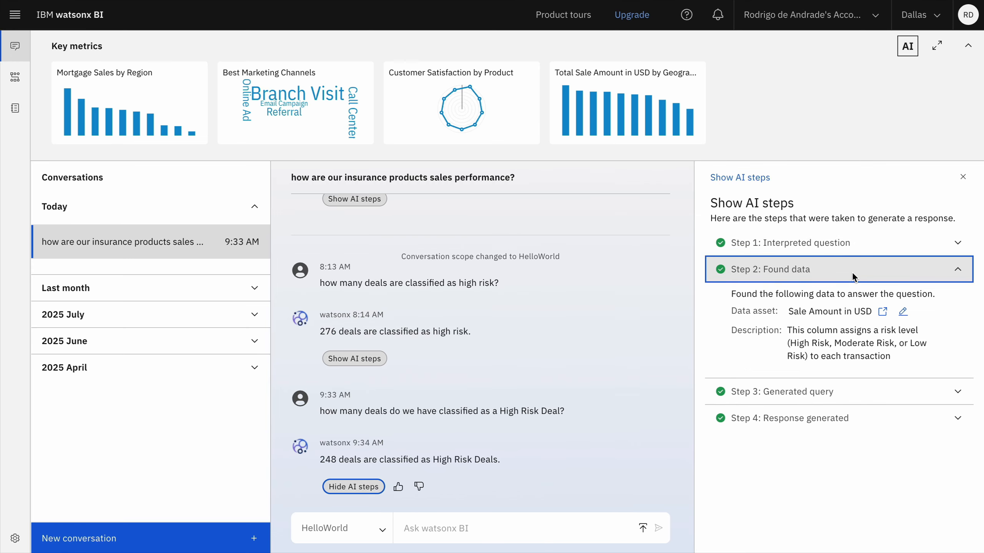
pyautogui.click(873, 281)
pyautogui.click(861, 304)
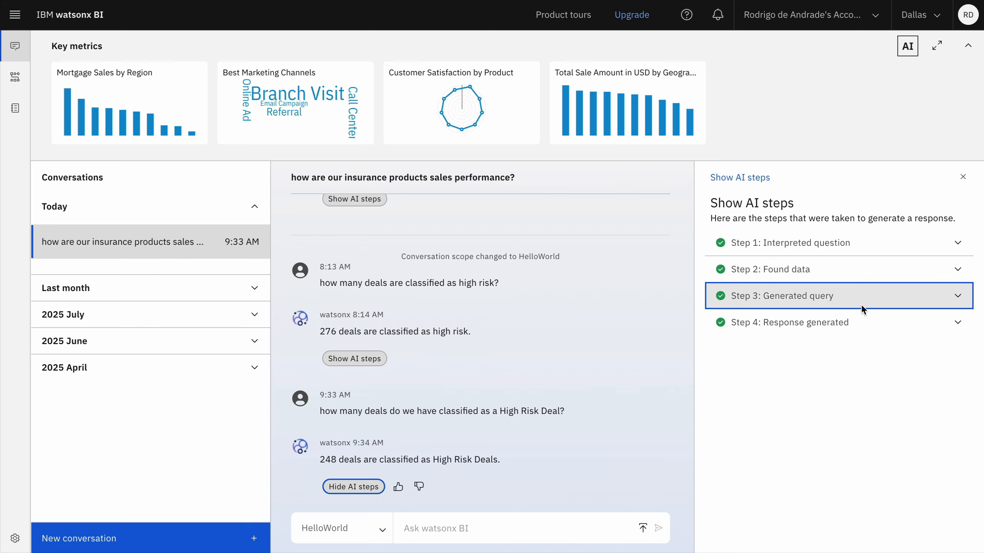